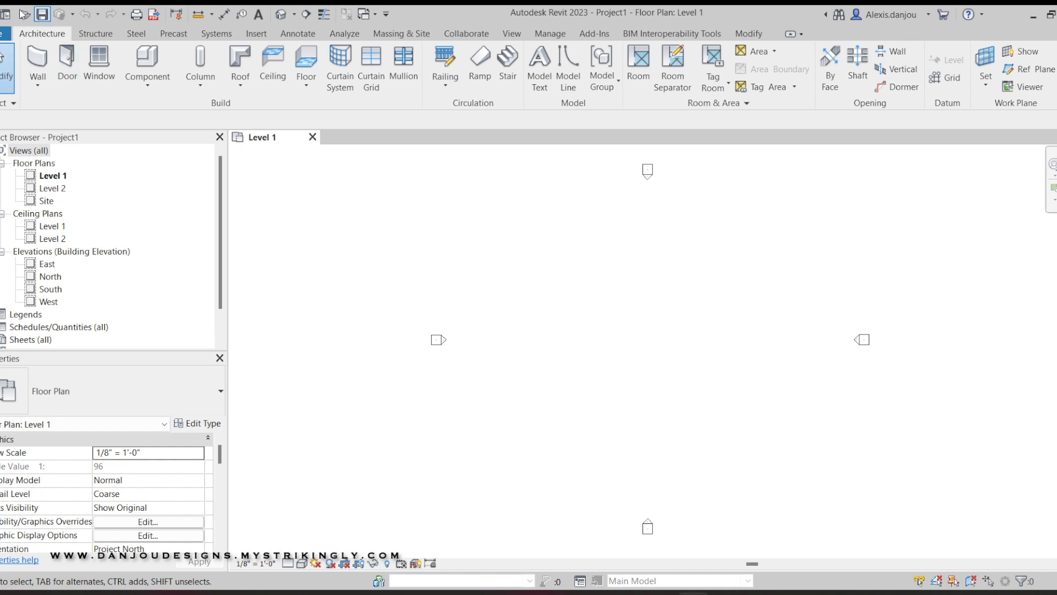
- Create a new family from the Furniture template in the English-Imperial template folder
left_click(4, 34)
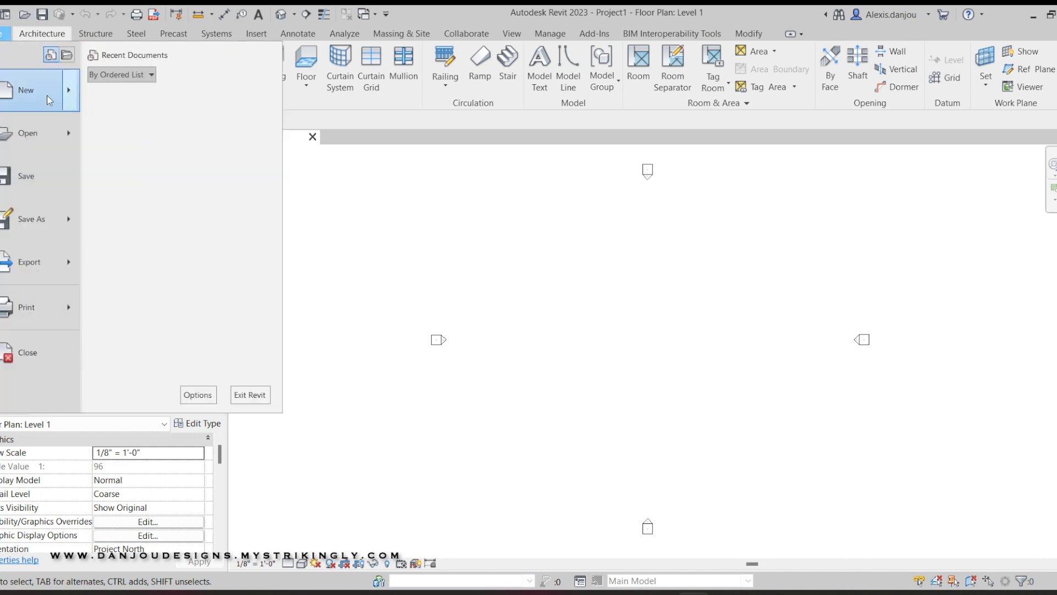
mouse_move(74, 102)
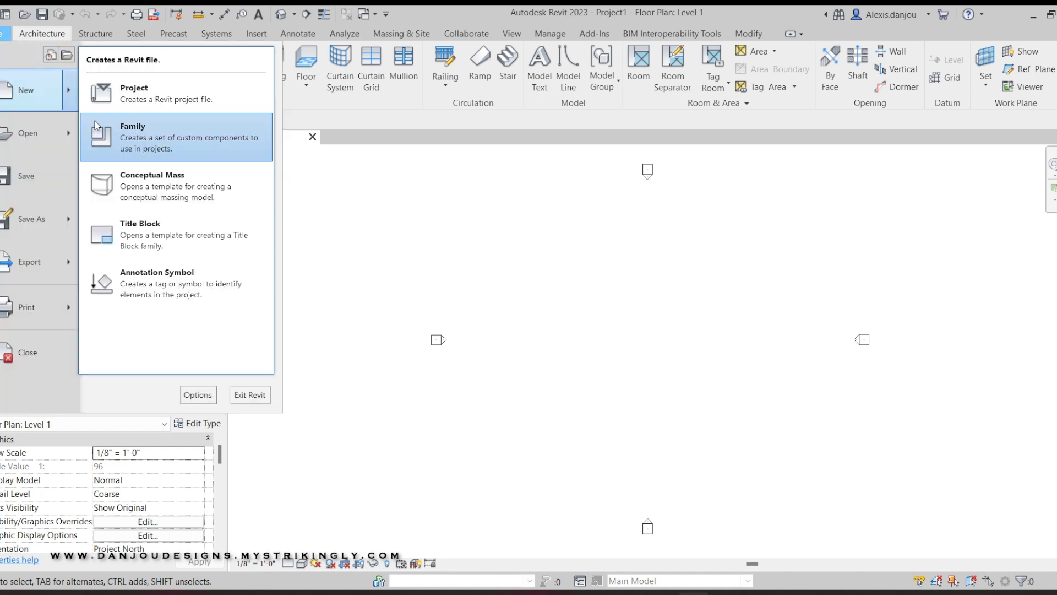
left_click(117, 136)
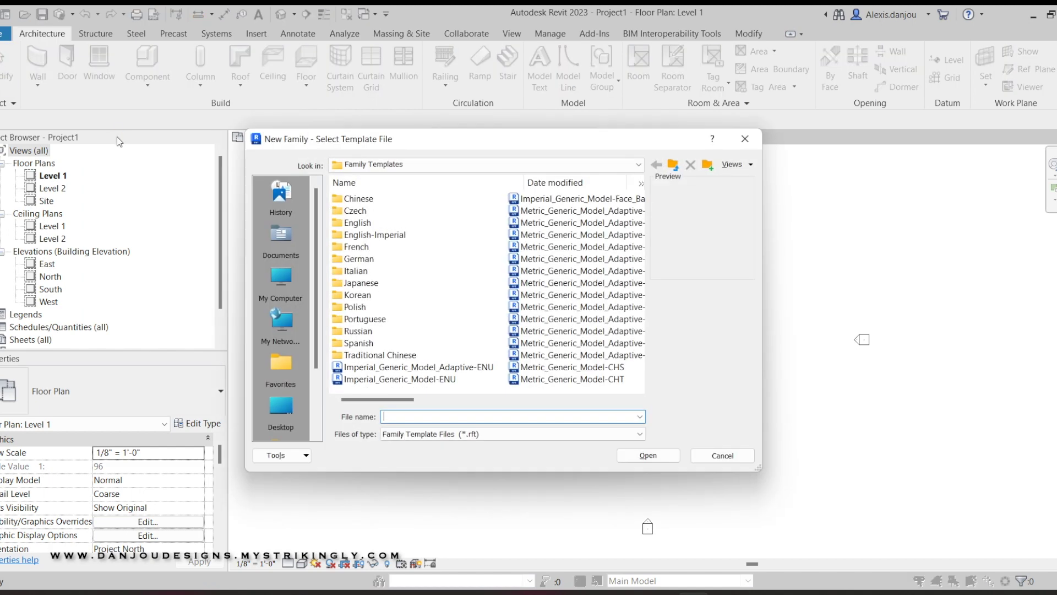
double_click(371, 236)
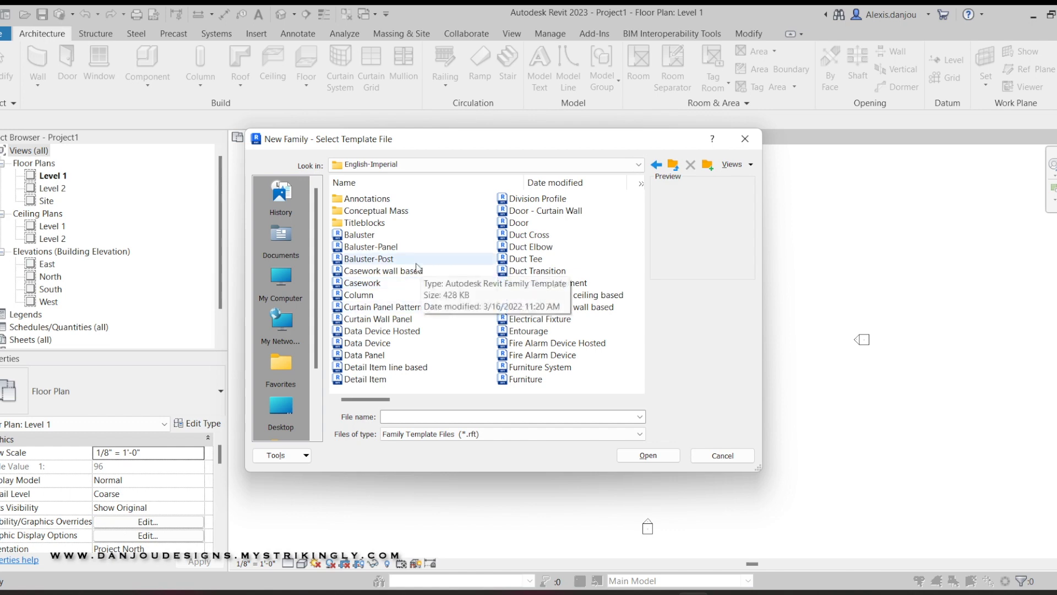
scroll(411, 270, "down", 3)
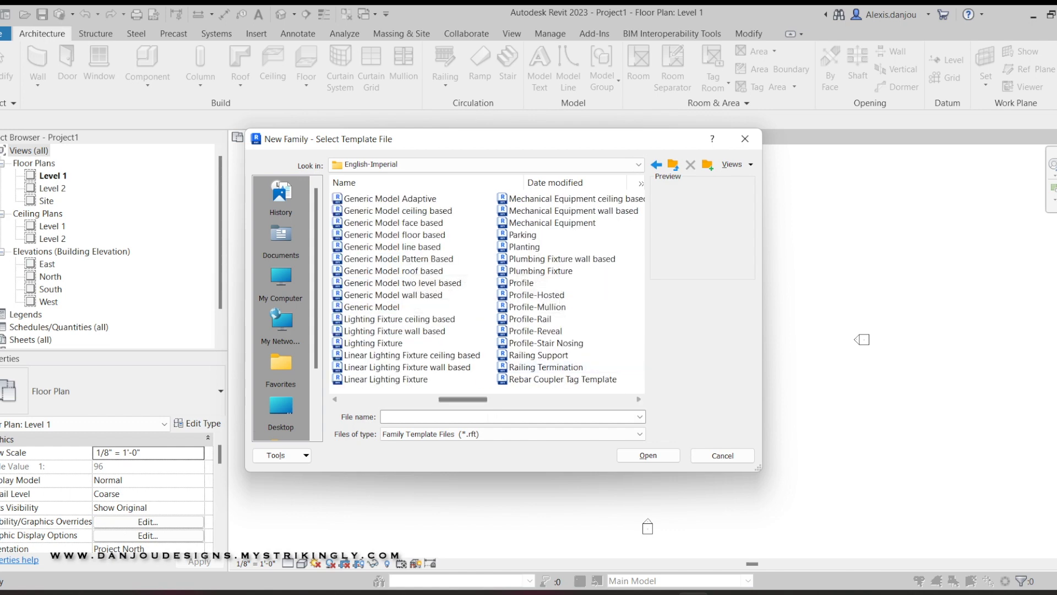
left_click_drag(471, 406, 398, 387)
left_click(391, 383)
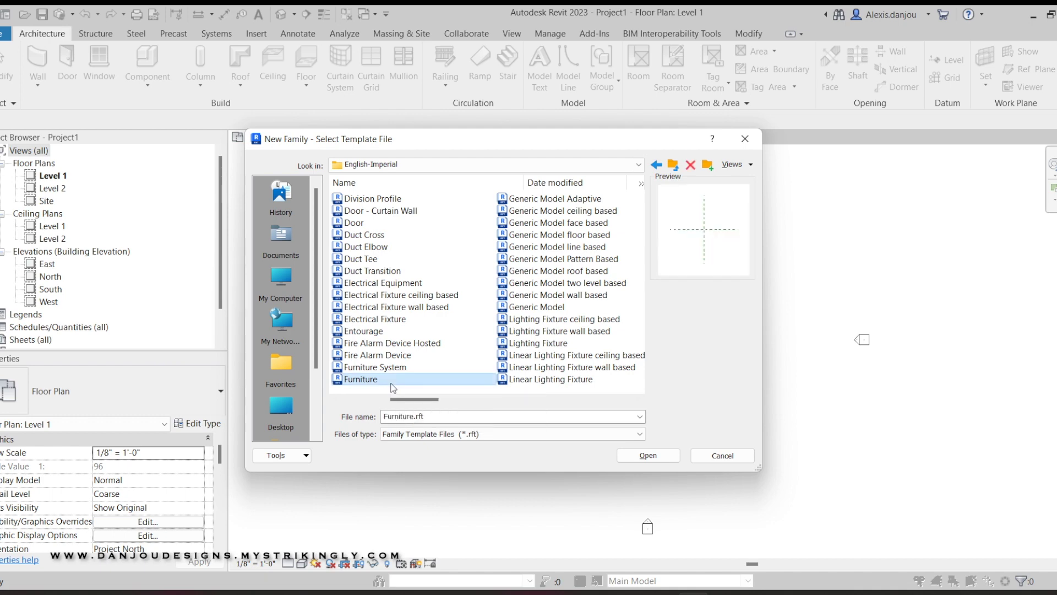
double_click(391, 384)
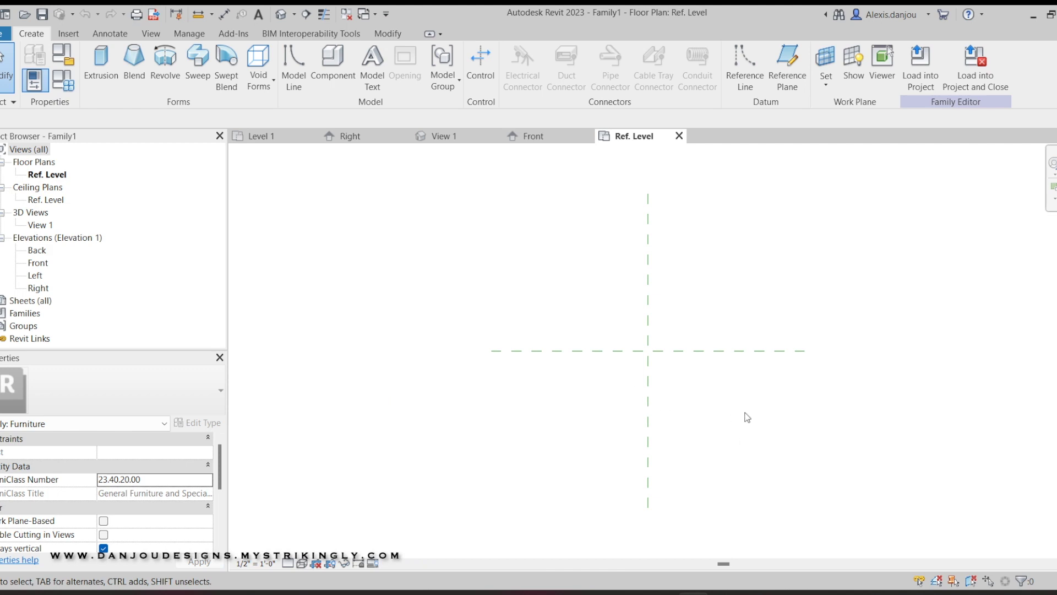
- Start an Extrusion, look through the Front, View 1 and Right views, and return to the Ref. Level plan
scroll(747, 417, "down", 2)
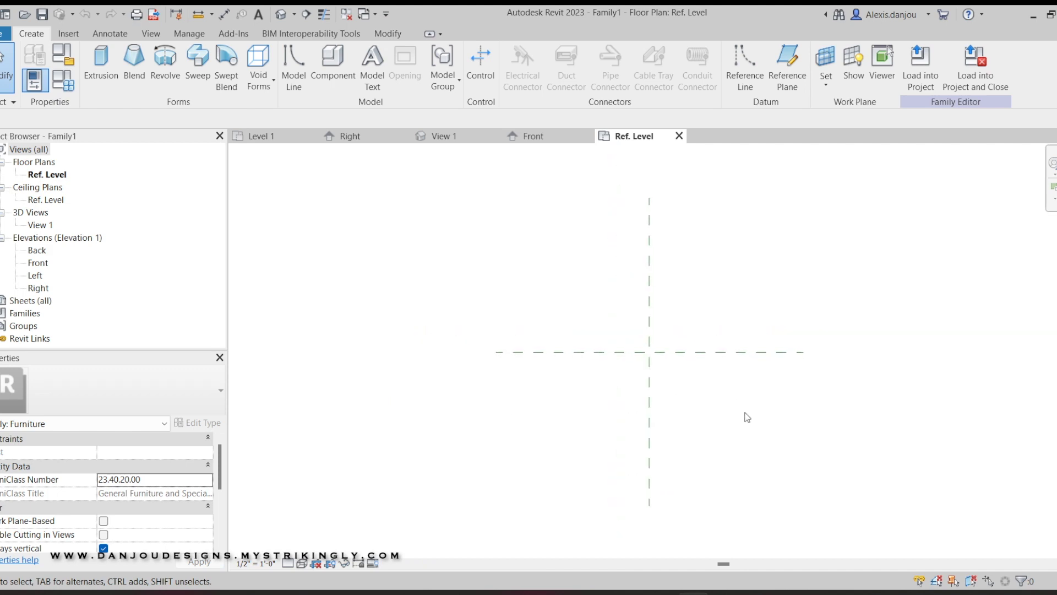
scroll(412, 288, "down", 2)
left_click(103, 72)
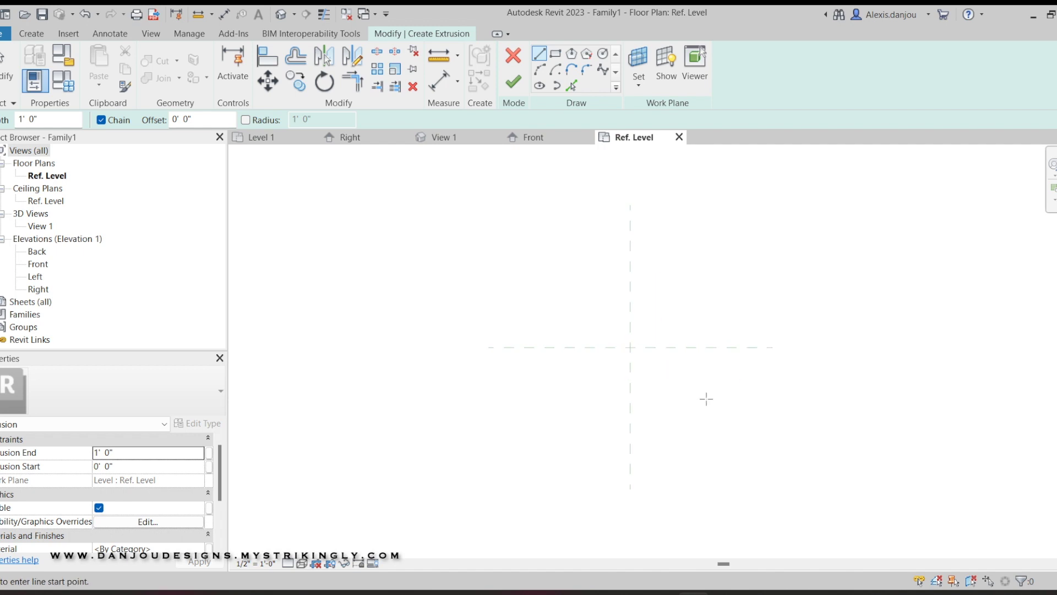
scroll(706, 399, "down", 1)
left_click(553, 142)
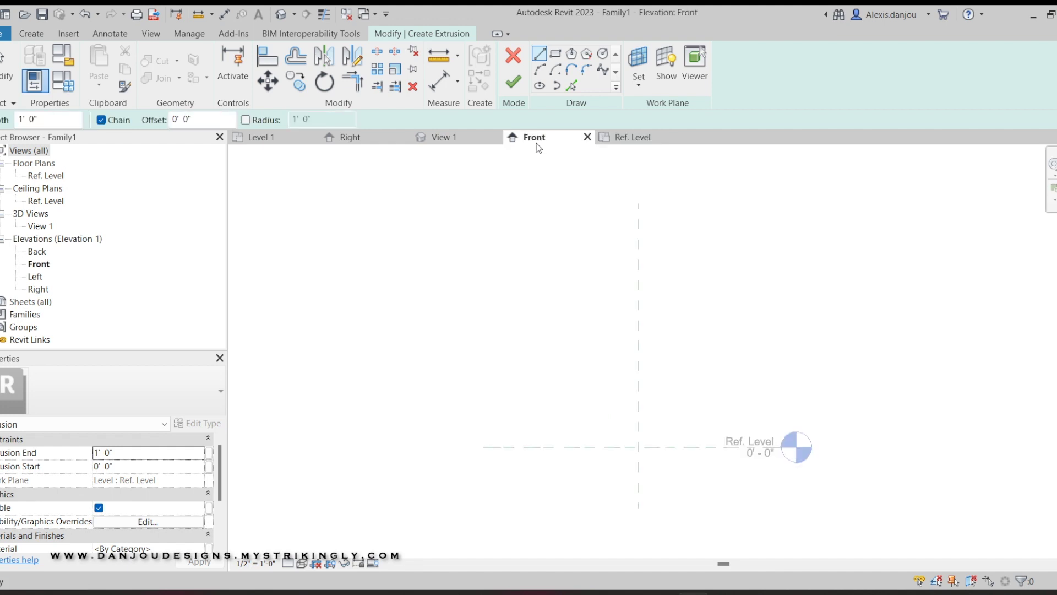
left_click(466, 141)
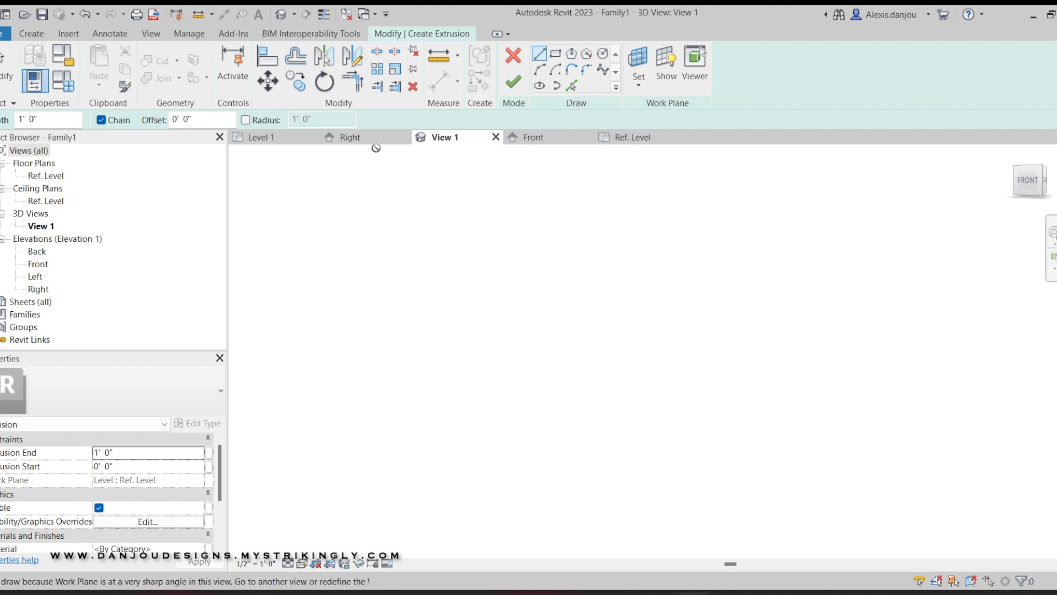
left_click(368, 143)
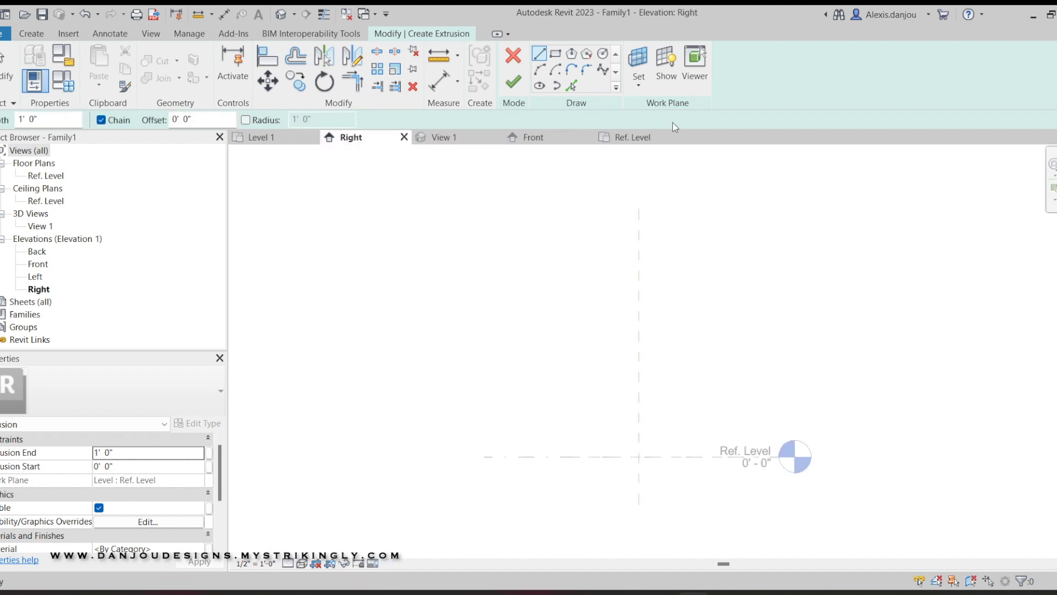
left_click(627, 139)
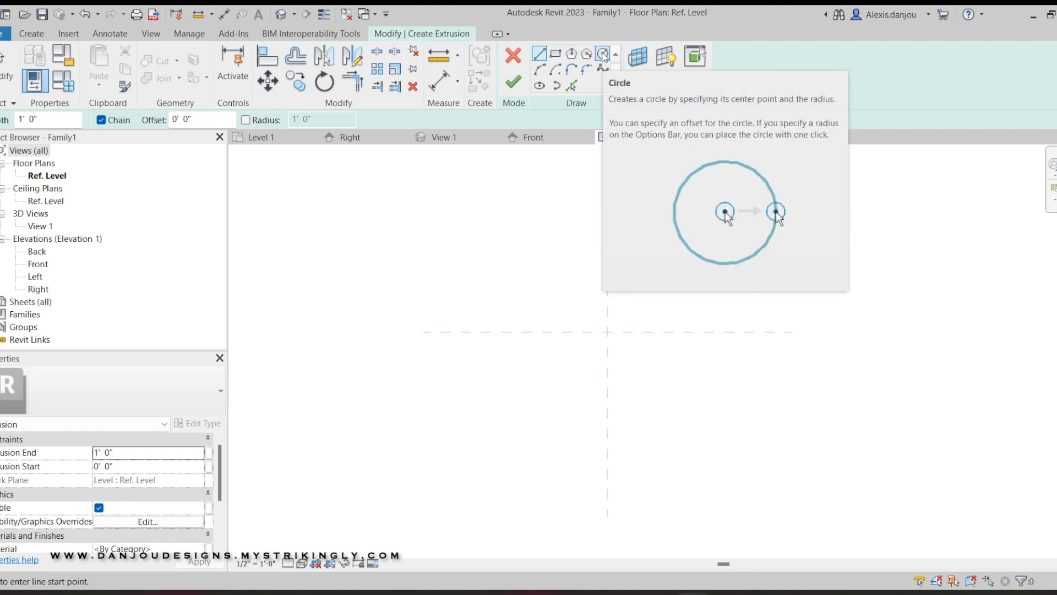
- Sketch a circle of about 11" radius centred on the reference plane intersection and finish the extrusion
left_click(604, 55)
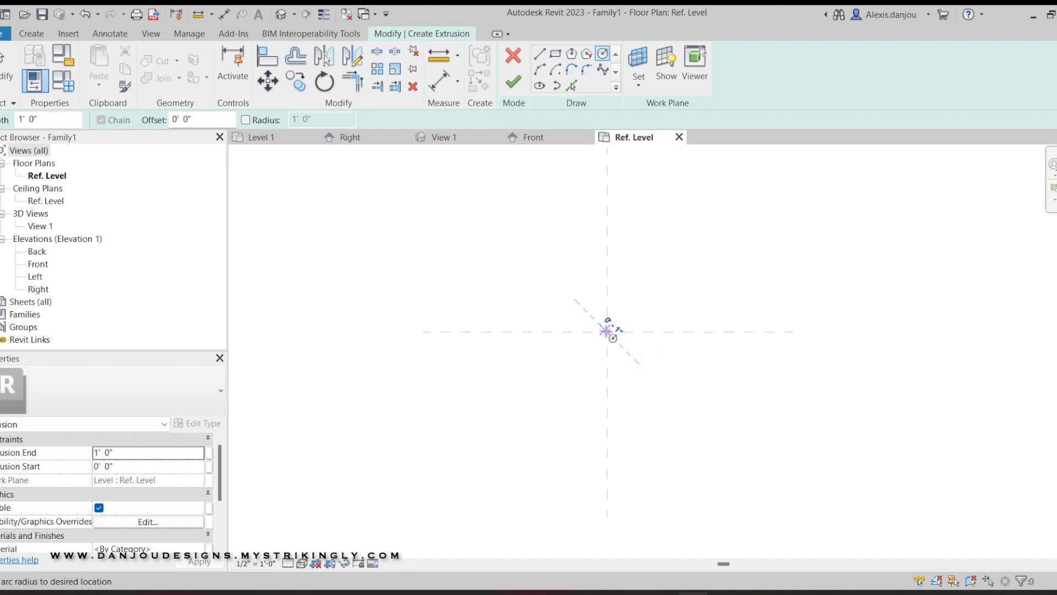
left_click(607, 332)
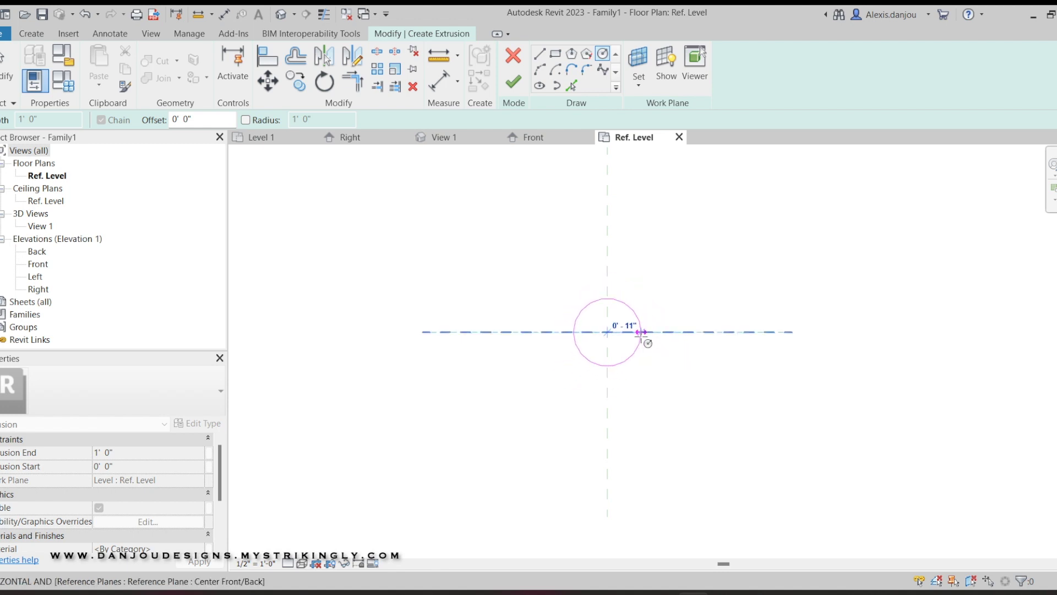
left_click(642, 332)
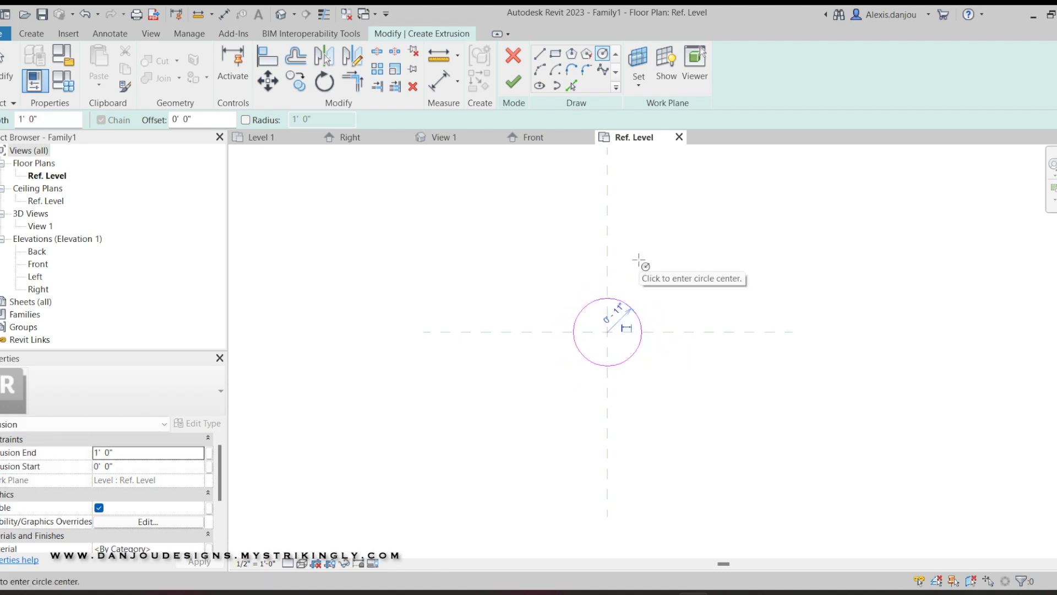
key("Escape")
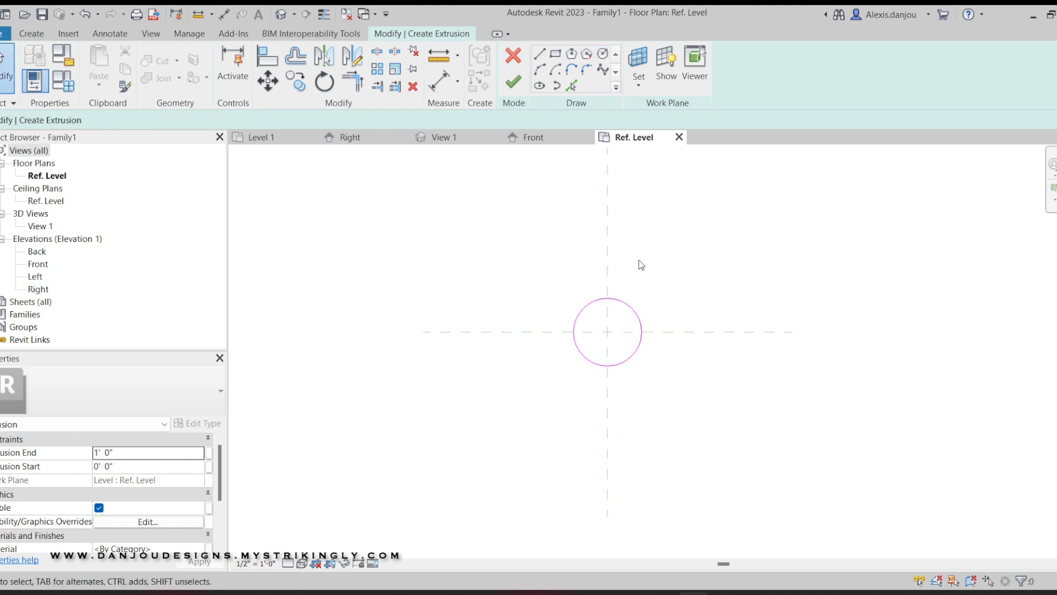
left_click(513, 83)
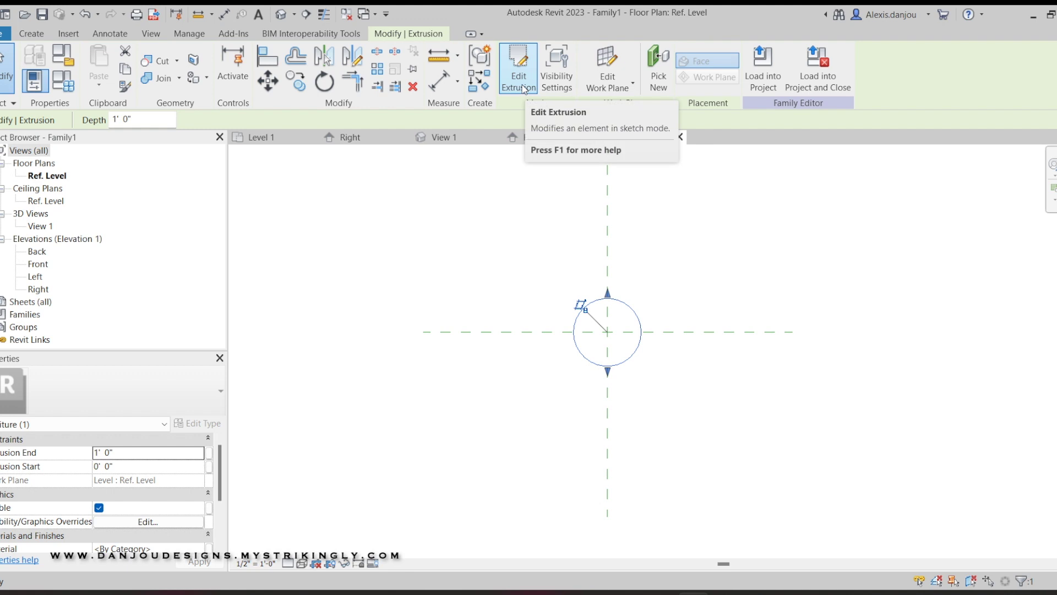
left_click(550, 257)
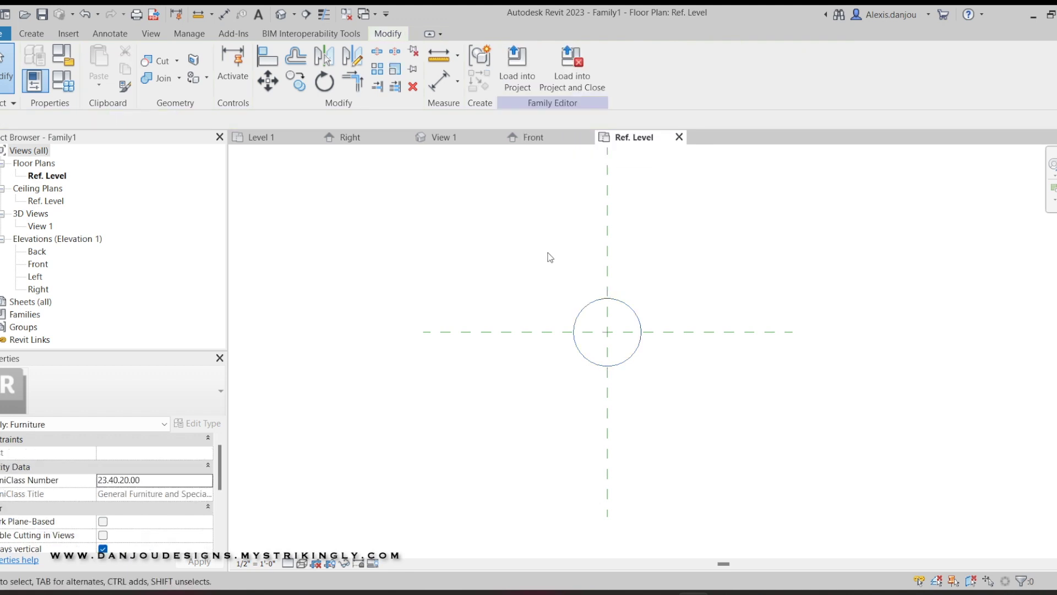
- In the Front elevation, stretch the top of the cylinder extrusion upward to a depth of about 1' 11 1/2"
left_click(537, 140)
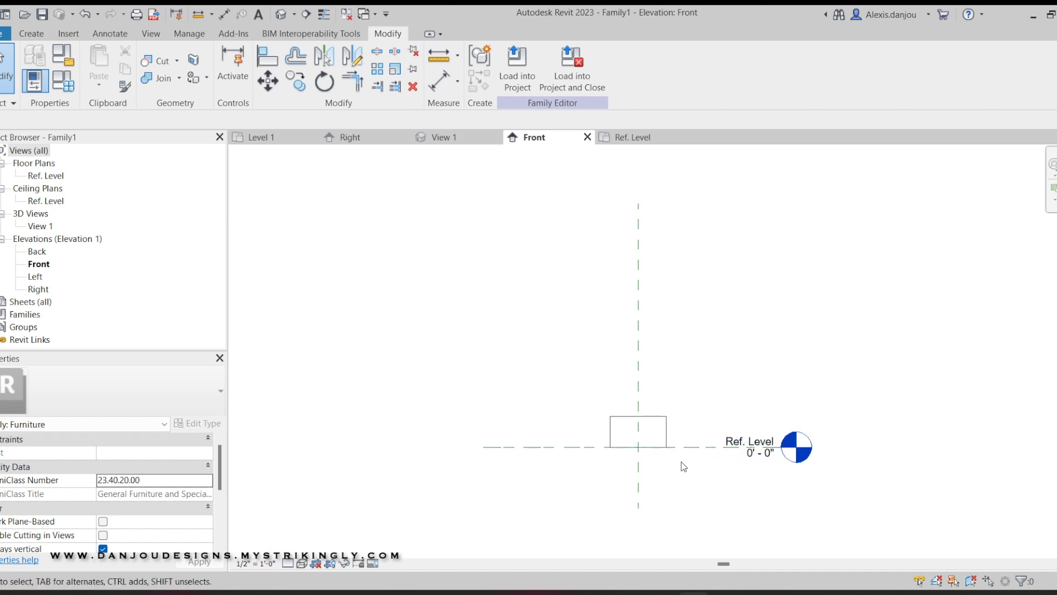
scroll(680, 461, "up", 3)
left_click(655, 421)
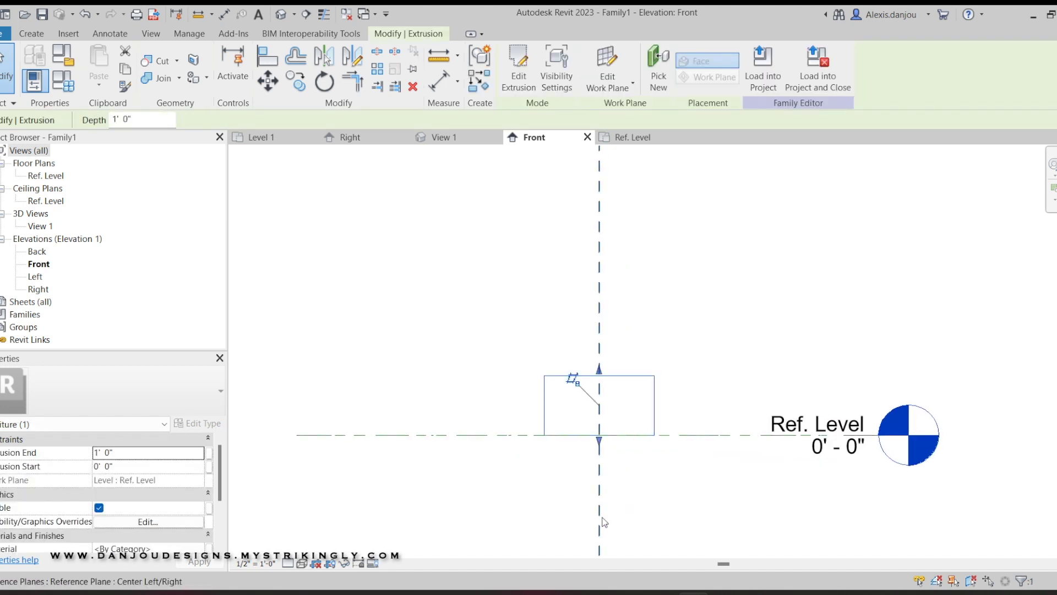
scroll(656, 507, "down", 2)
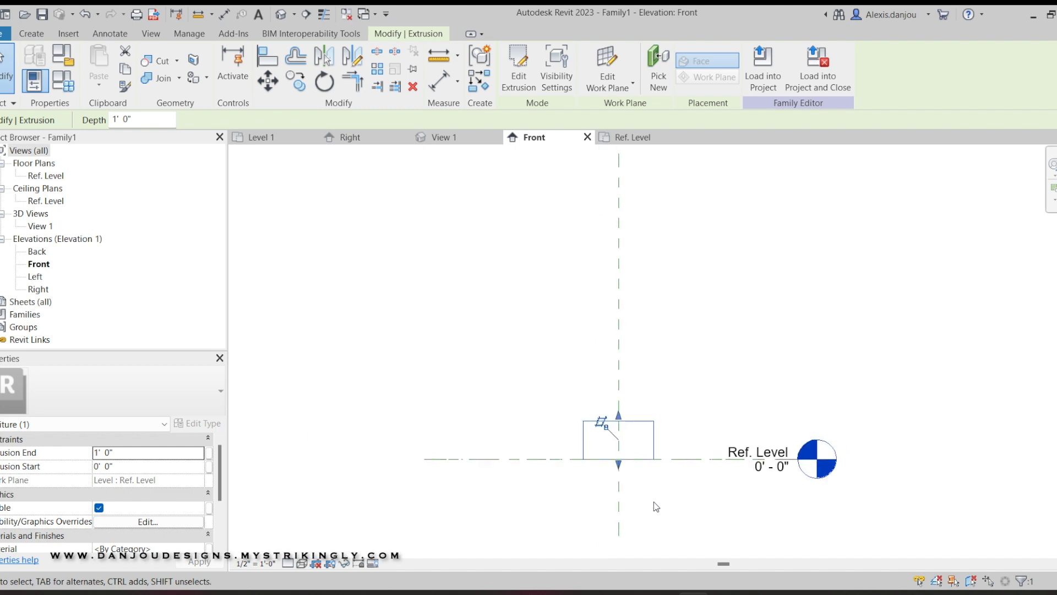
left_click(683, 435)
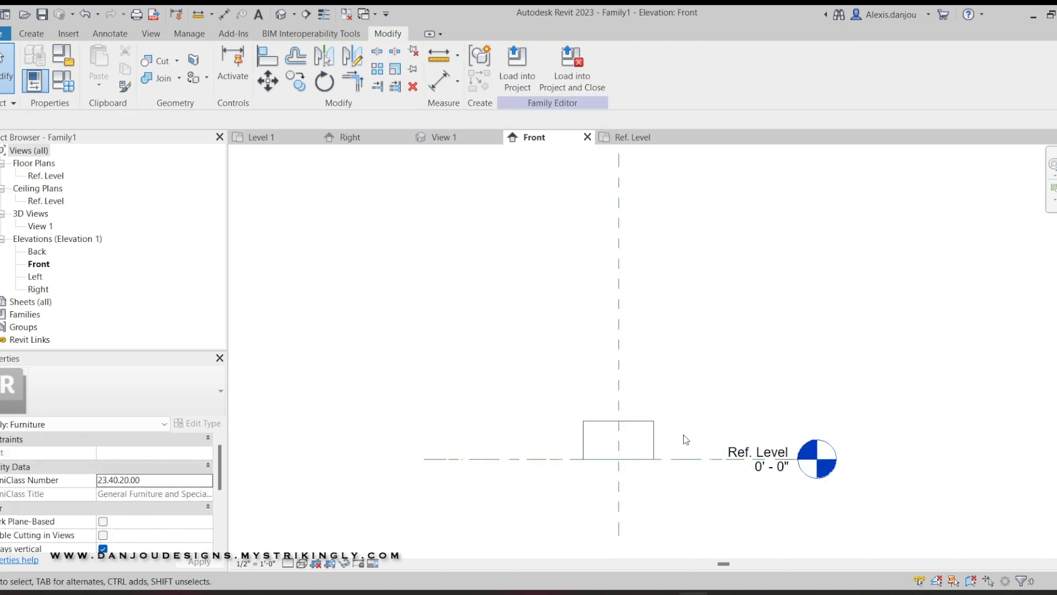
left_click(654, 439)
left_click_drag(619, 414, 614, 385)
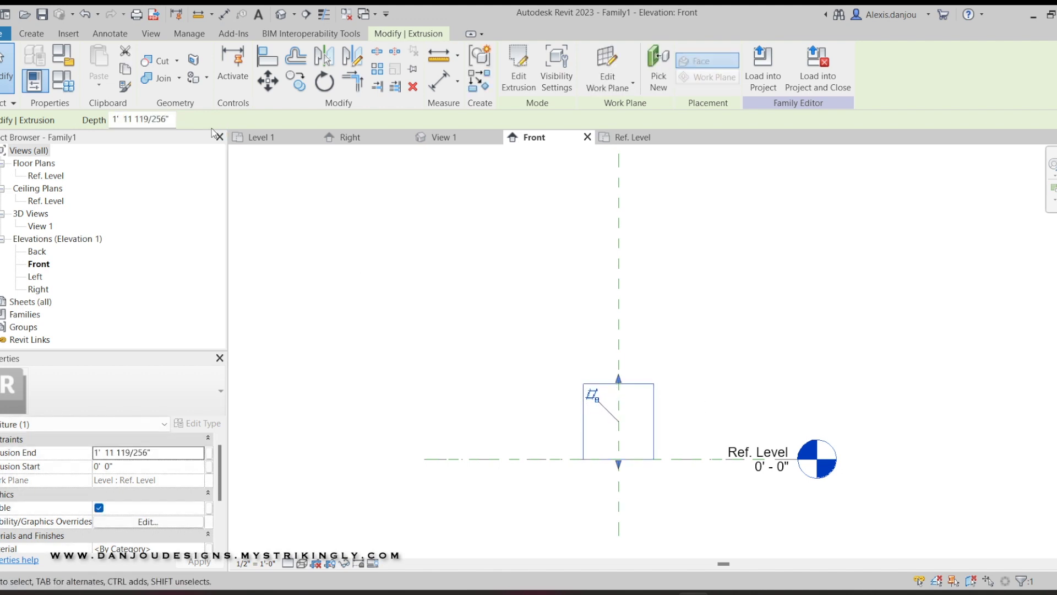
left_click(685, 414)
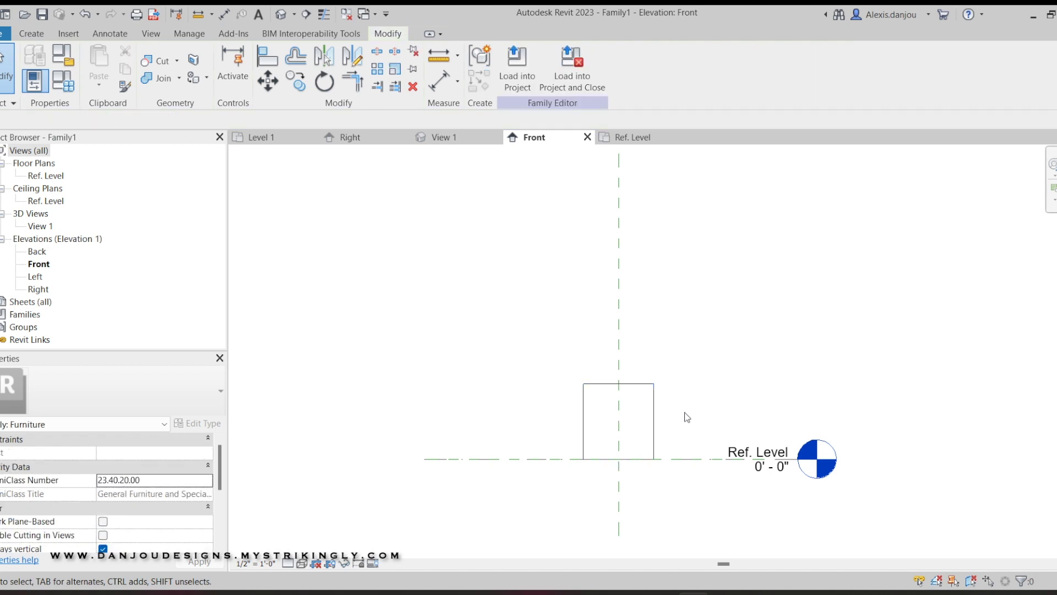
- Add an aligned dimension for the extrusion's height between its bottom and top edges, placed just outside its right edge
scroll(685, 439, "up", 1)
scroll(687, 442, "up", 1)
scroll(685, 441, "down", 2)
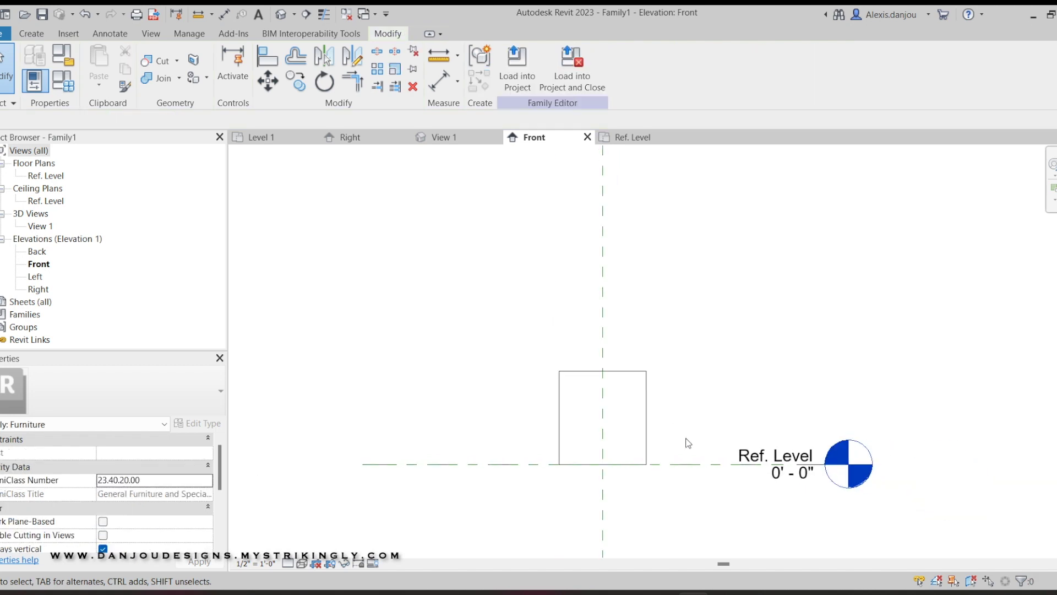
scroll(545, 321, "down", 1)
scroll(666, 437, "up", 2)
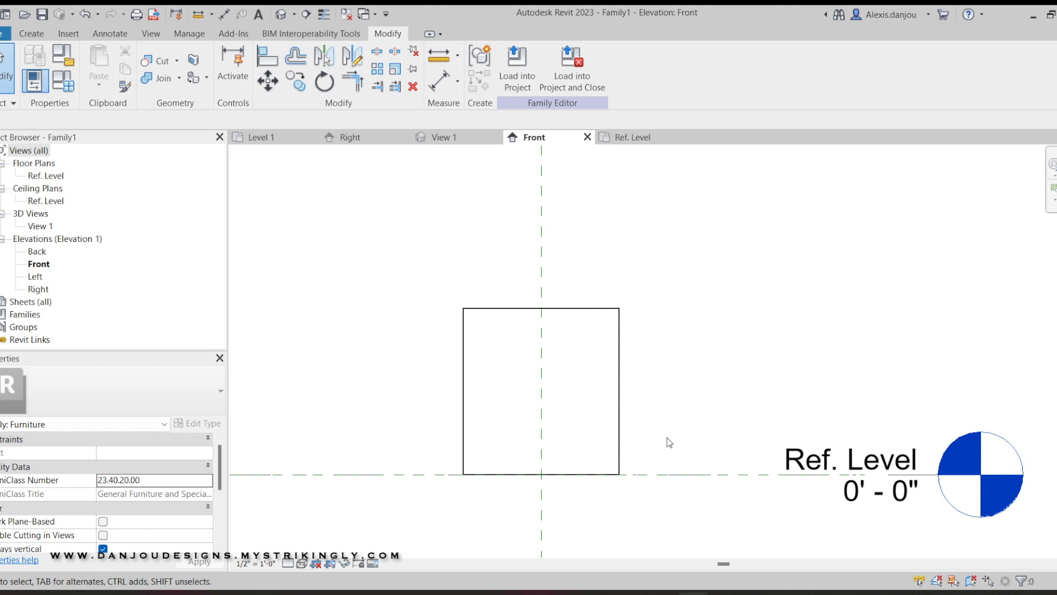
left_click(123, 36)
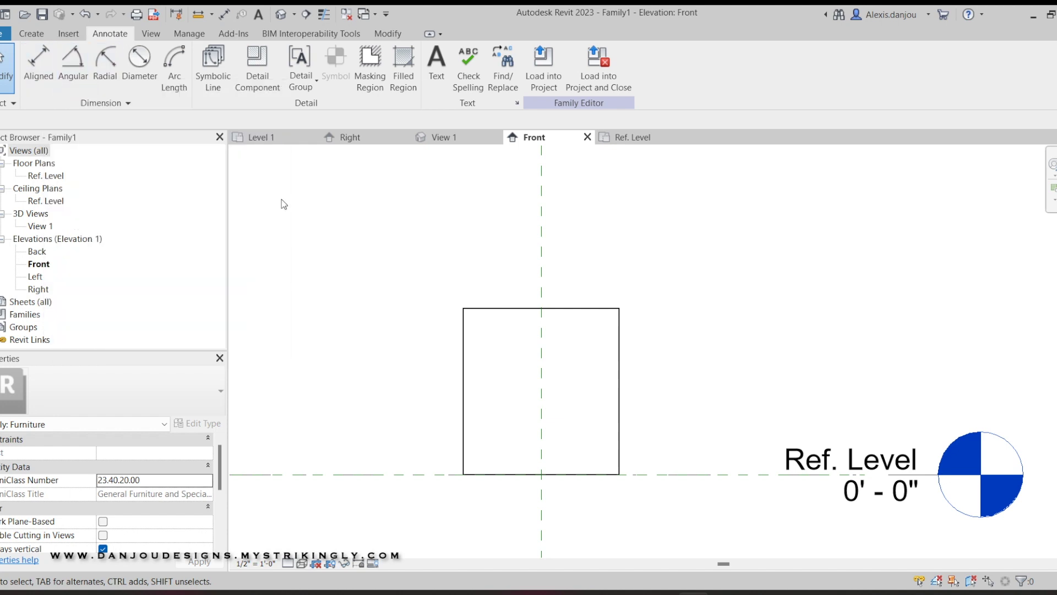
key("d")
key("i")
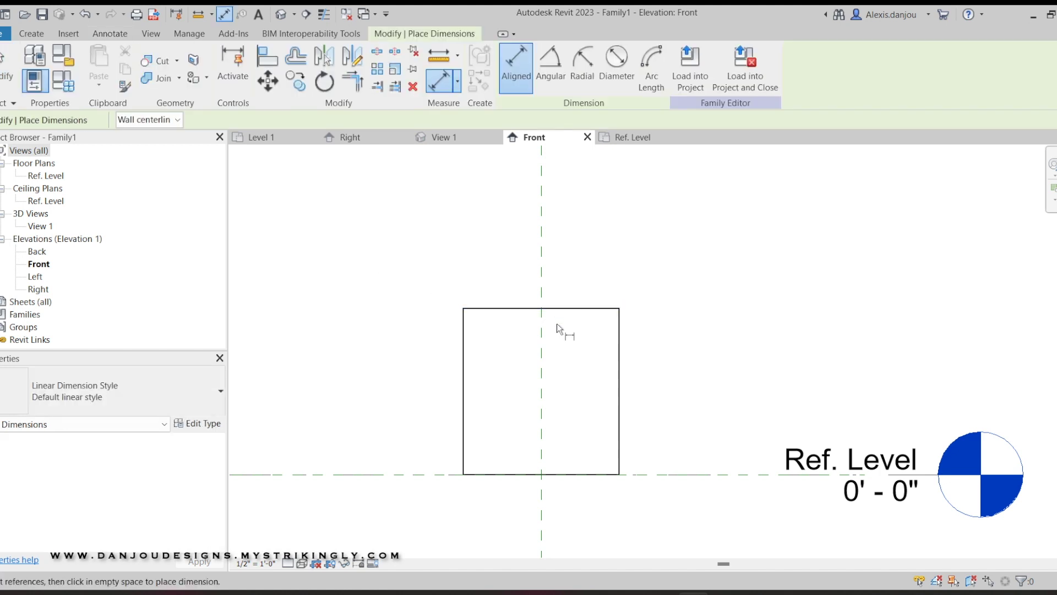
left_click(547, 309)
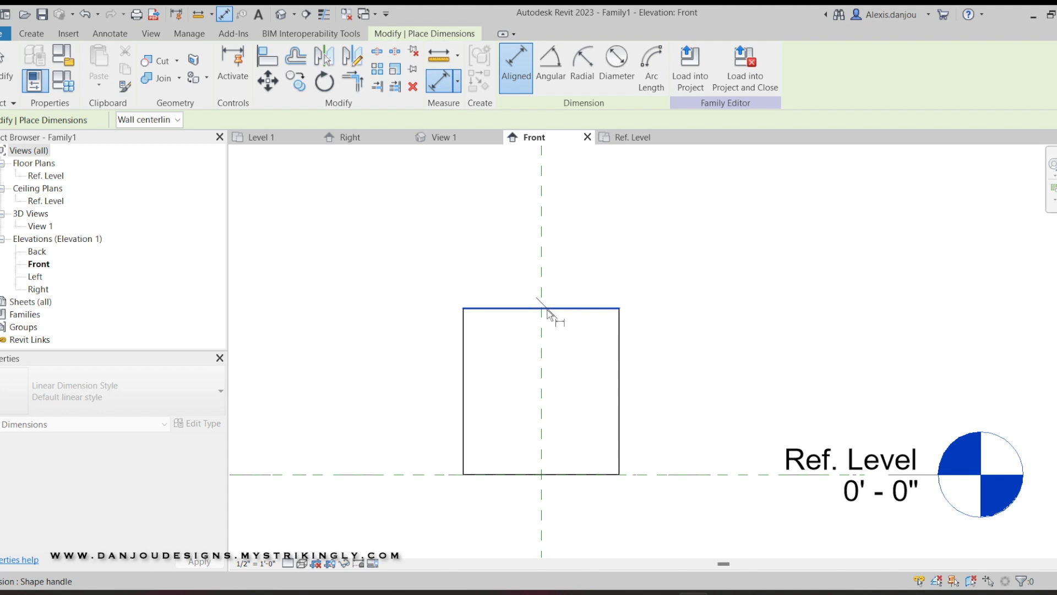
key("Escape")
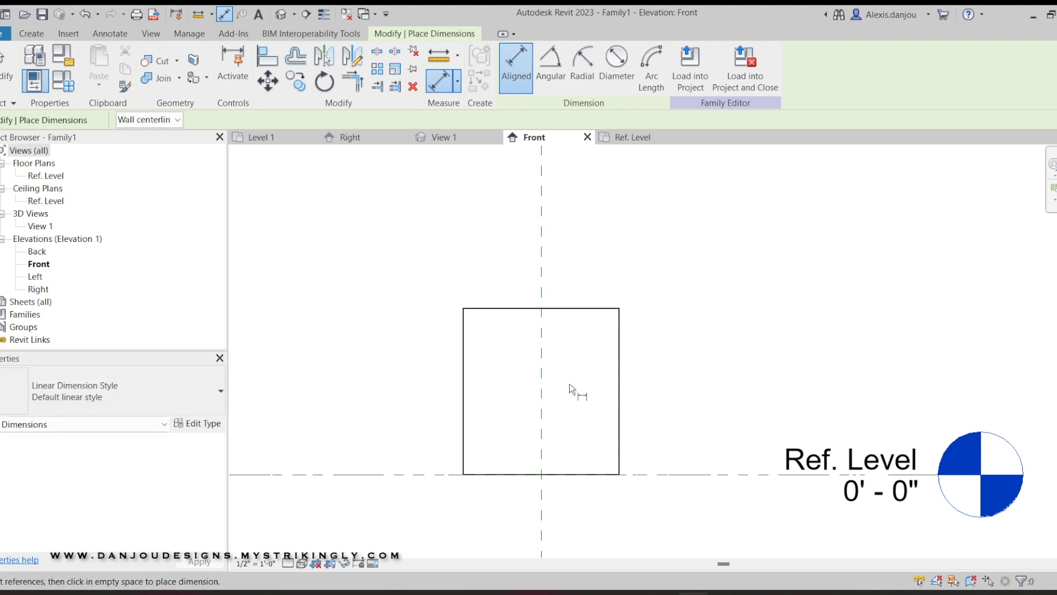
left_click(554, 475)
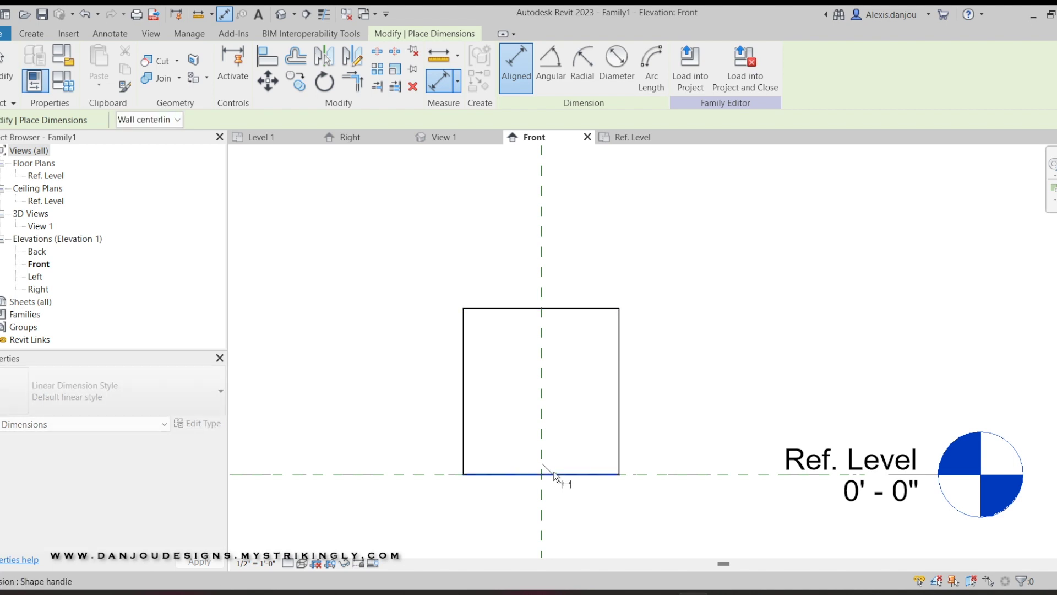
scroll(555, 308, "down", 3)
left_click(555, 309)
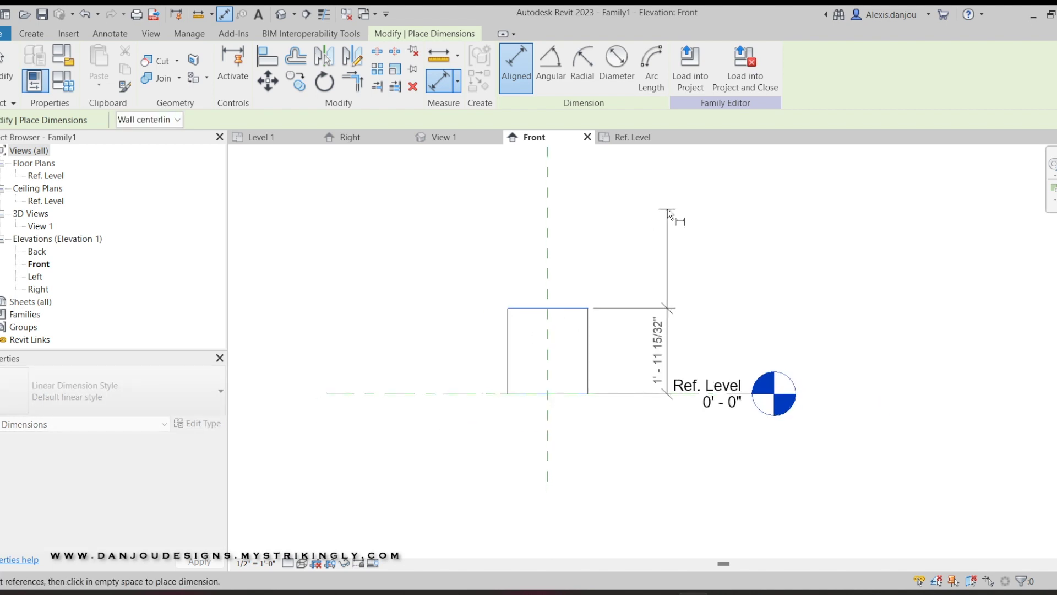
left_click(631, 216)
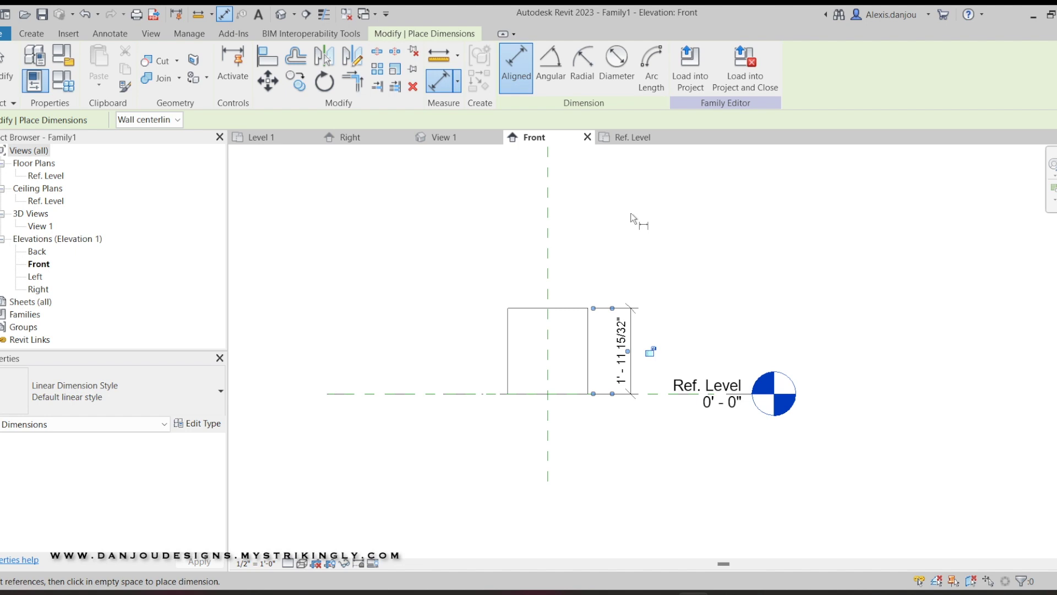
key("Escape")
key("Escape")
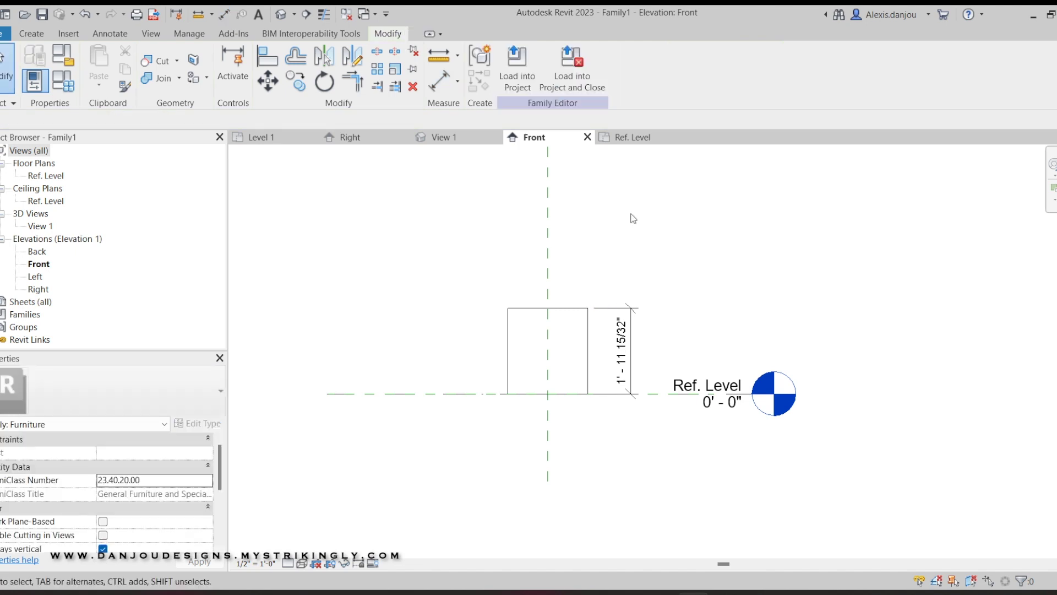
- In the Front elevation, stretch the top of the cylinder extrusion upward to a height of about 2' 3 3/8"
left_click(587, 339)
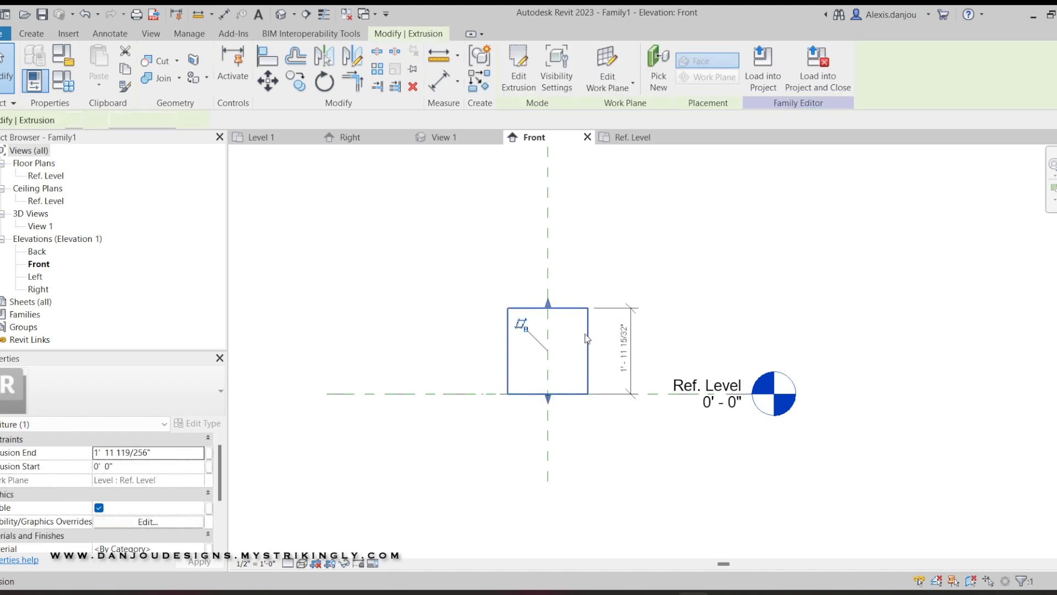
left_click(627, 357)
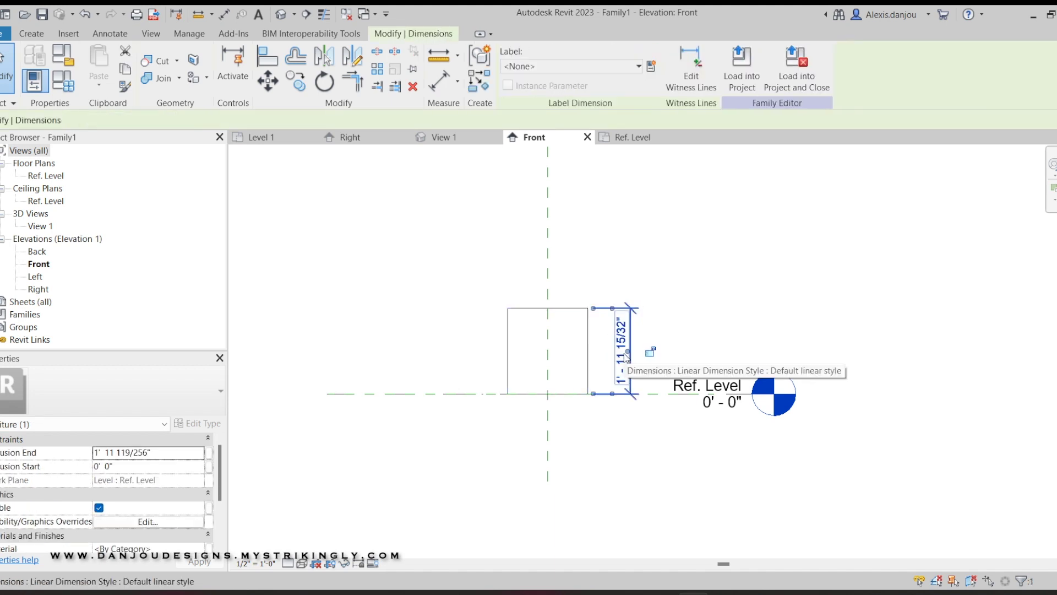
left_click(589, 345)
left_click_drag(547, 303, 547, 291)
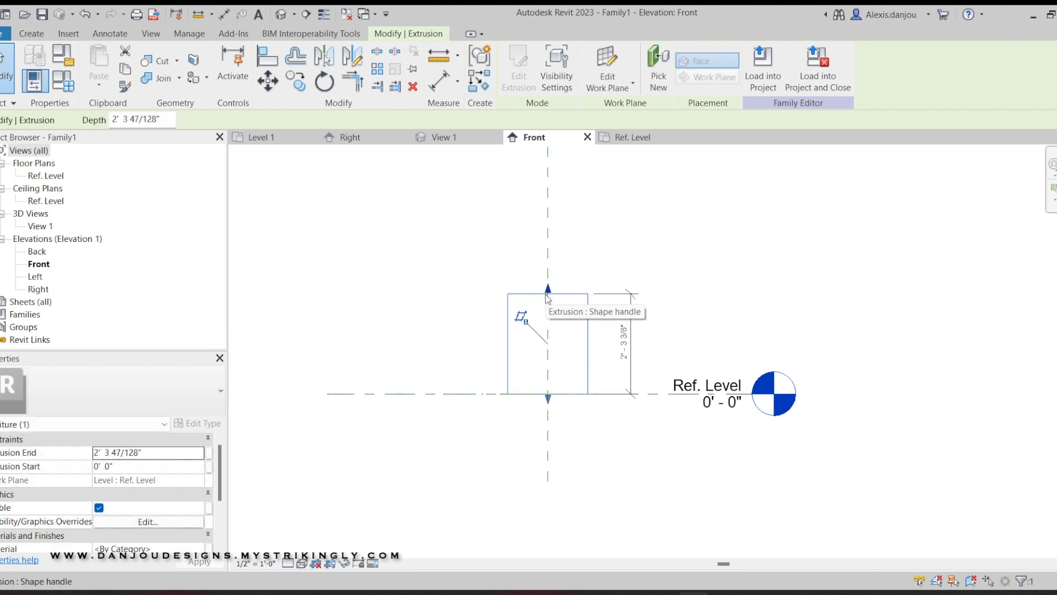
key("Escape")
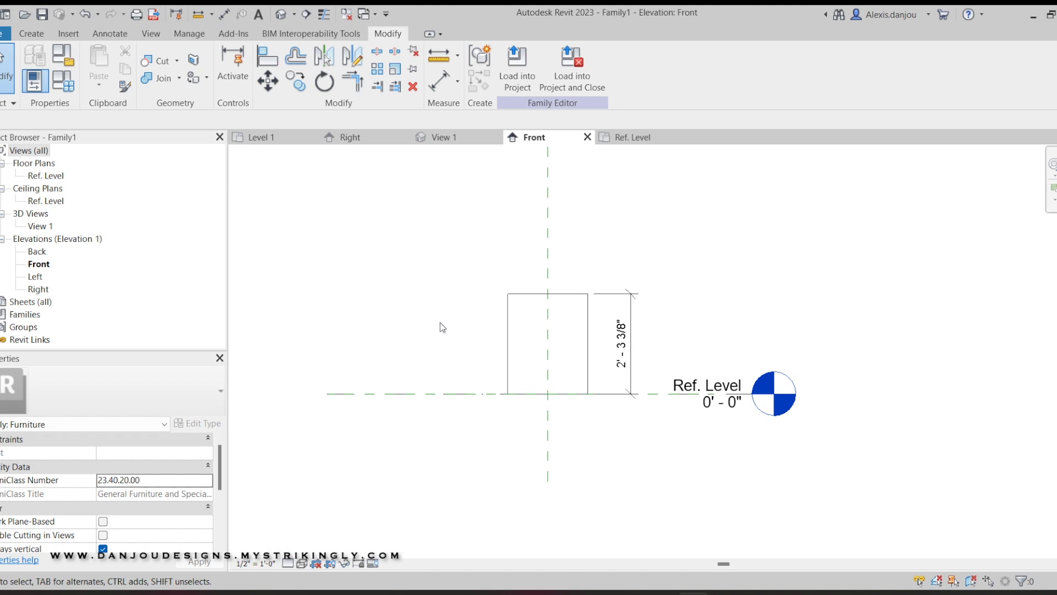
- Draw a 2' vertical model line up from the Ref. Level, a short distance left of the cylinder
key("l")
key("i")
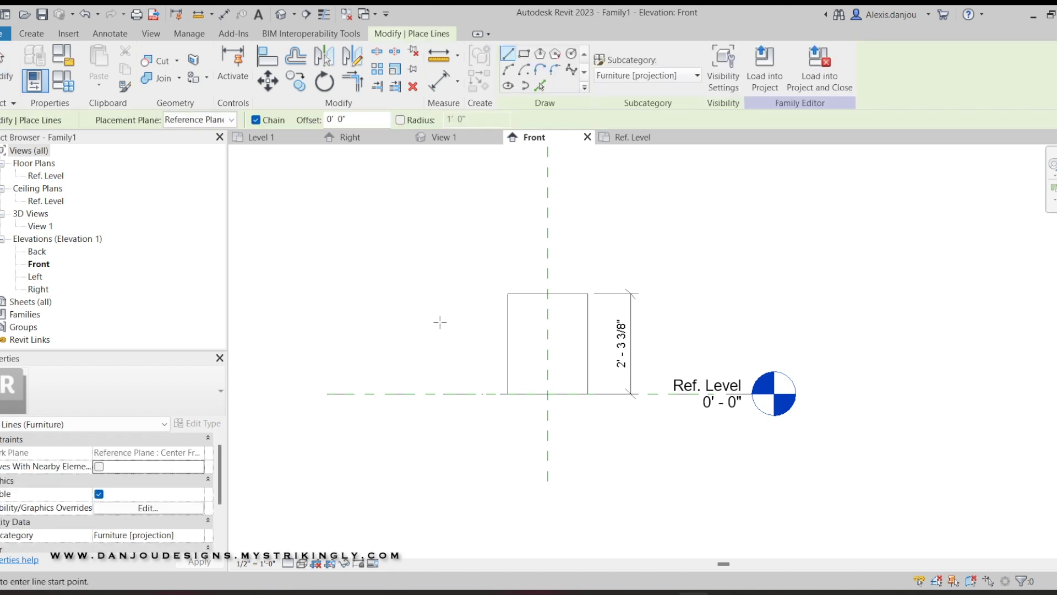
left_click(471, 389)
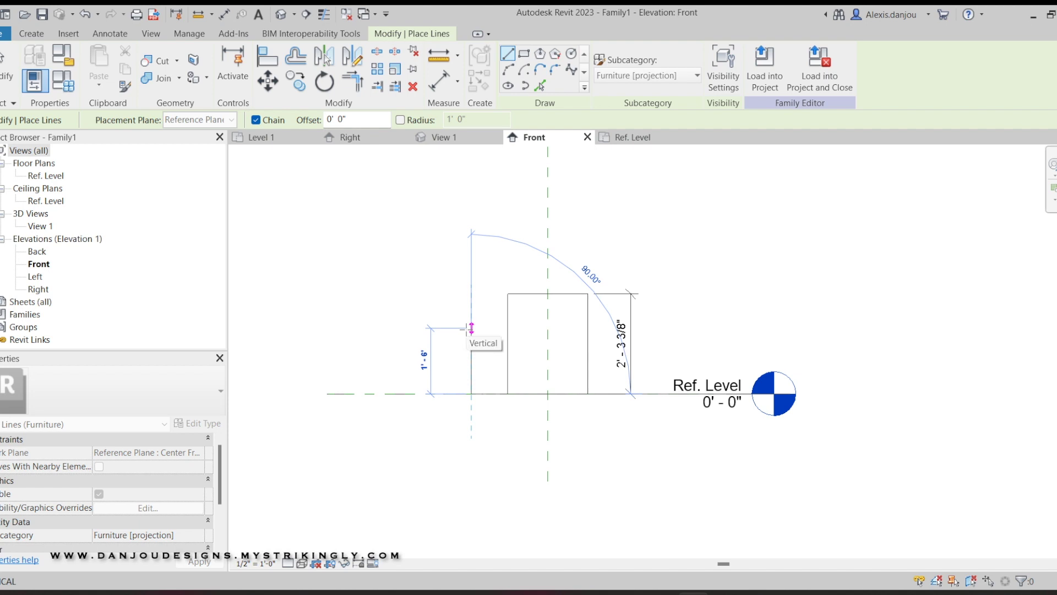
type("2")
key("Return")
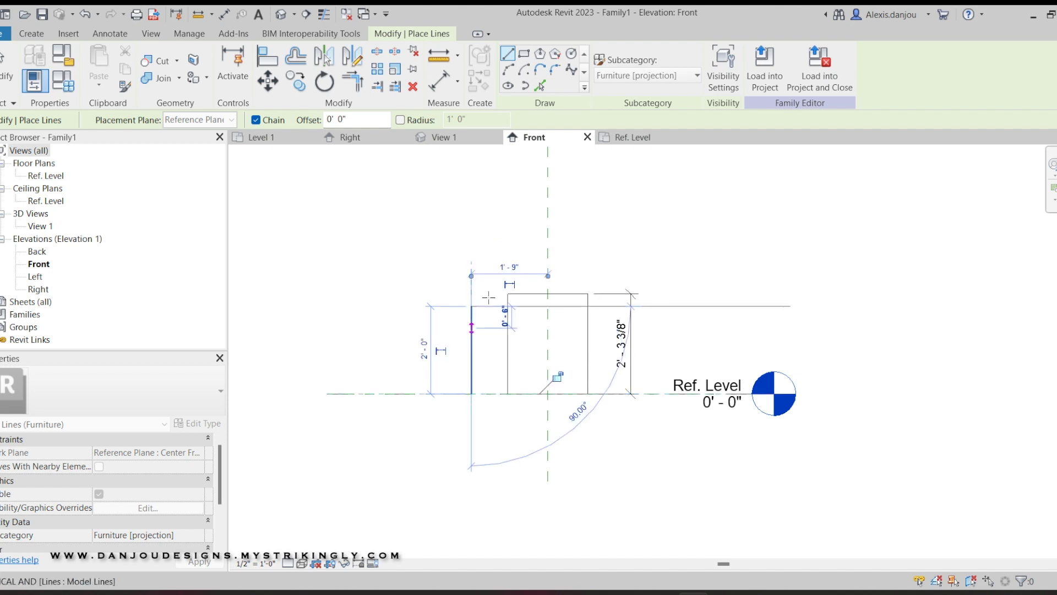
key("Escape")
key("Escape")
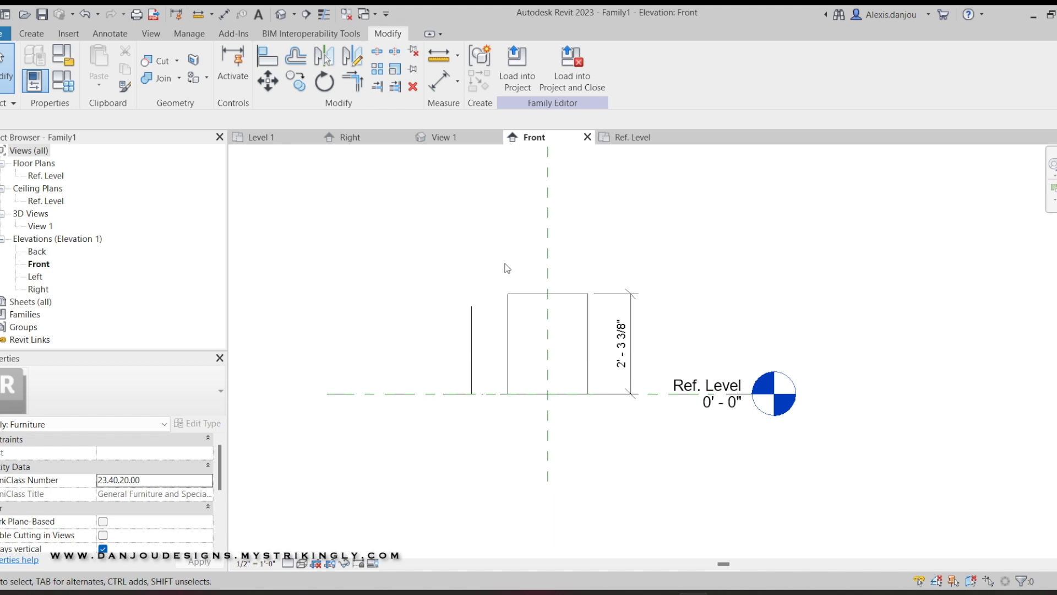
- Align the top edge of the cylinder extrusion to the upper endpoint of the vertical model line
key("a")
key("l")
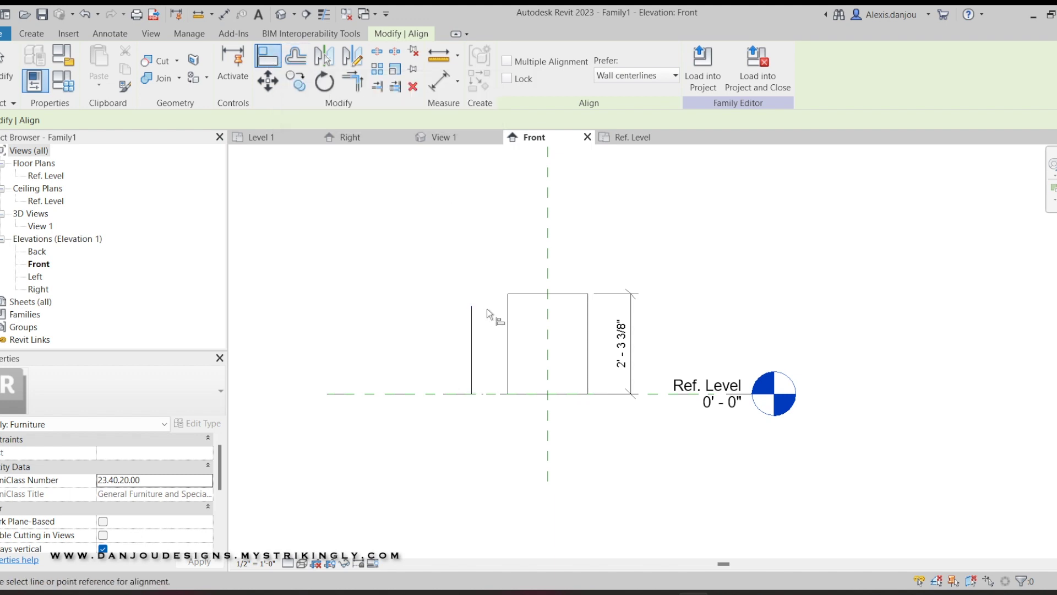
scroll(484, 308, "up", 3)
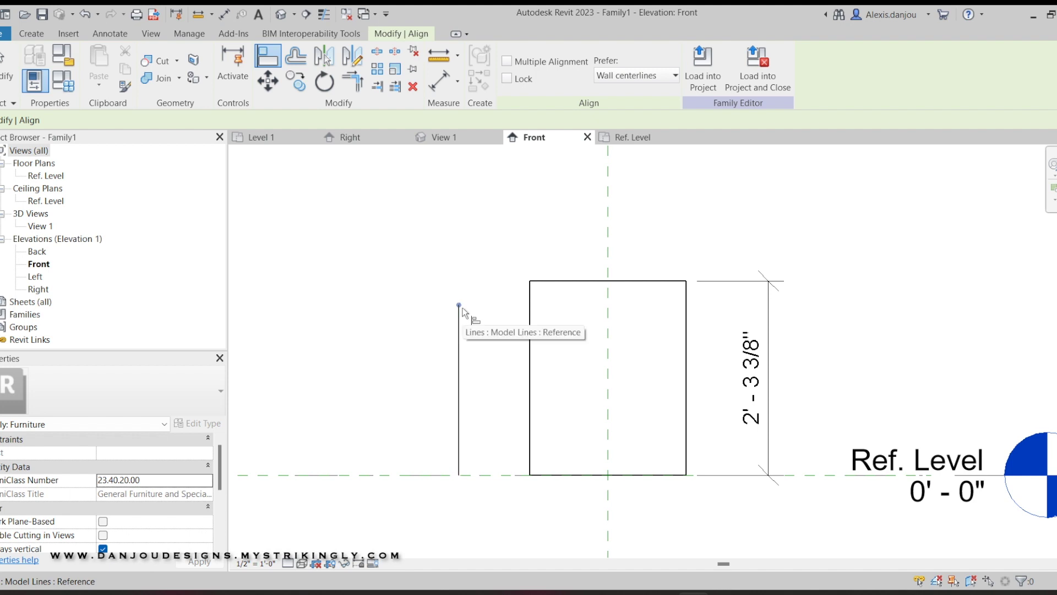
scroll(463, 309, "up", 3)
left_click(459, 306)
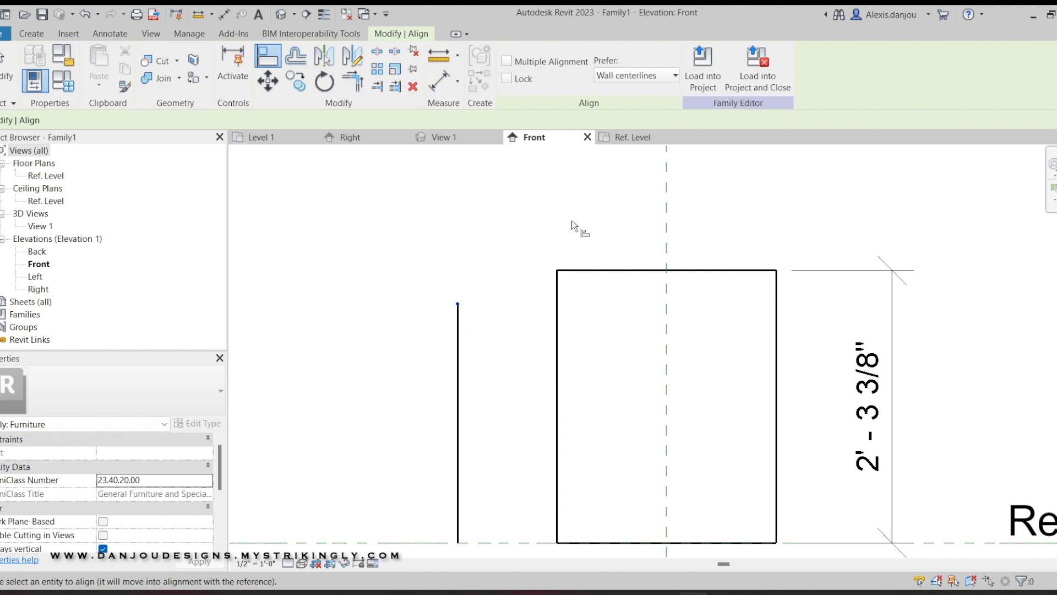
left_click(607, 271)
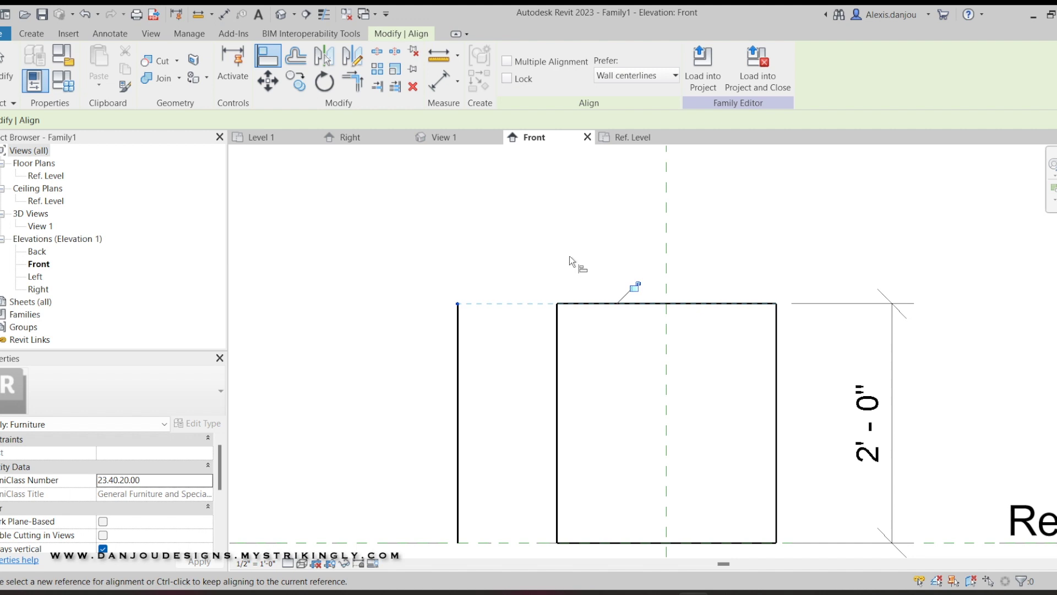
key("Escape")
key("Escape")
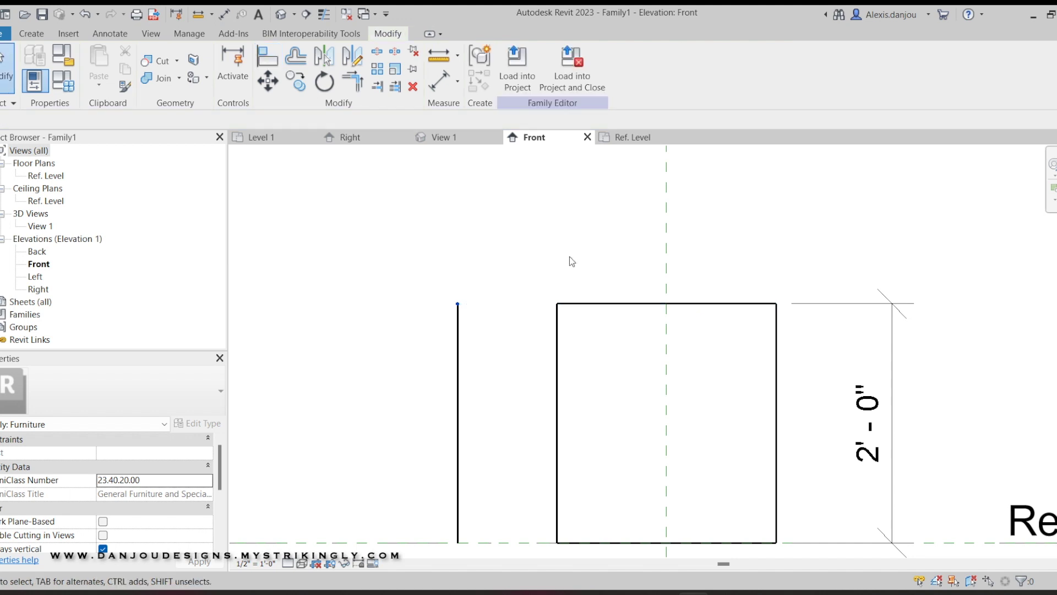
- Delete the vertical model line beside the cylinder
scroll(570, 256, "down", 5)
scroll(679, 289, "up", 4)
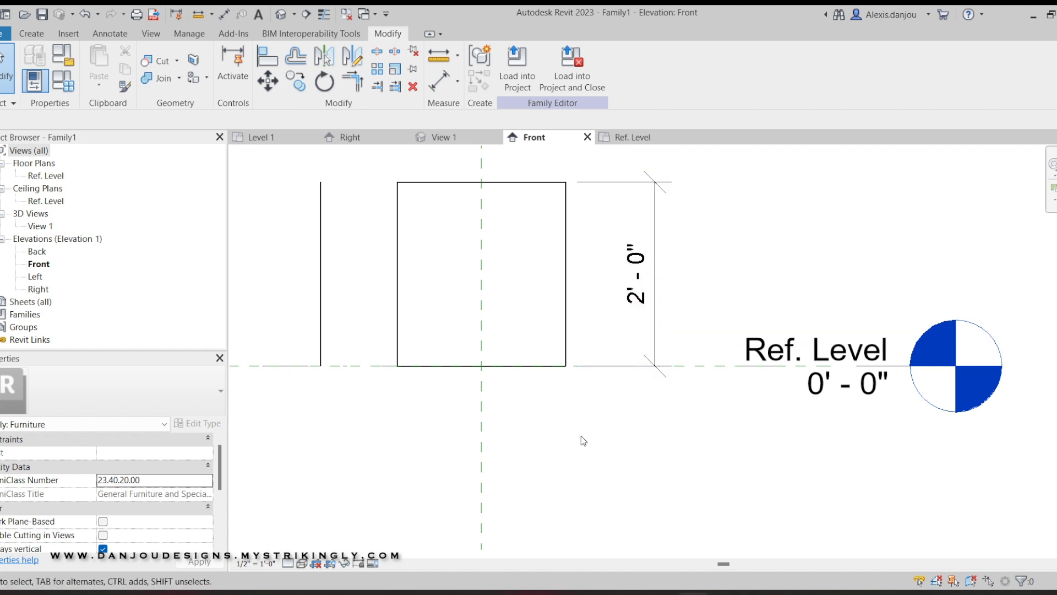
scroll(579, 443, "down", 1)
scroll(579, 443, "down", 1)
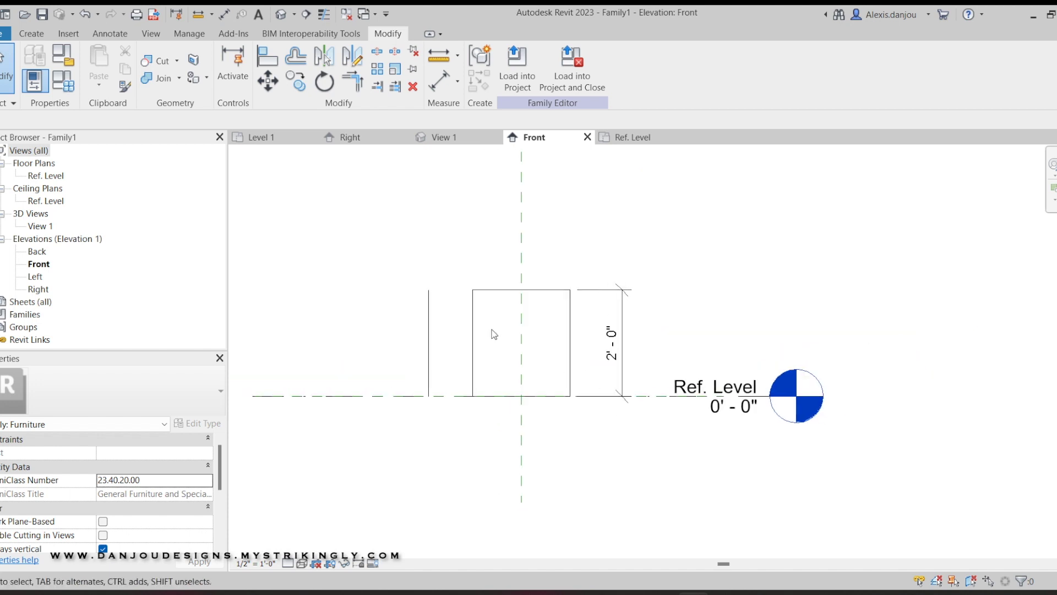
left_click(429, 341)
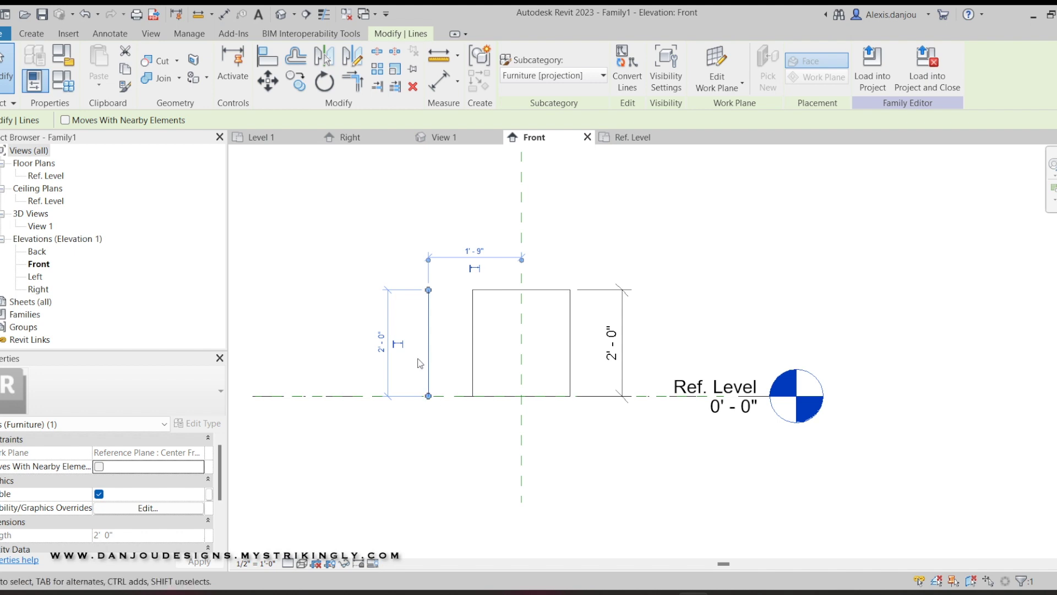
key("Escape")
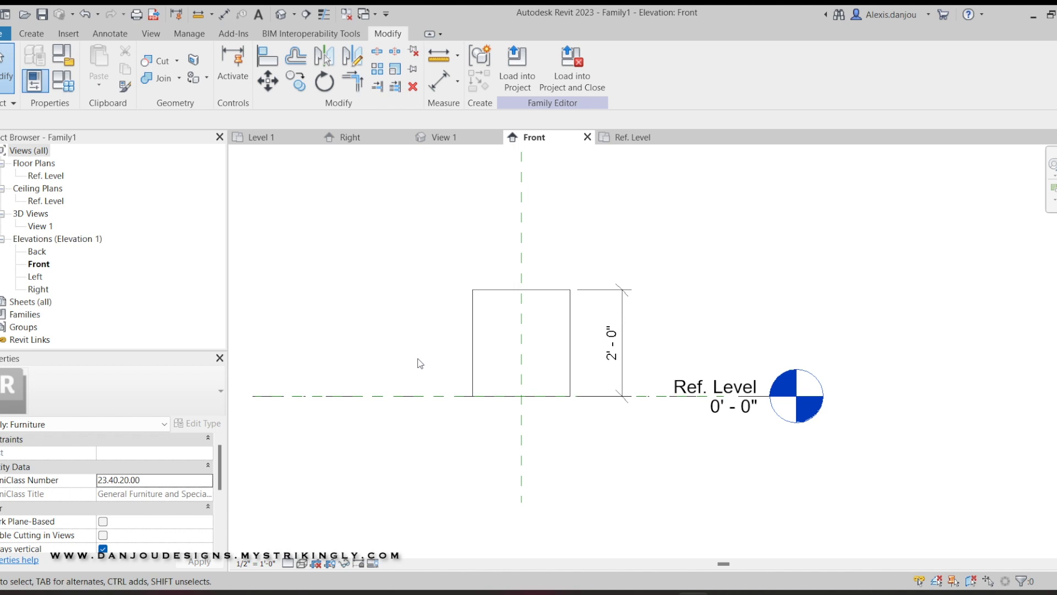
- Show the cylinder from a corner angle in the View 1 3D view and set the visual style to Hidden Line
left_click(456, 138)
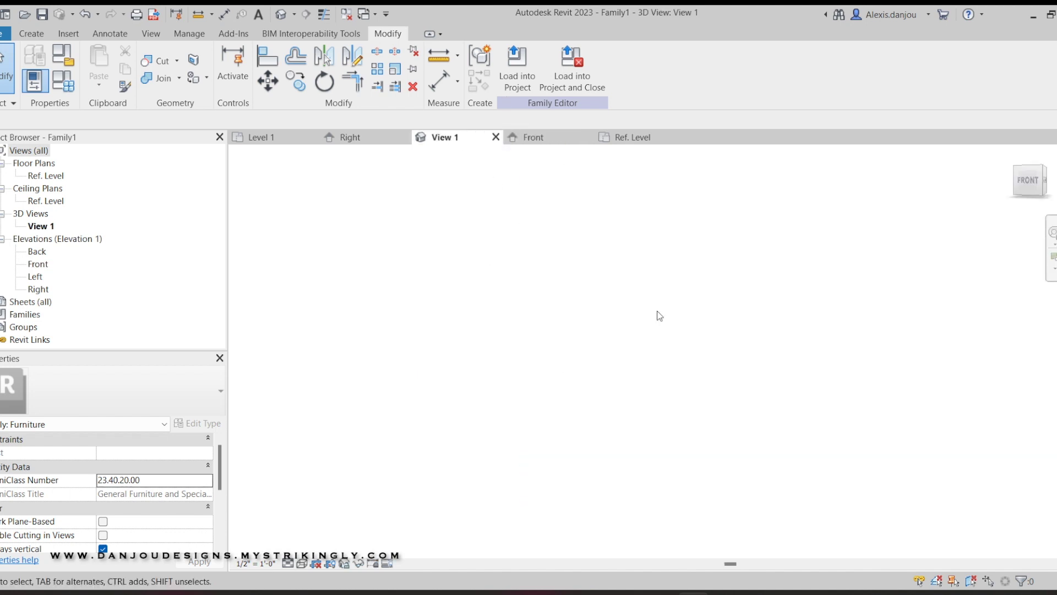
left_click(1041, 172)
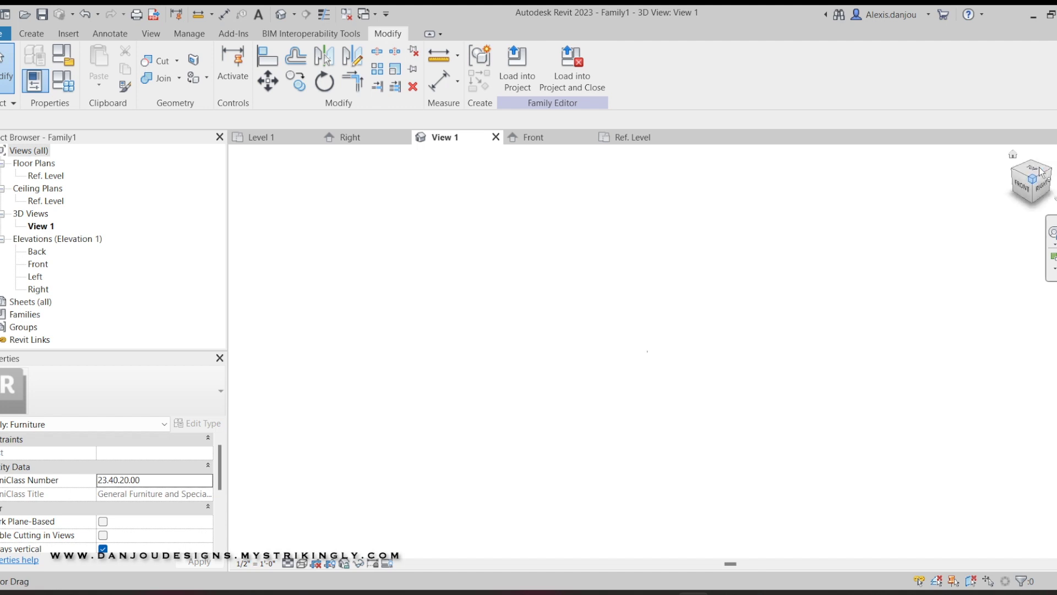
scroll(723, 332, "down", 3)
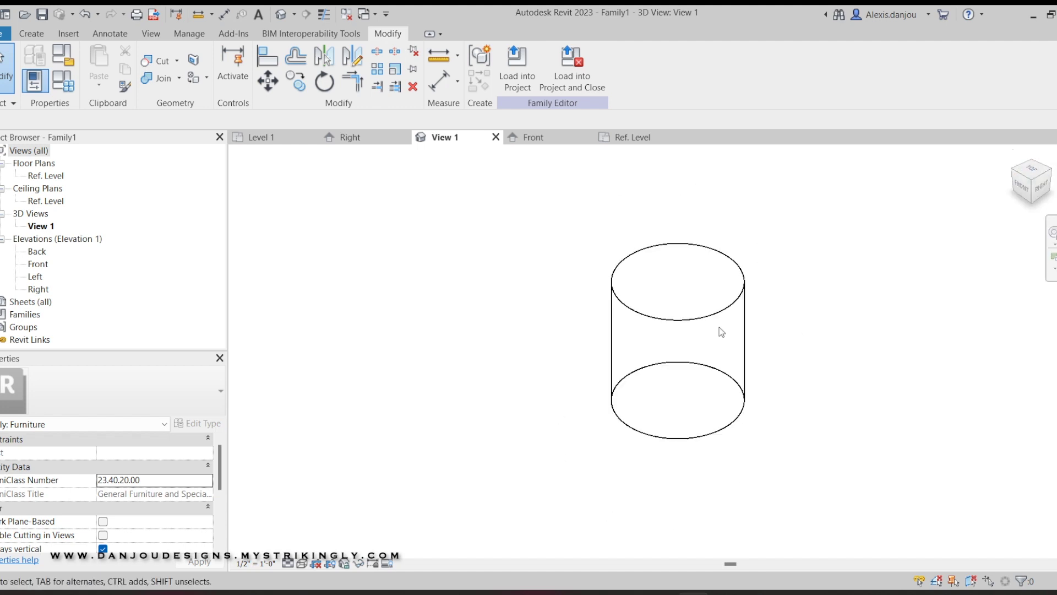
left_click(301, 563)
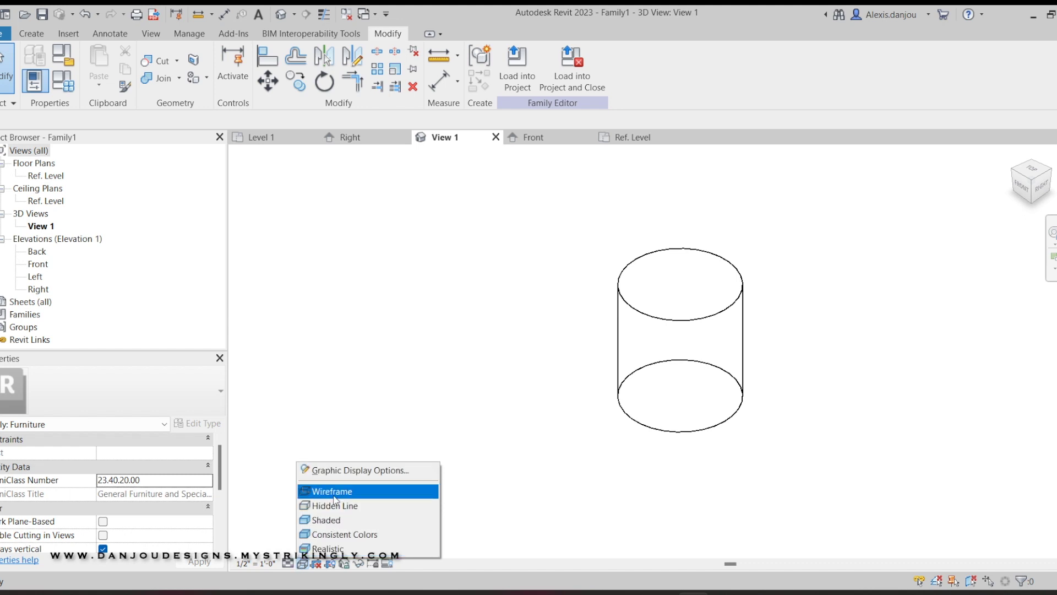
left_click(538, 383)
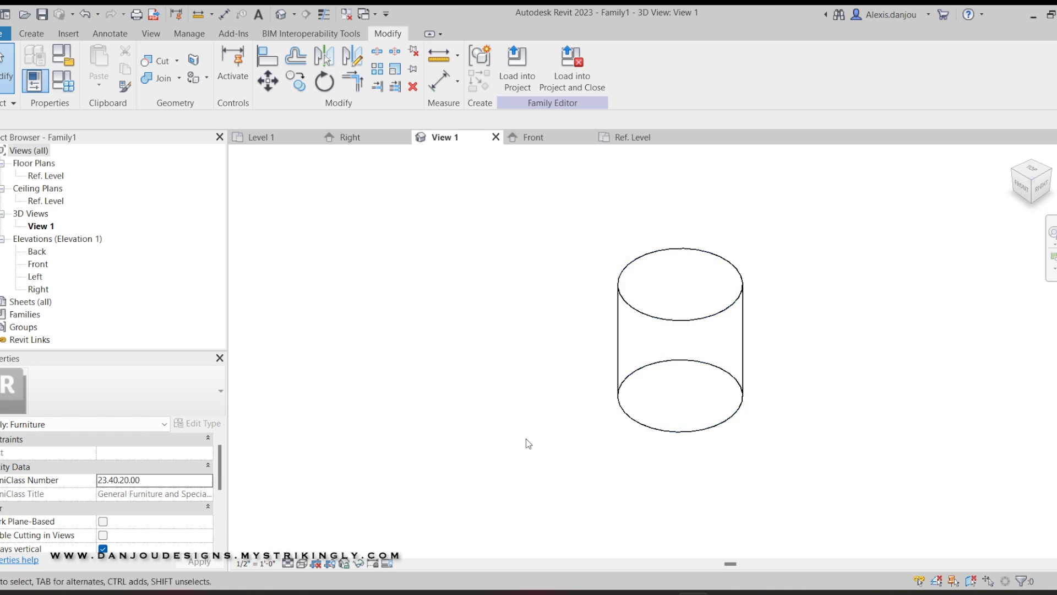
left_click(302, 563)
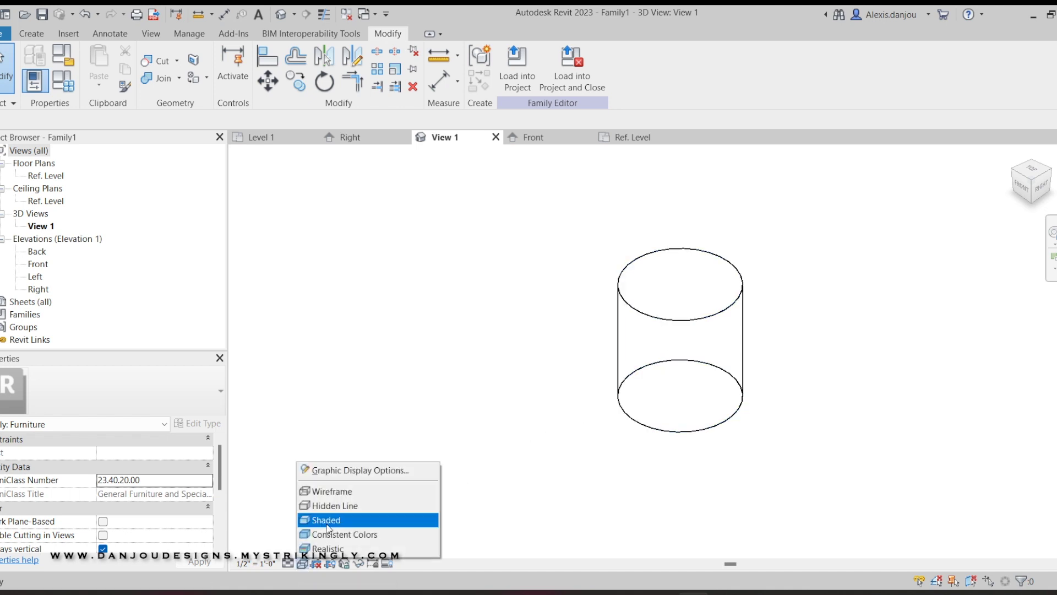
left_click(330, 505)
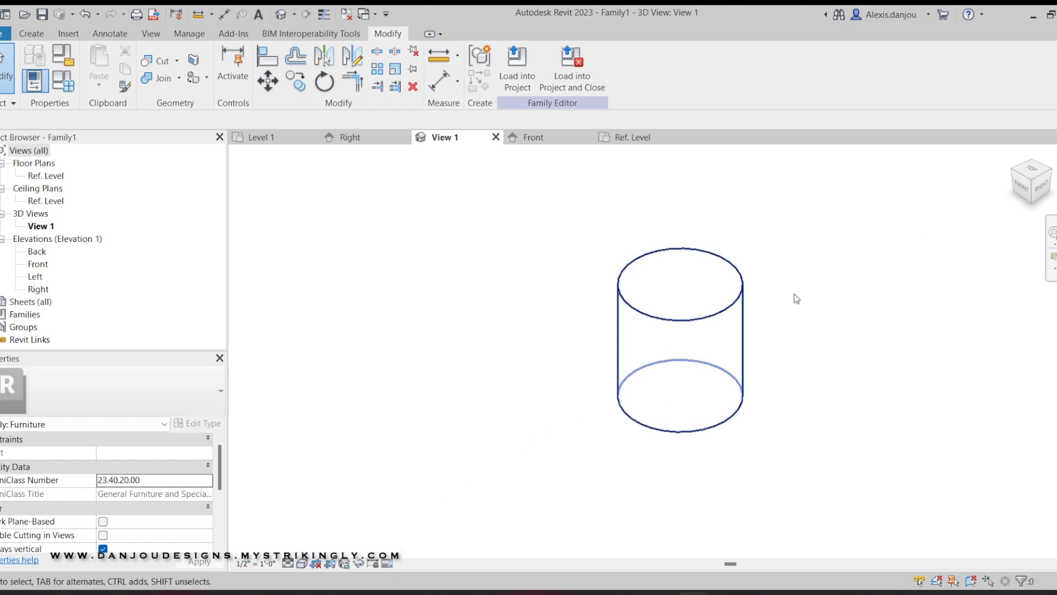
left_click(1035, 190)
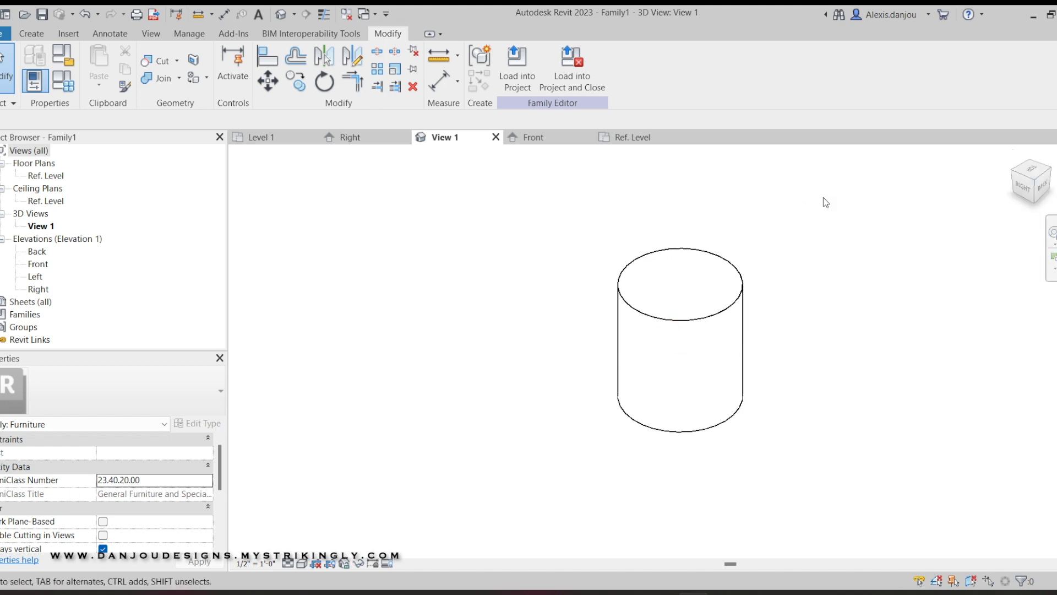
- In the Ref. Level plan, start a new Extrusion and sketch a circle of about 1' 7" radius centred on the reference plane intersection
left_click(621, 141)
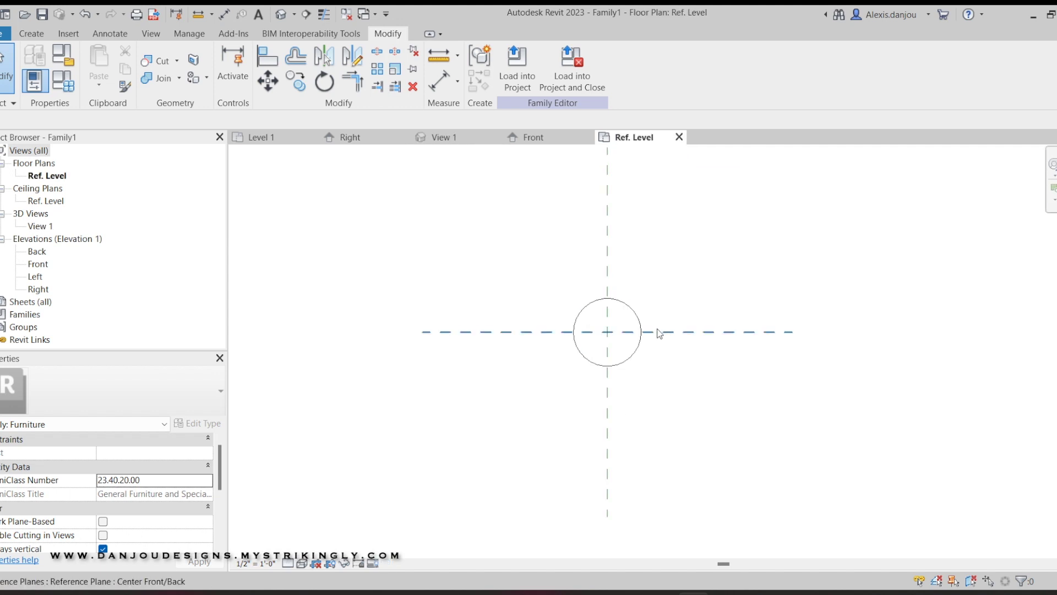
scroll(673, 361, "up", 2)
scroll(673, 361, "up", 2)
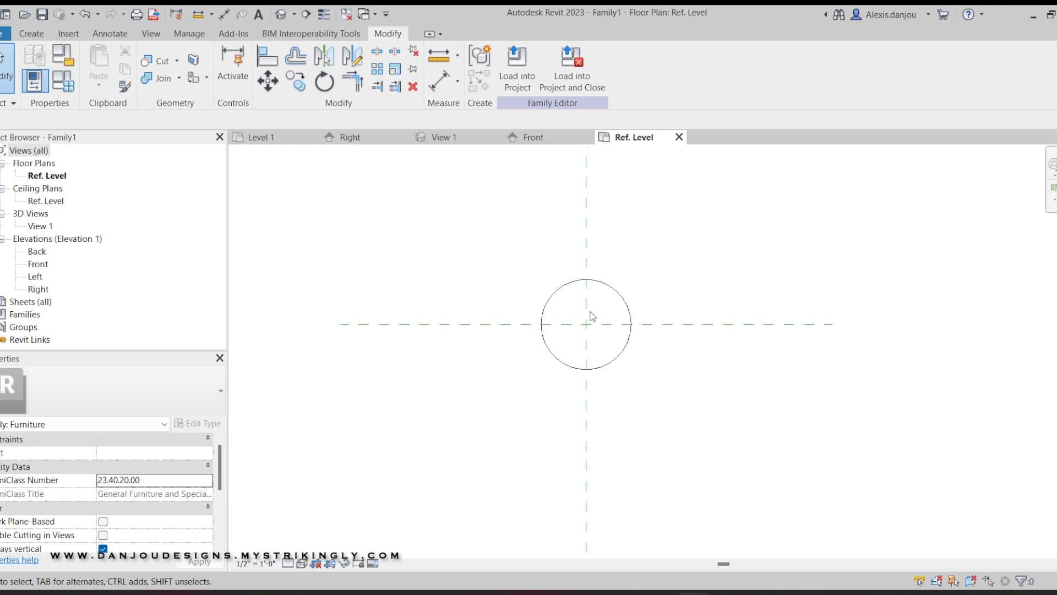
left_click(35, 35)
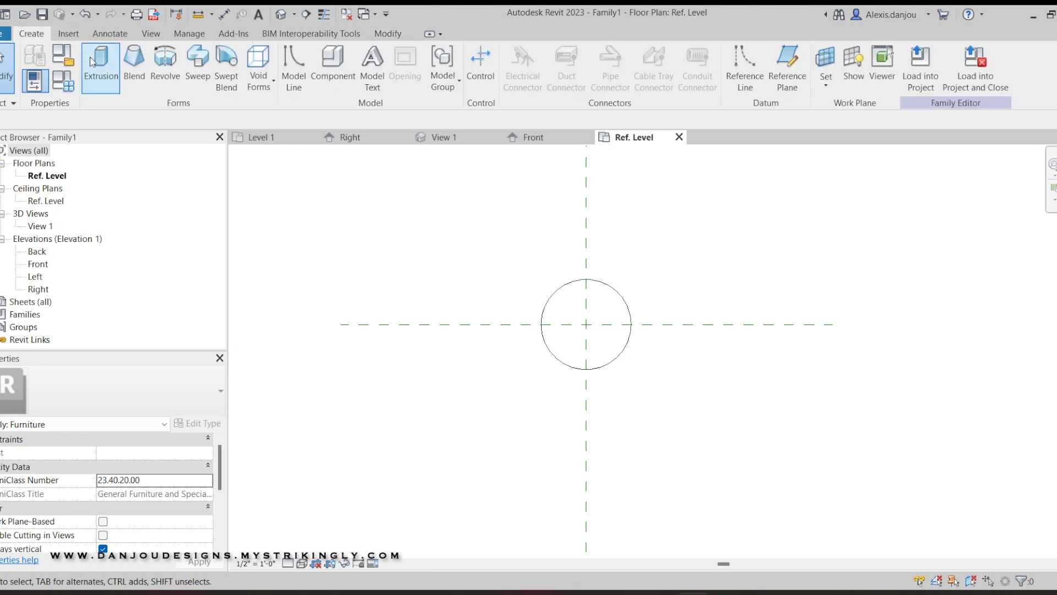
left_click(102, 68)
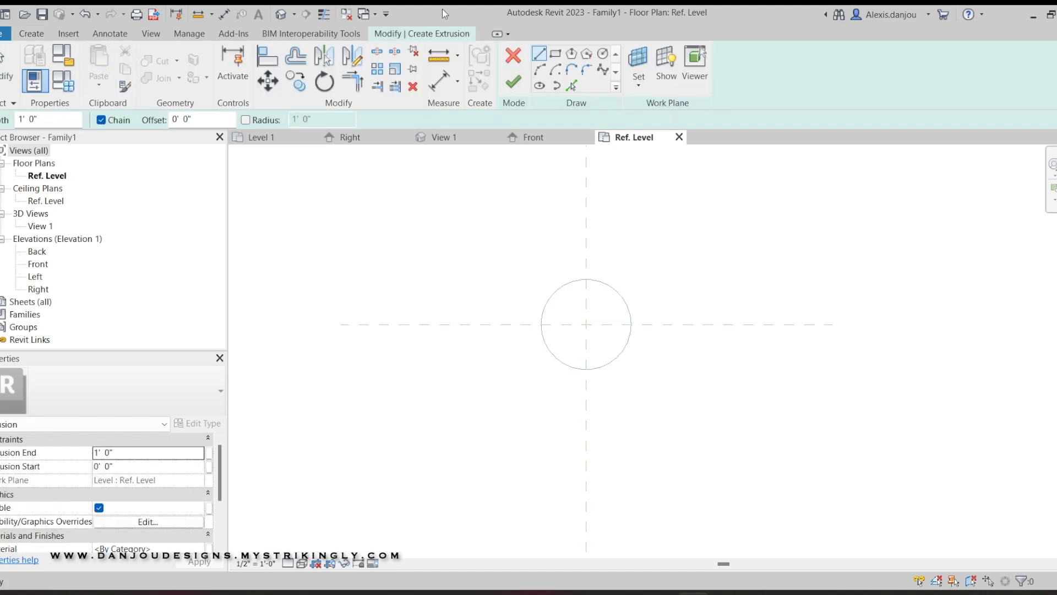
left_click(603, 54)
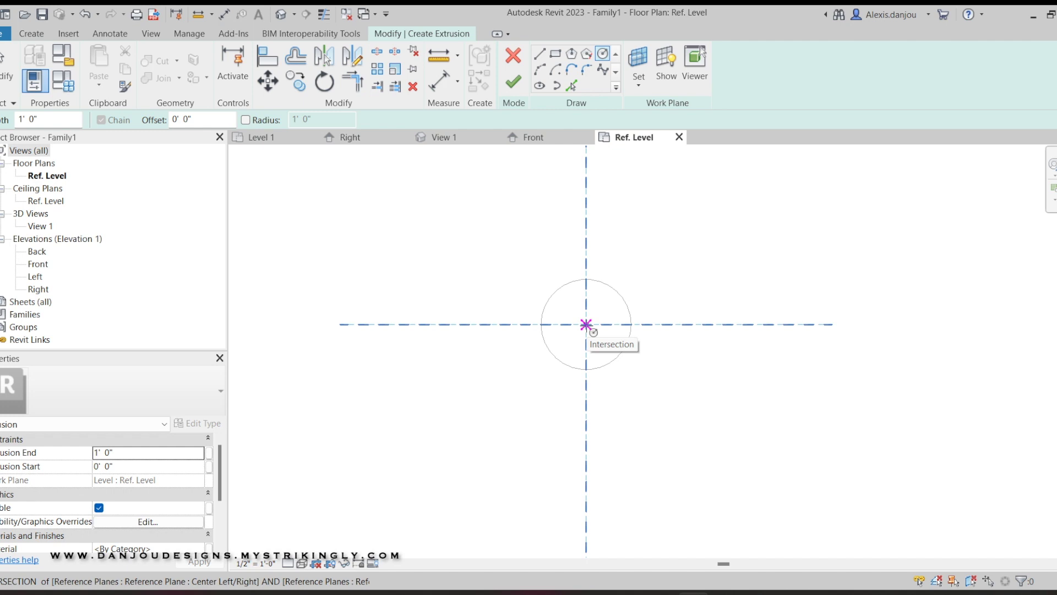
scroll(586, 325, "up", 2)
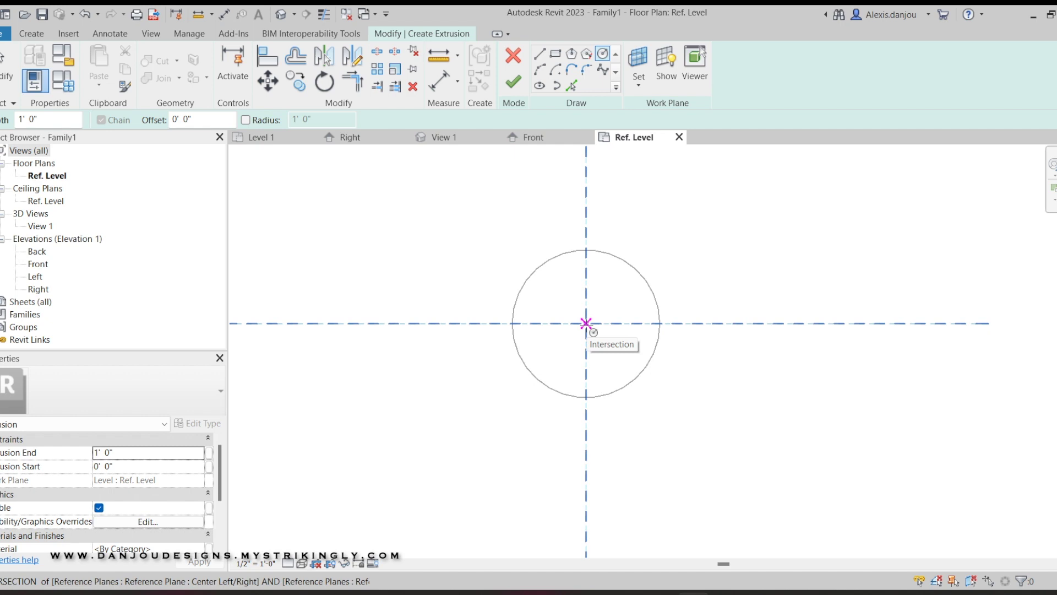
scroll(587, 324, "up", 3)
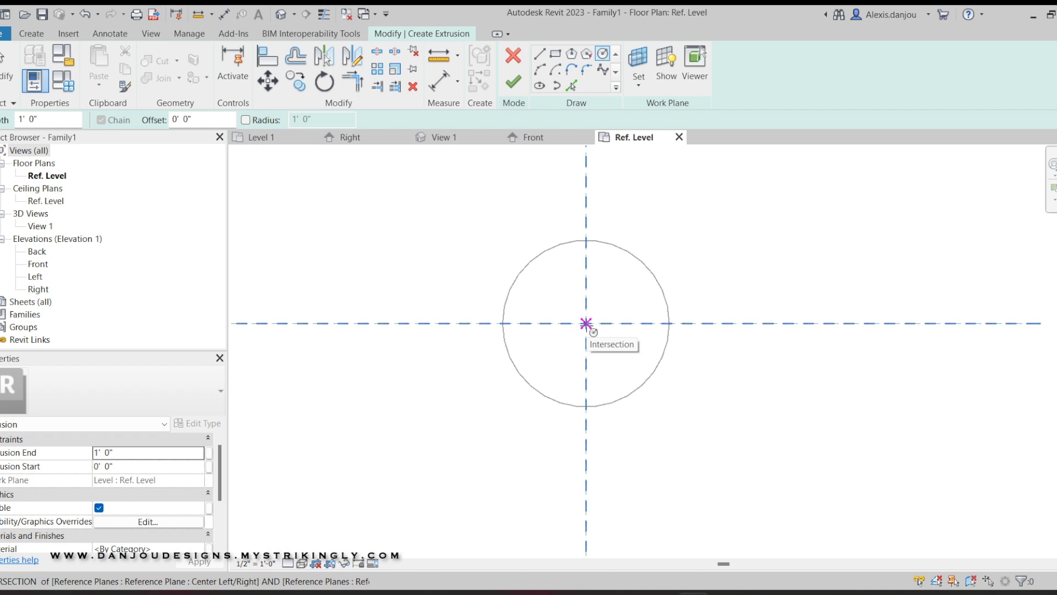
scroll(587, 324, "down", 2)
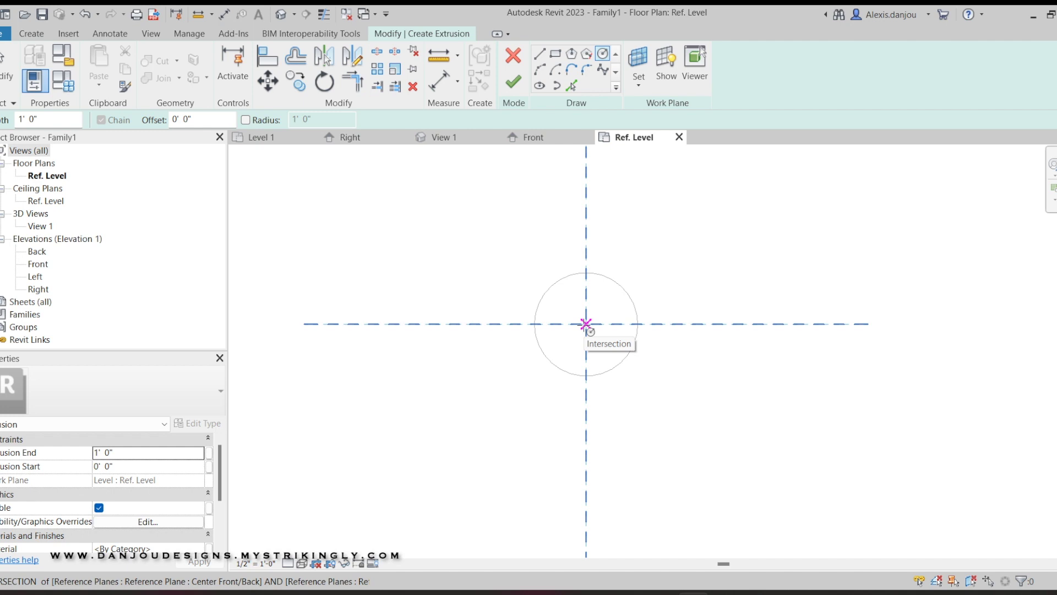
left_click(586, 324)
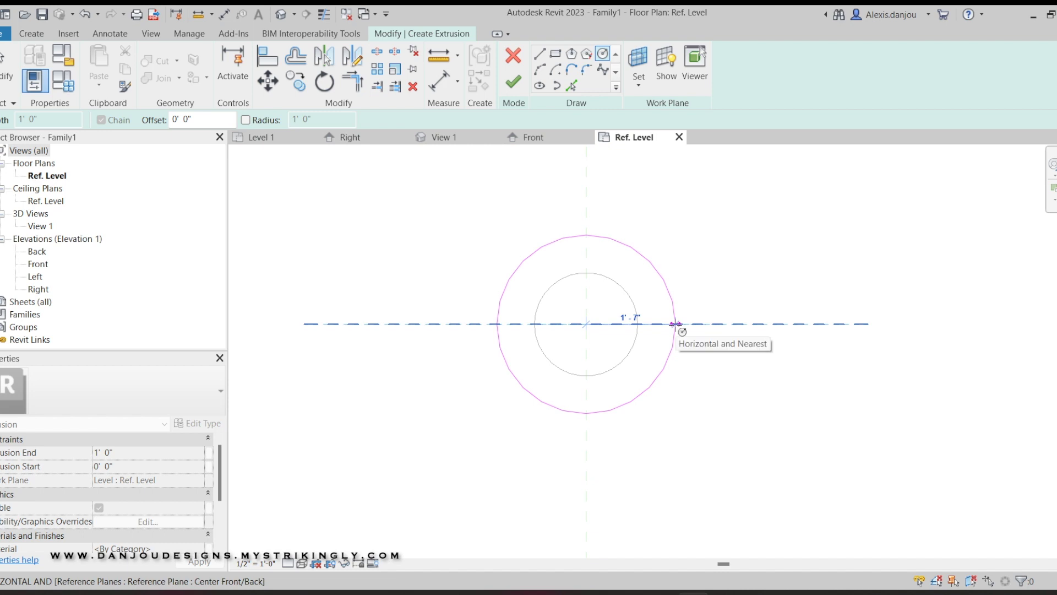
left_click(676, 324)
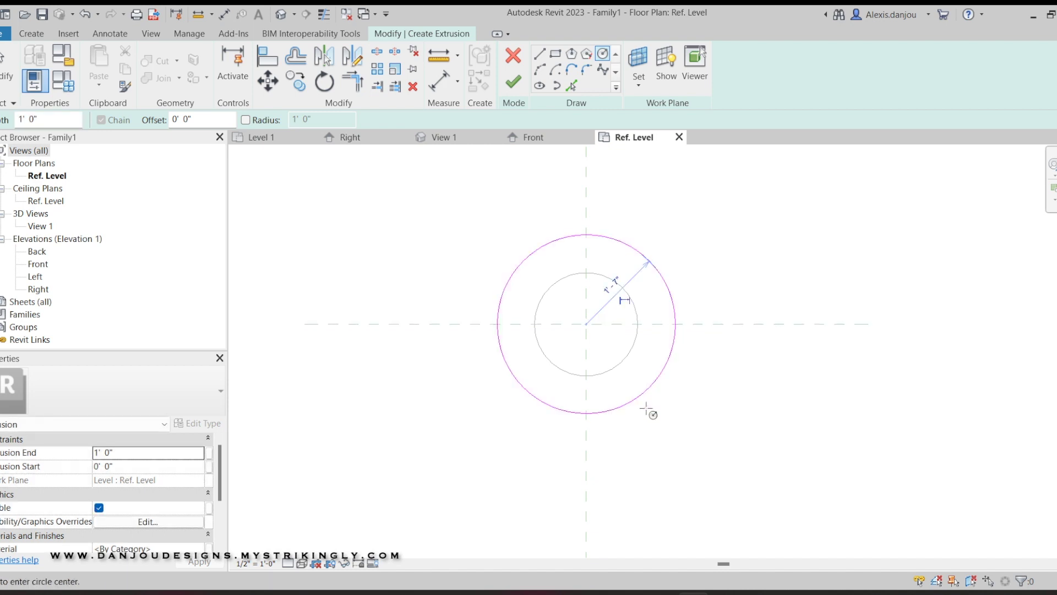
- In the Front elevation, reshape the wider circular extrusion into a slab about 1 7/8" thick resting on the cylinder's top at 2' 0"
key("Escape")
key("Escape")
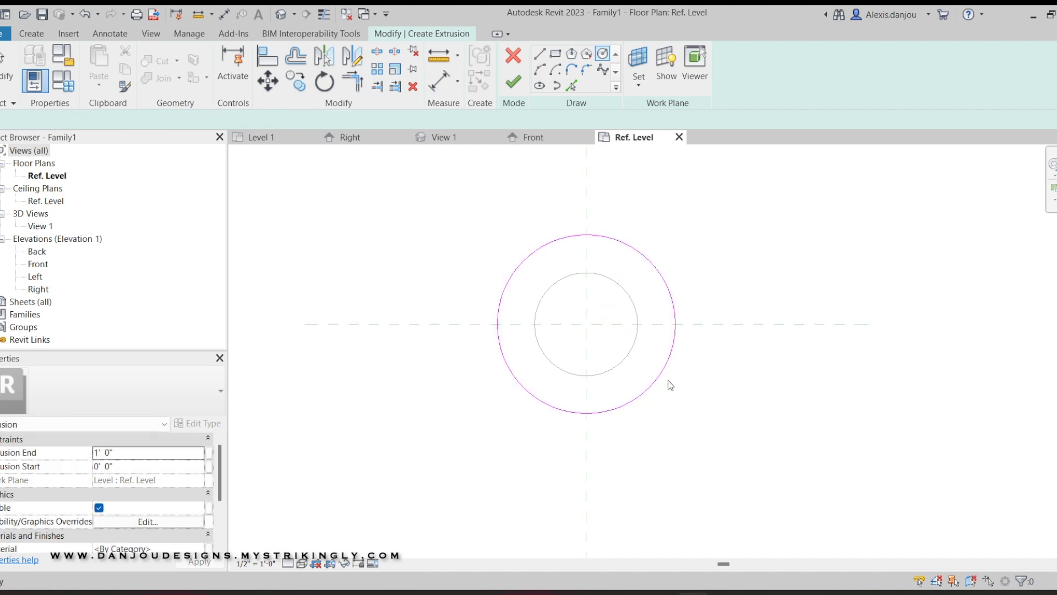
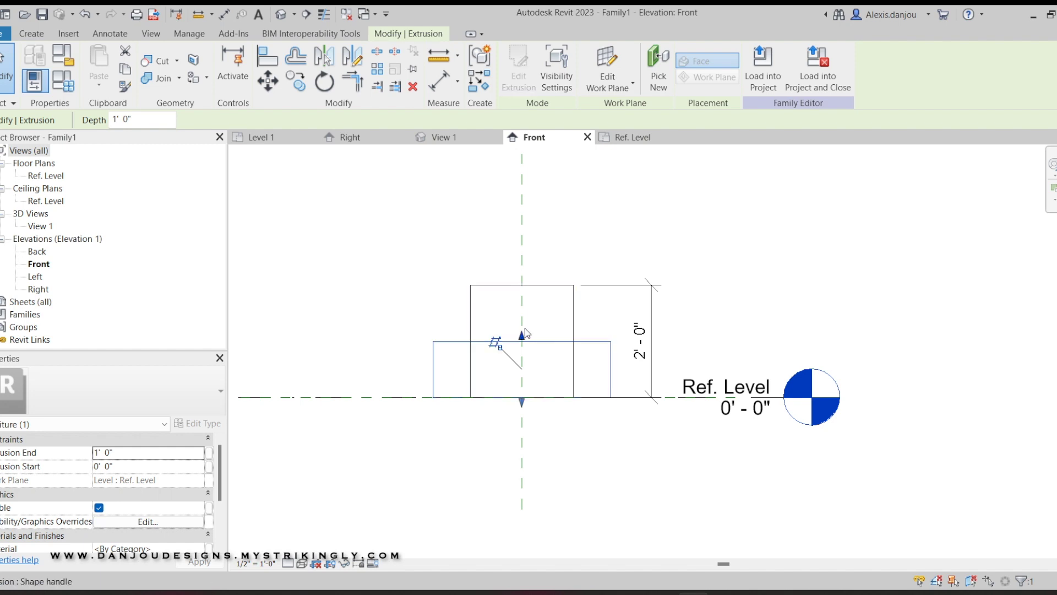
left_click_drag(525, 332, 552, 216)
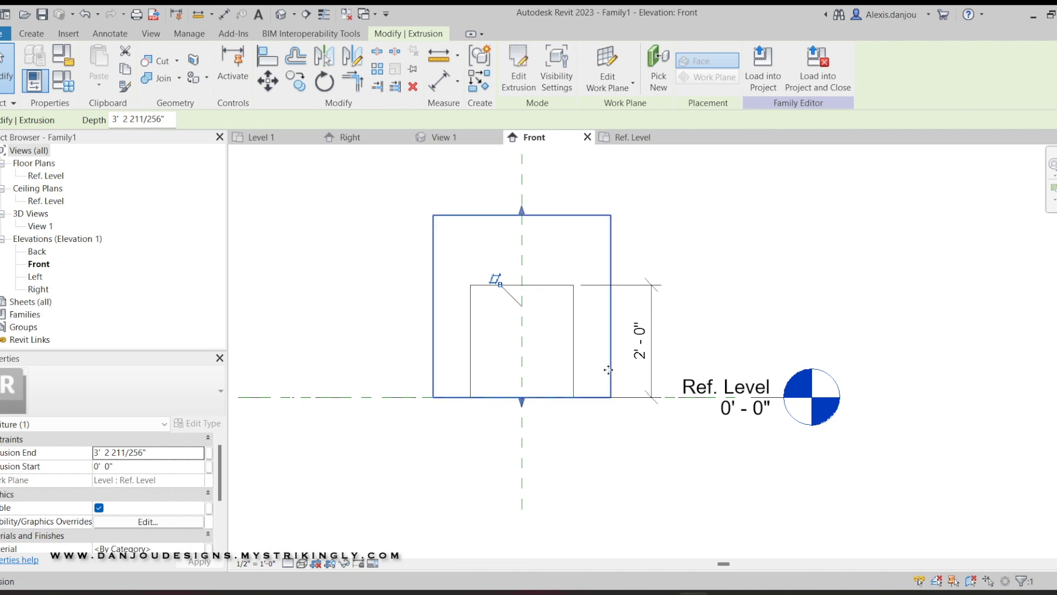
left_click_drag(524, 407, 511, 291)
scroll(511, 292, "up", 2)
scroll(511, 297, "down", 1)
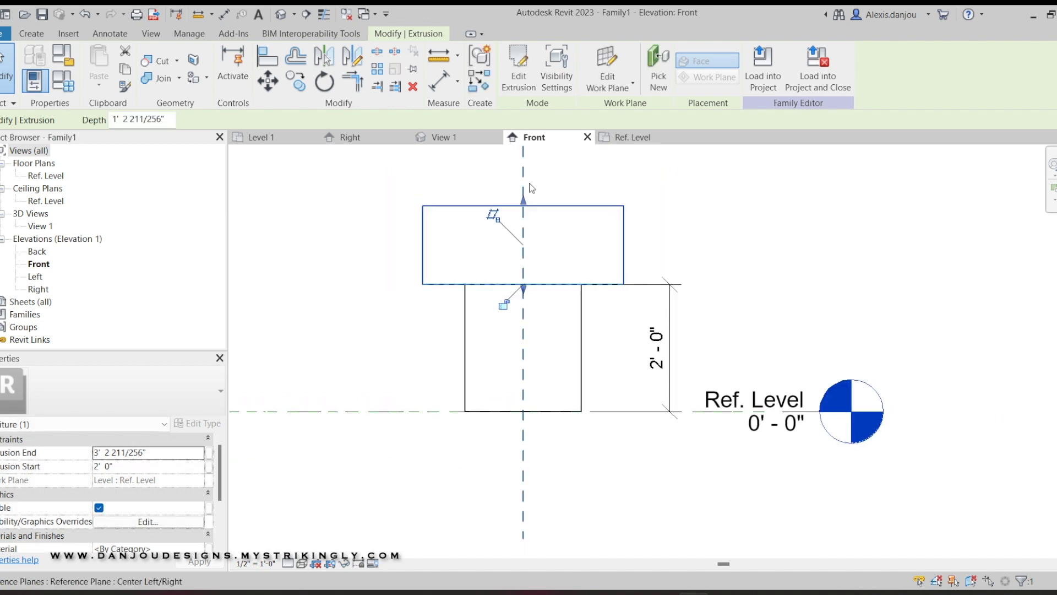
scroll(528, 193, "up", 2)
left_click_drag(522, 208, 538, 345)
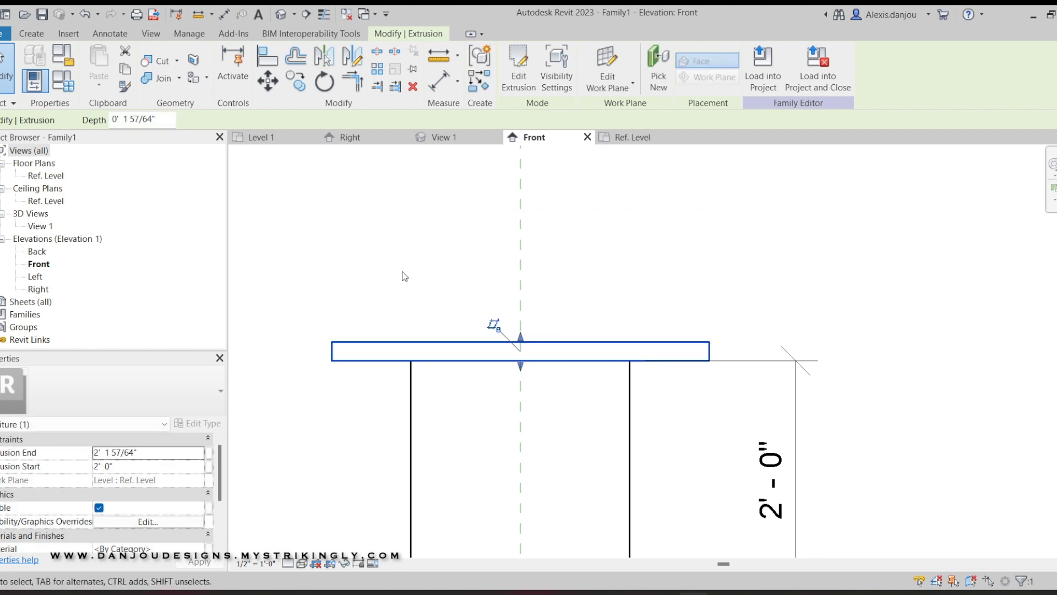
scroll(405, 276, "down", 2)
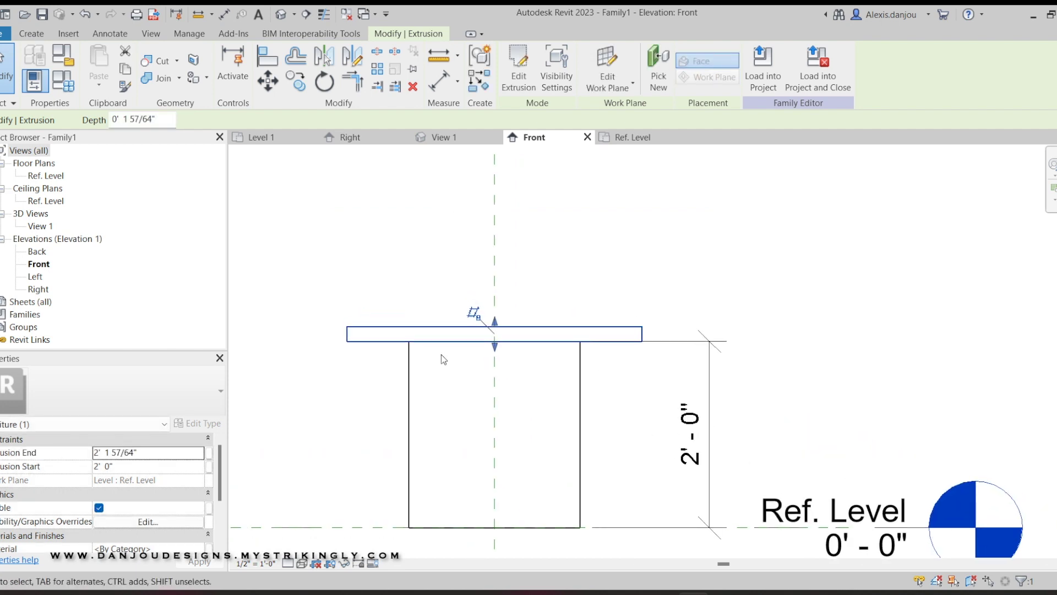
left_click(446, 251)
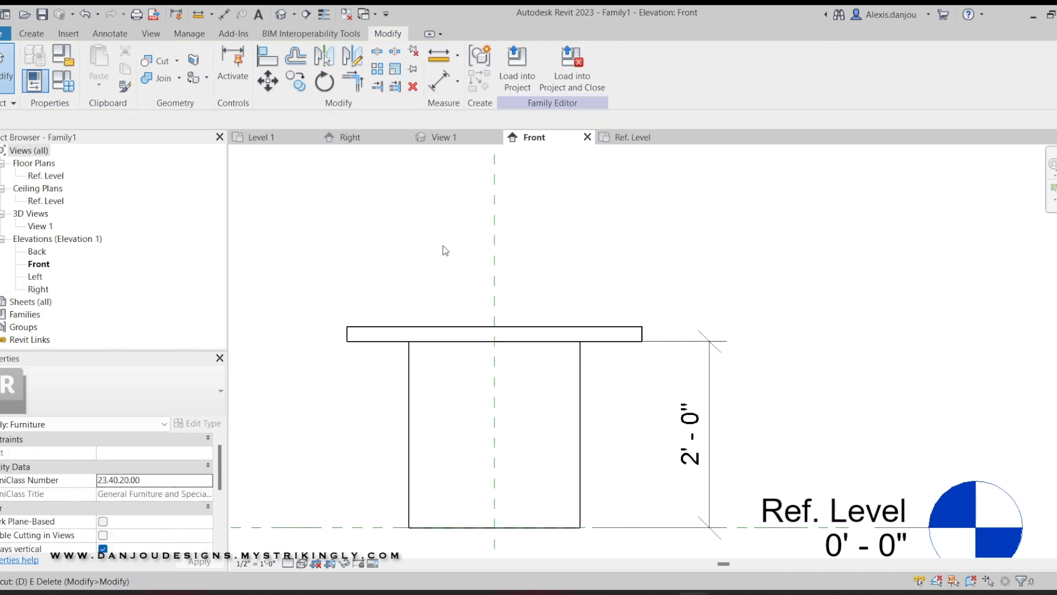
key("d")
key("i")
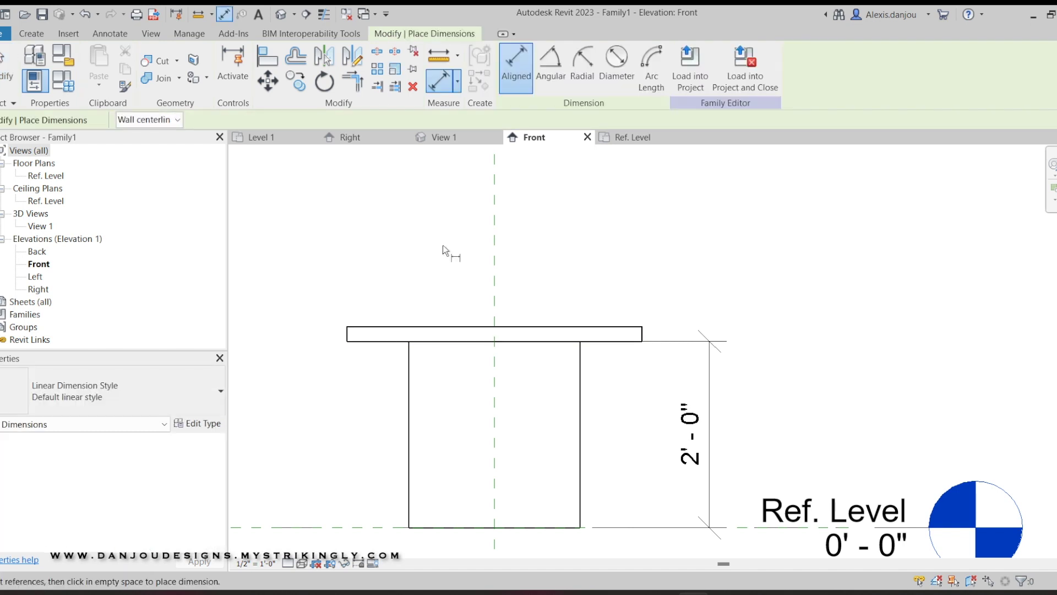
scroll(394, 365, "up", 3)
left_click(365, 287)
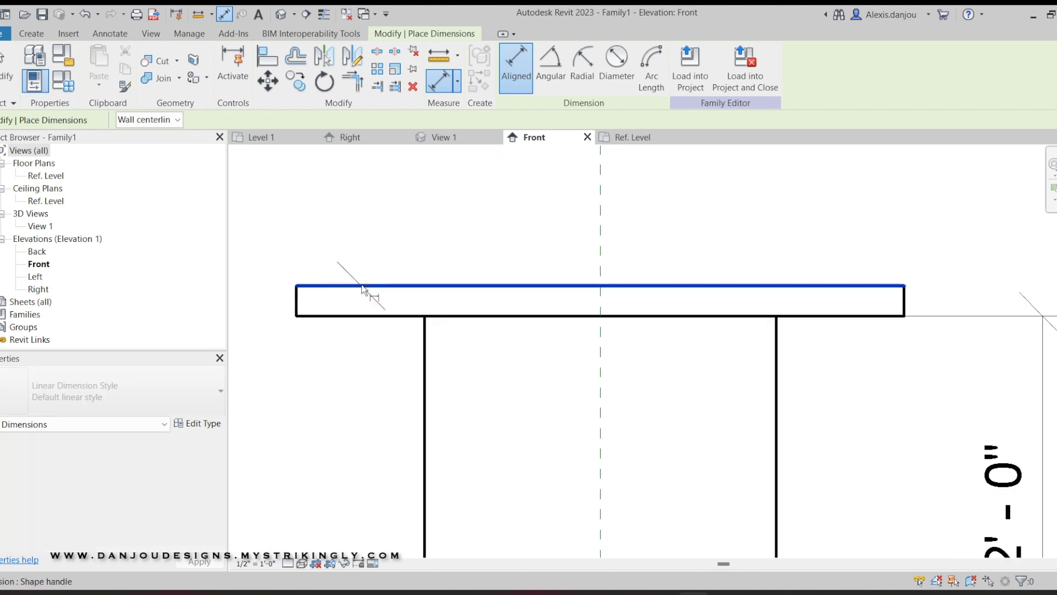
left_click(368, 316)
scroll(368, 317, "down", 3)
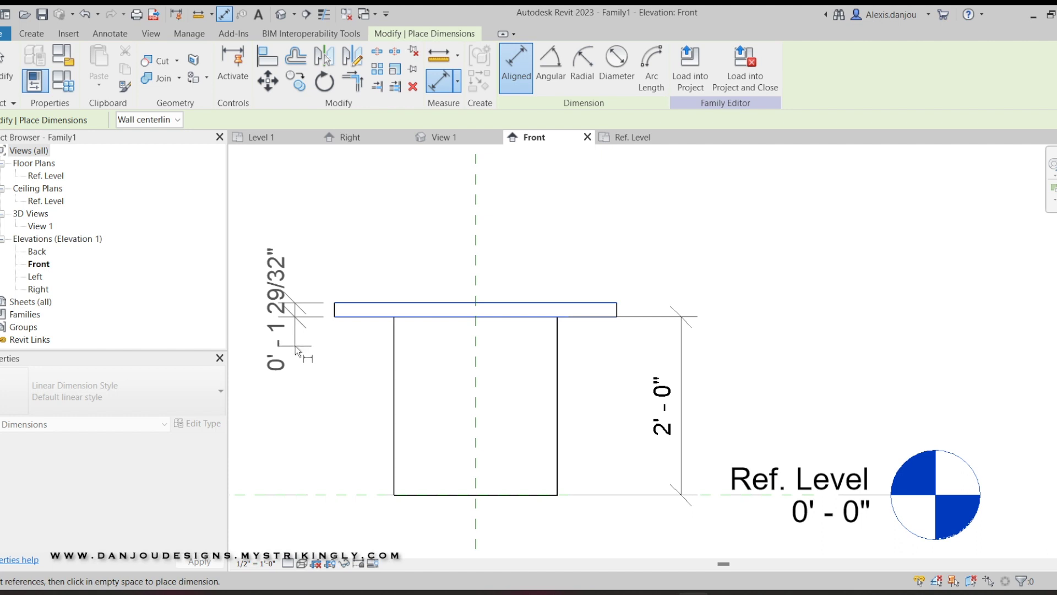
scroll(295, 346, "up", 3)
key("Escape")
key("Escape")
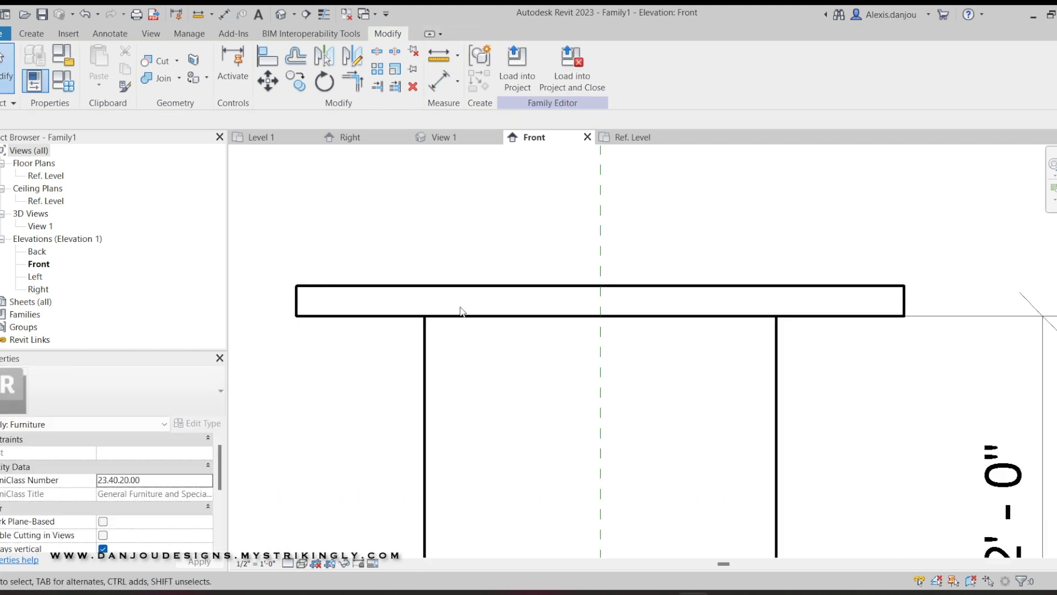
- Delete the 2' - 0" height dimension beside the cylinder in the Front elevation
scroll(461, 312, "down", 5)
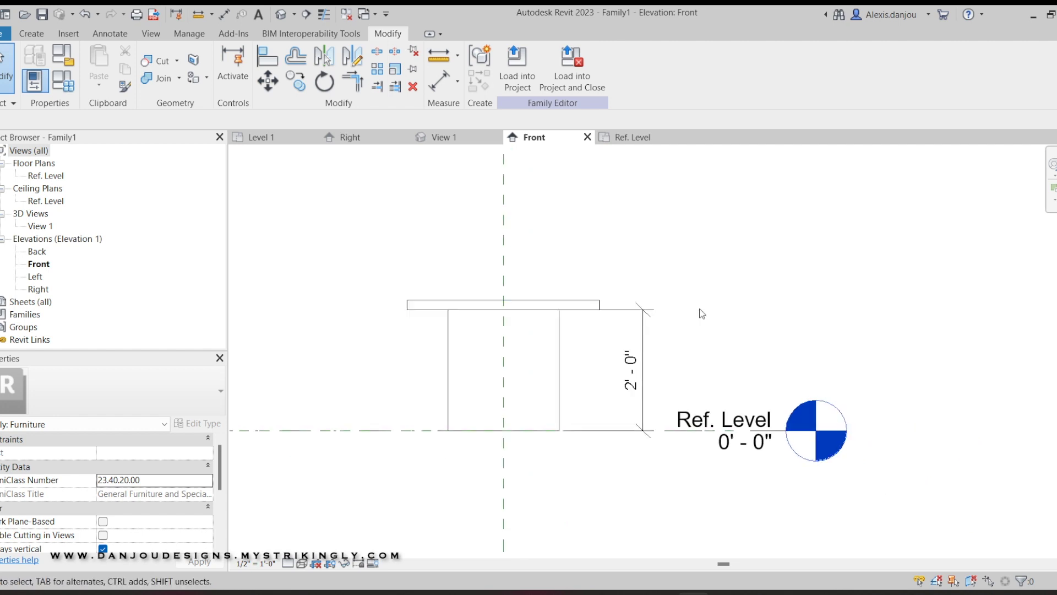
left_click(645, 334)
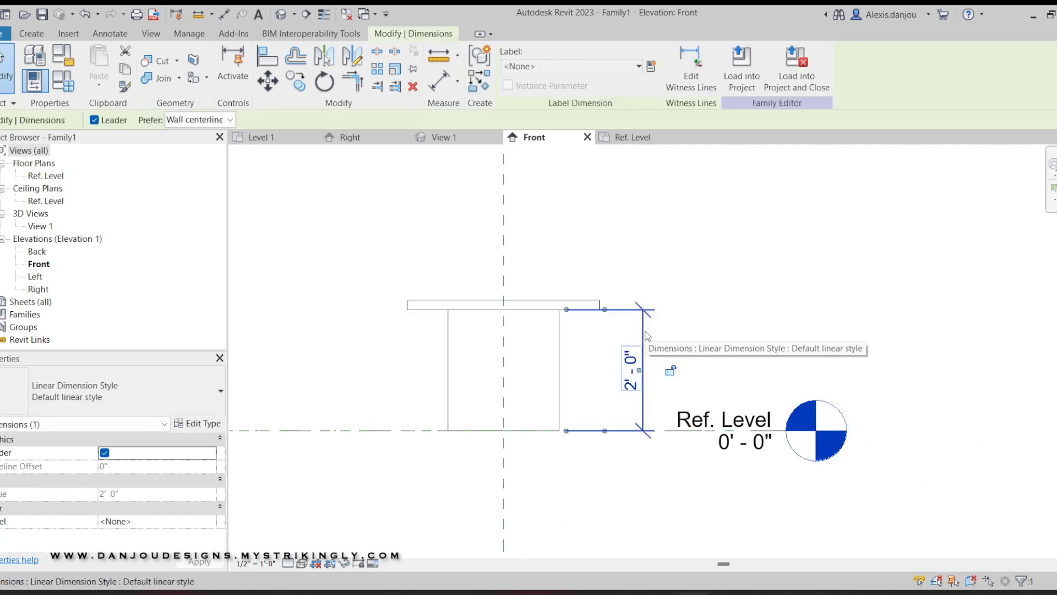
key("Delete")
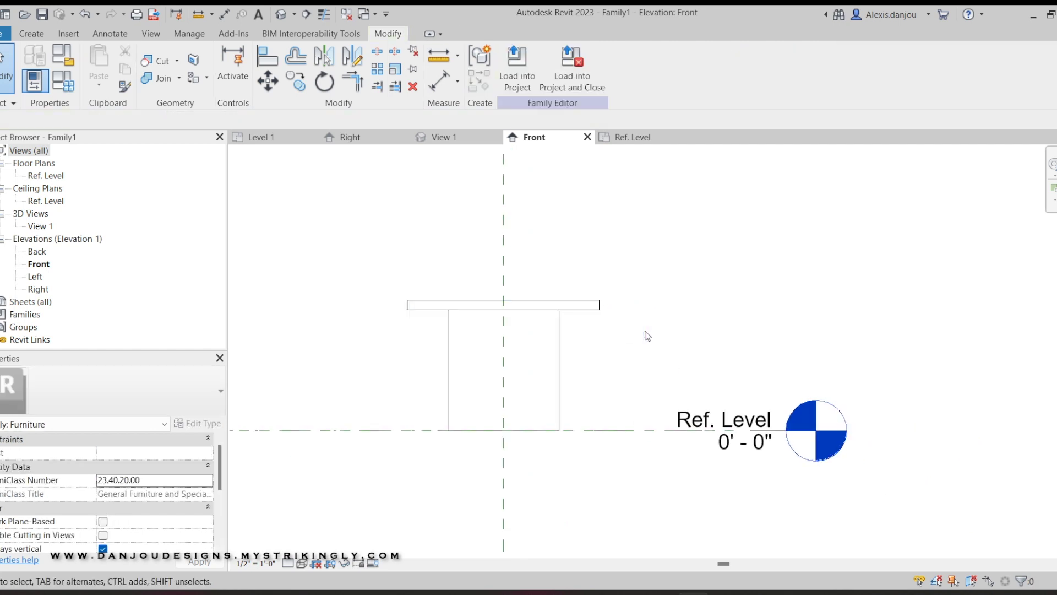
- Examine the table's shape in the View 1 3D view and the Right elevation, ending on the 3D view's back-left corner angle
left_click(455, 136)
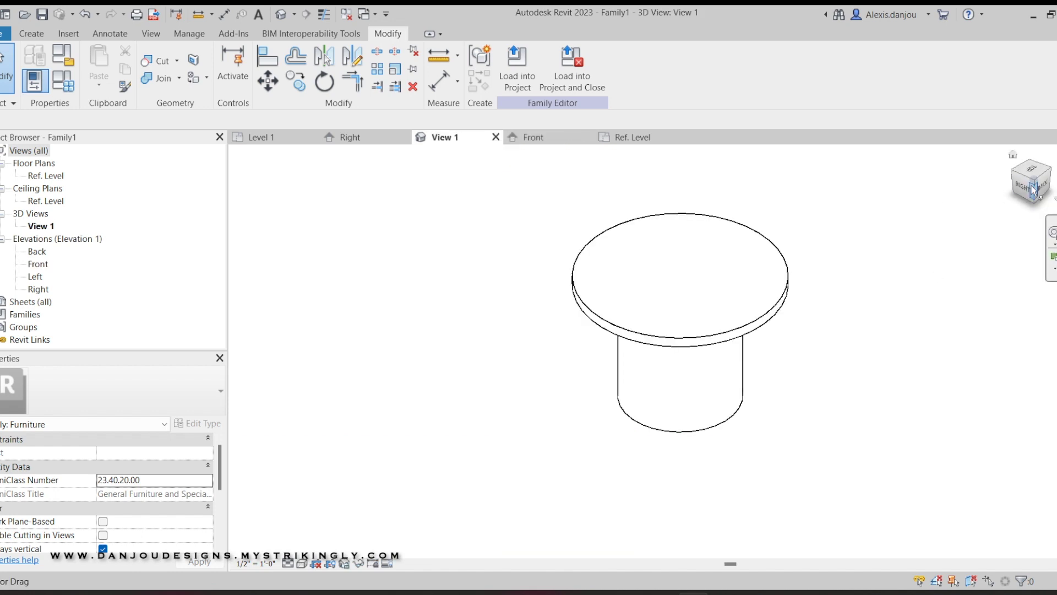
mouse_move(1031, 188)
left_mouse_down()
mouse_move(977, 176)
mouse_move(791, 179)
mouse_move(687, 160)
mouse_move(765, 160)
left_mouse_up()
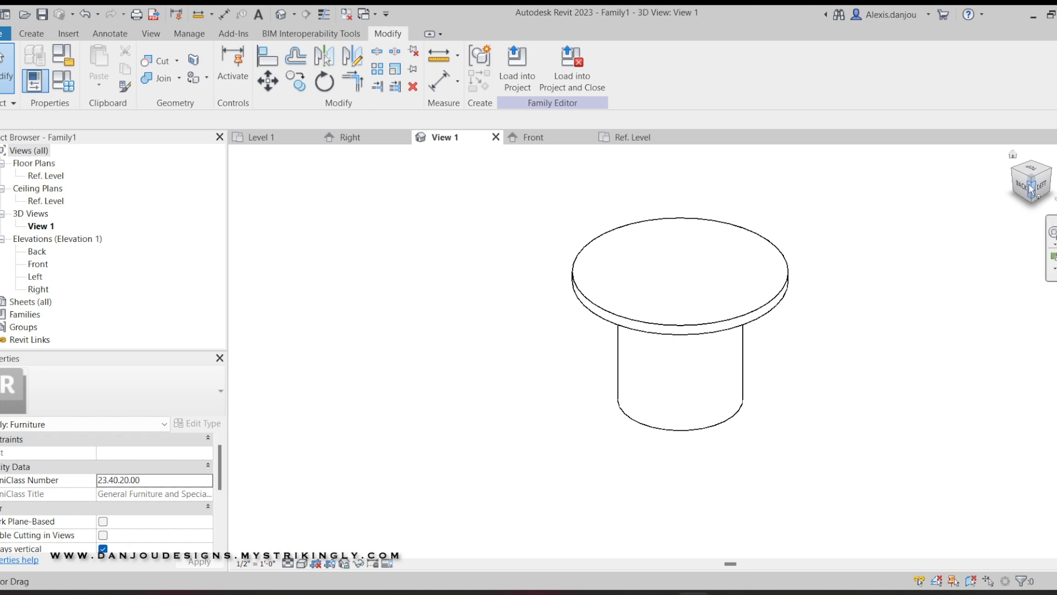
left_click(372, 140)
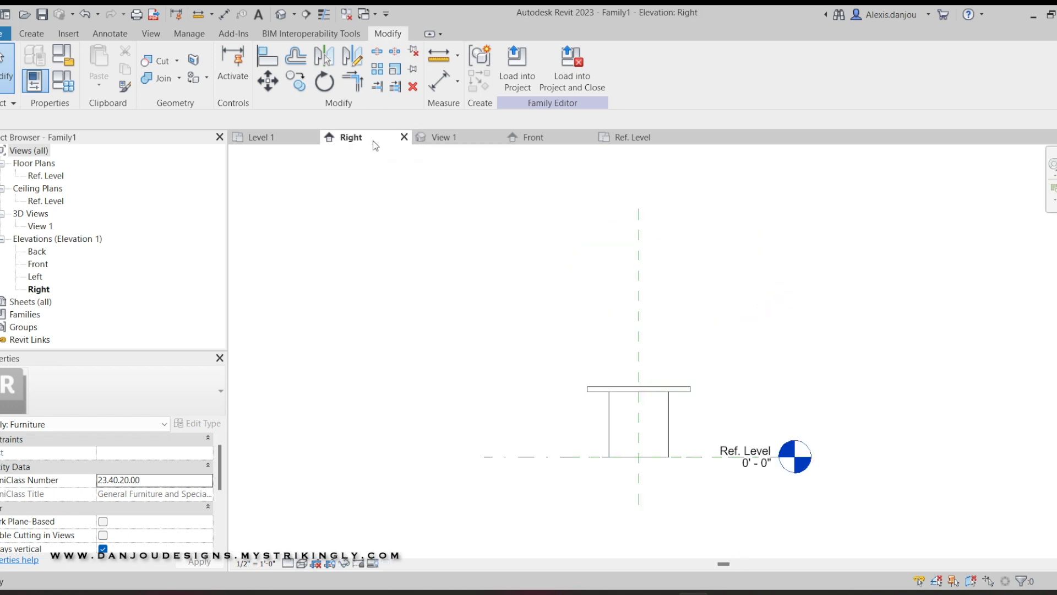
scroll(689, 439, "down", 2)
scroll(689, 441, "up", 3)
scroll(688, 441, "down", 3)
scroll(688, 444, "up", 1)
scroll(689, 443, "up", 1)
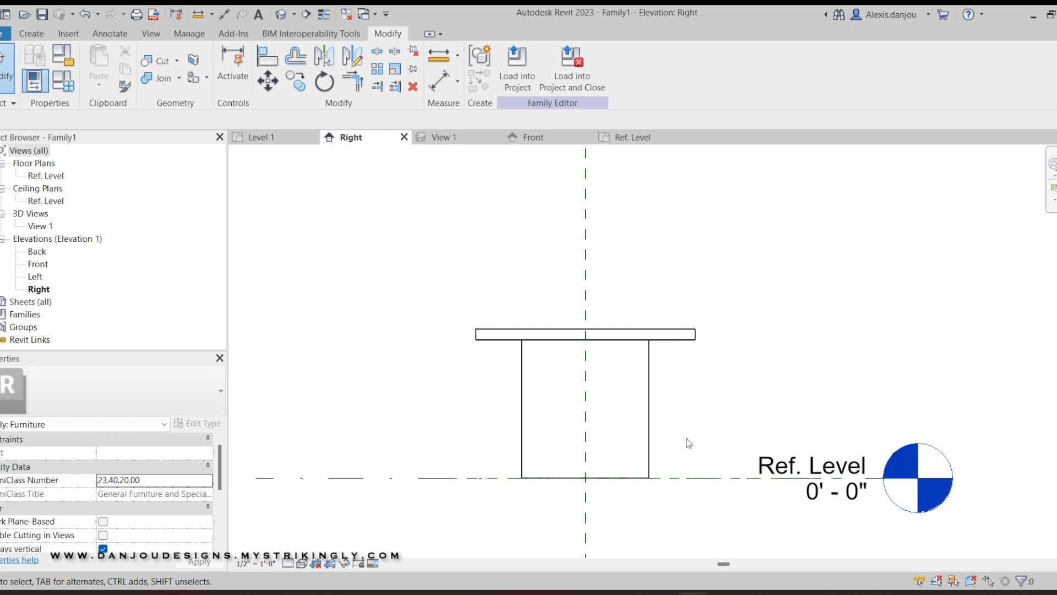
left_click(444, 139)
left_click(1041, 185)
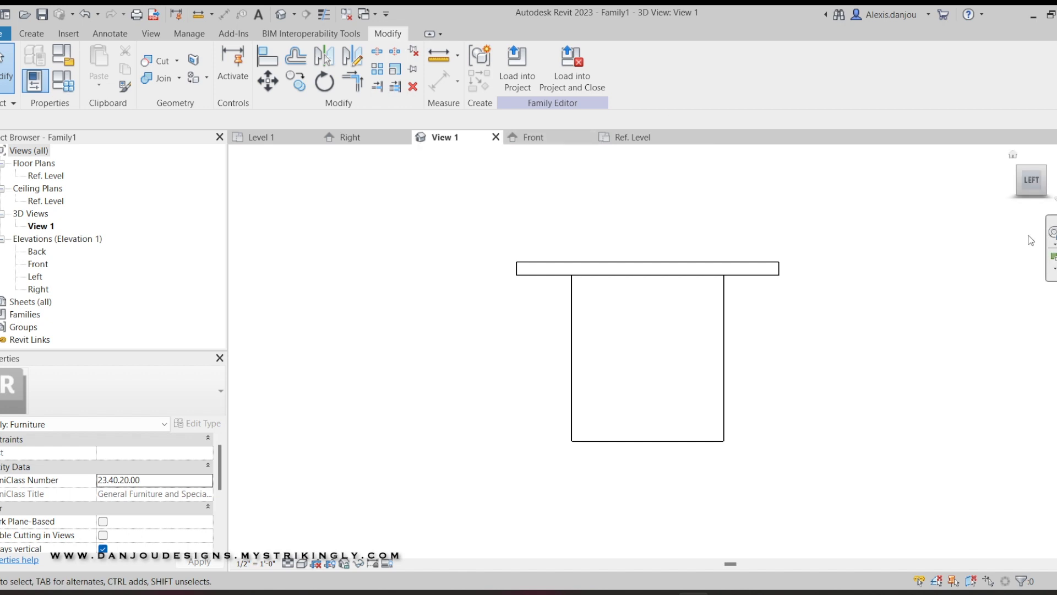
left_click(1017, 172)
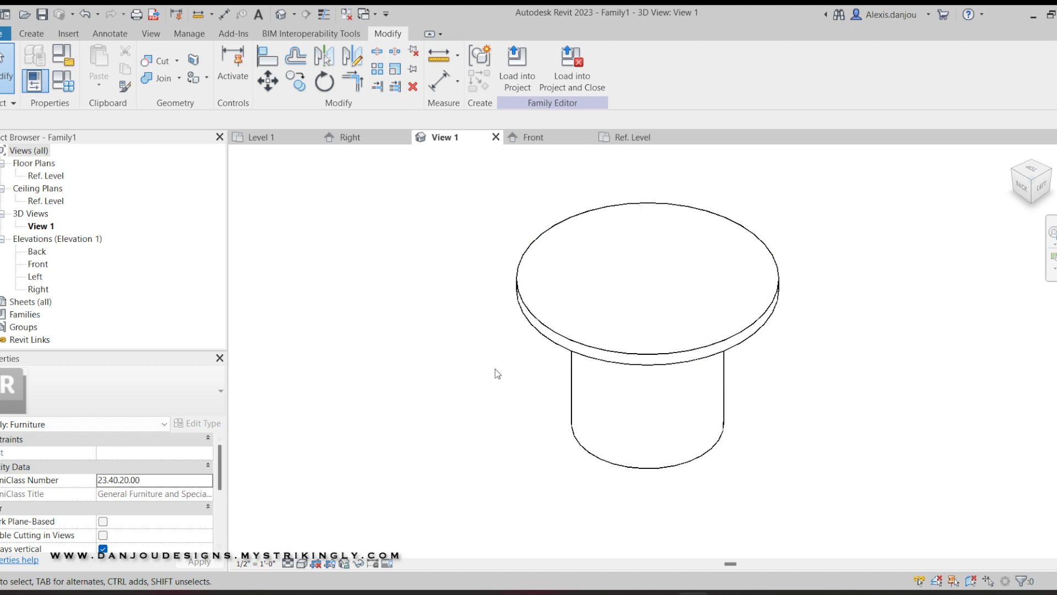
- For the tabletop extrusion's material, search the Material Browser for "mah" and add the textured Mahogany wood from the library to the document materials
left_click(539, 330)
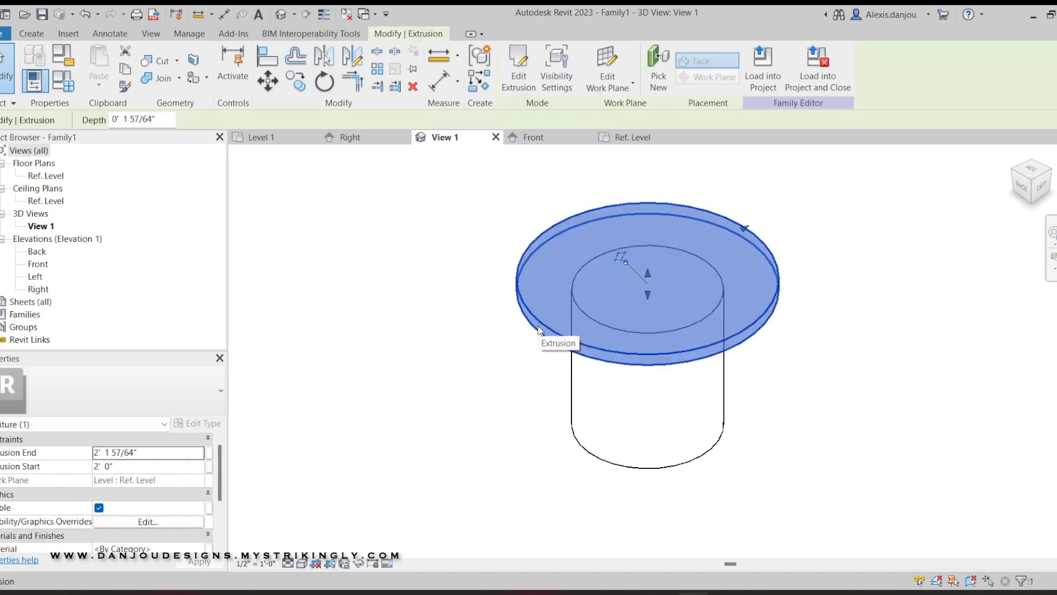
left_click_drag(216, 480, 223, 509)
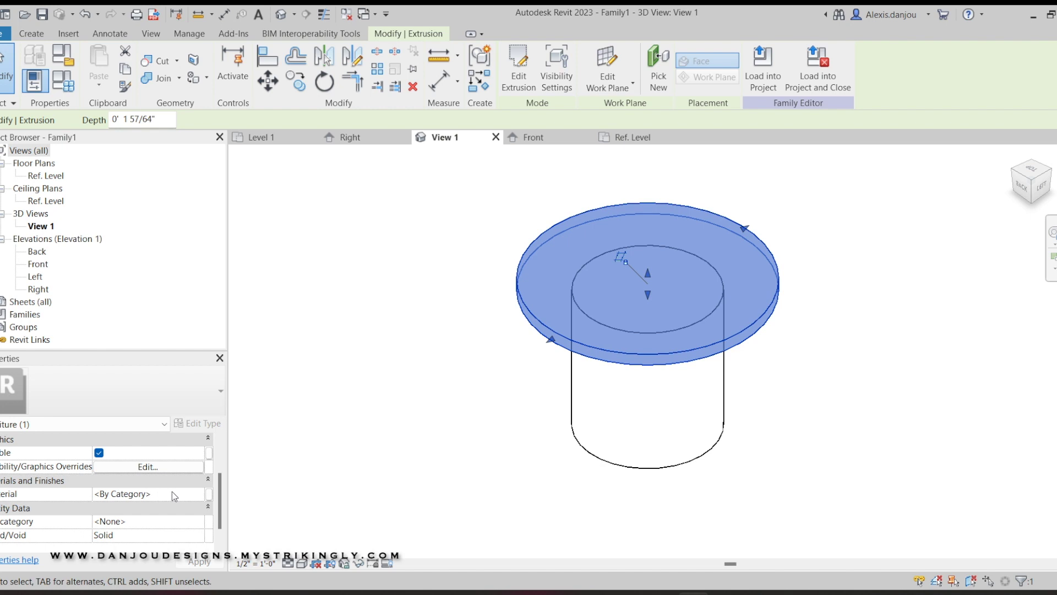
left_click(200, 495)
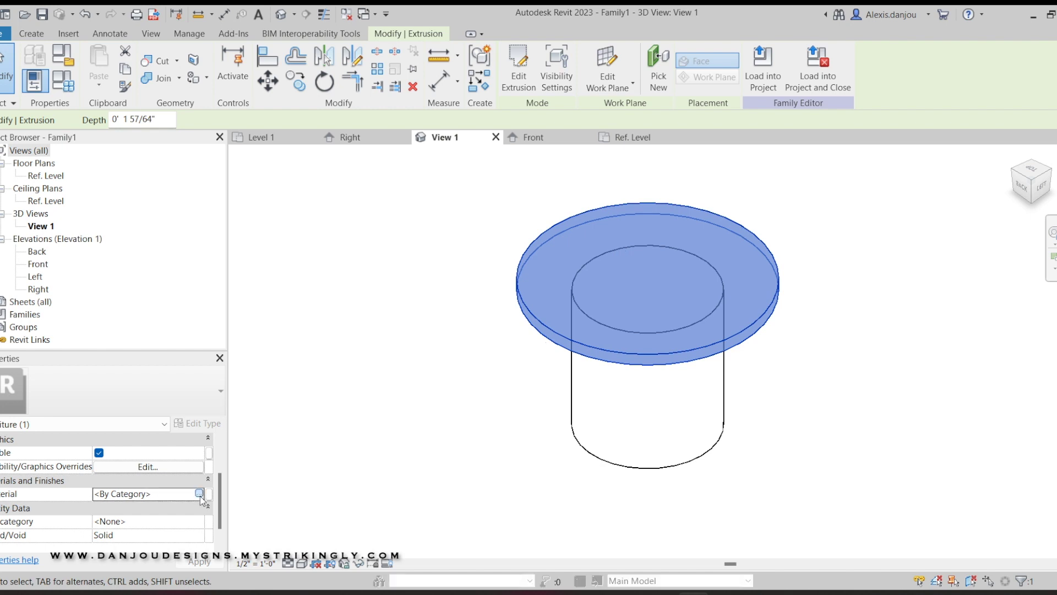
left_click(199, 494)
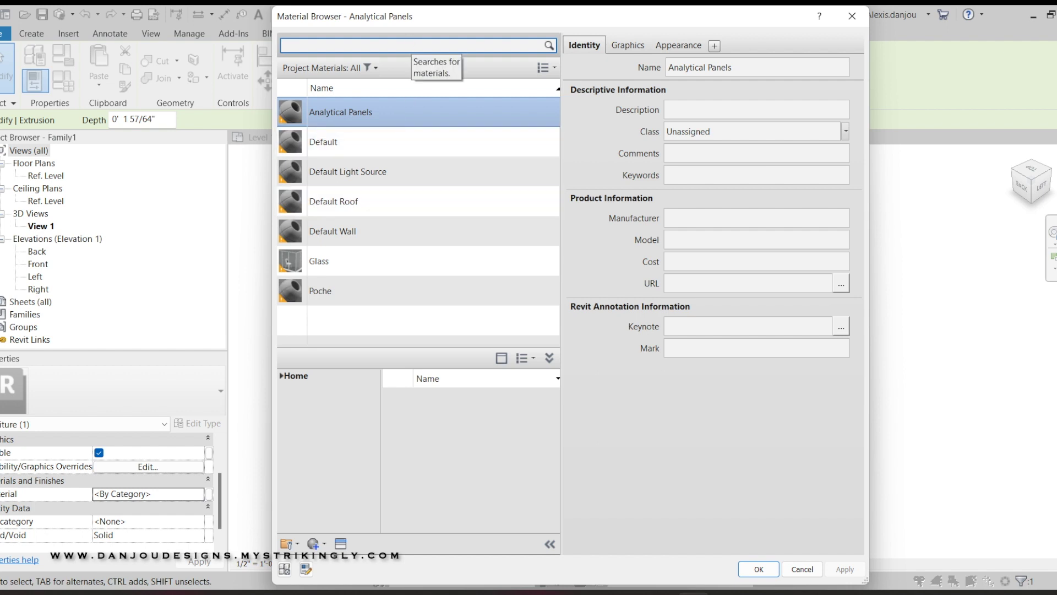
key("BackSpace")
type("ah")
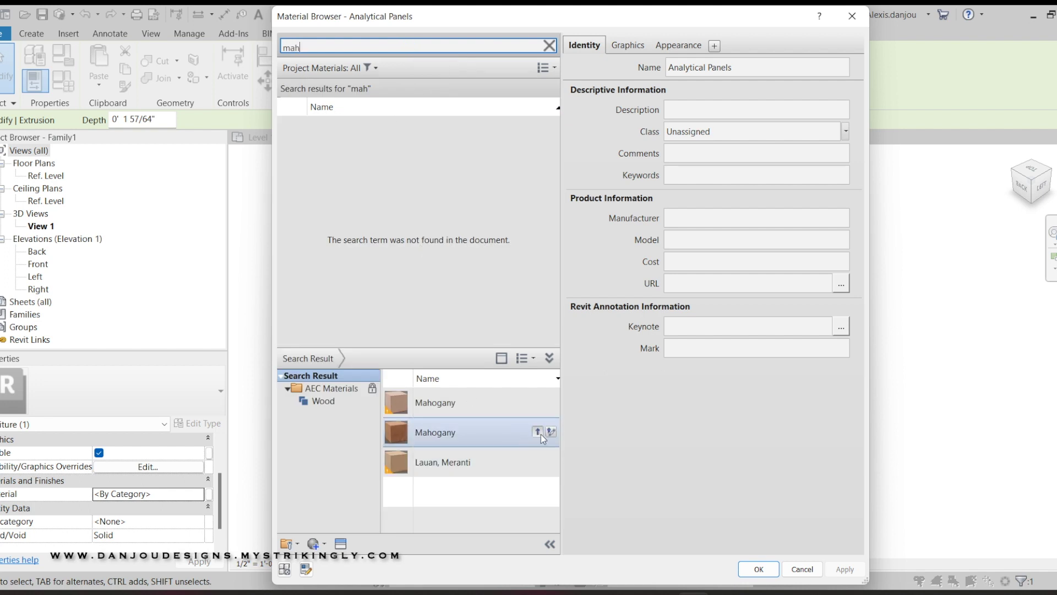
left_click(522, 439)
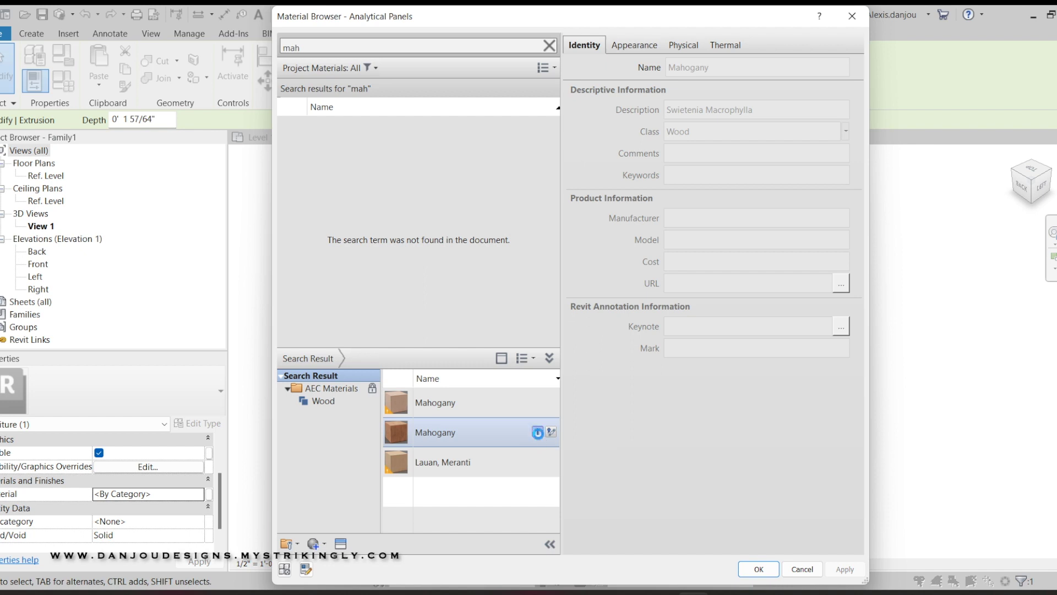
left_click(537, 433)
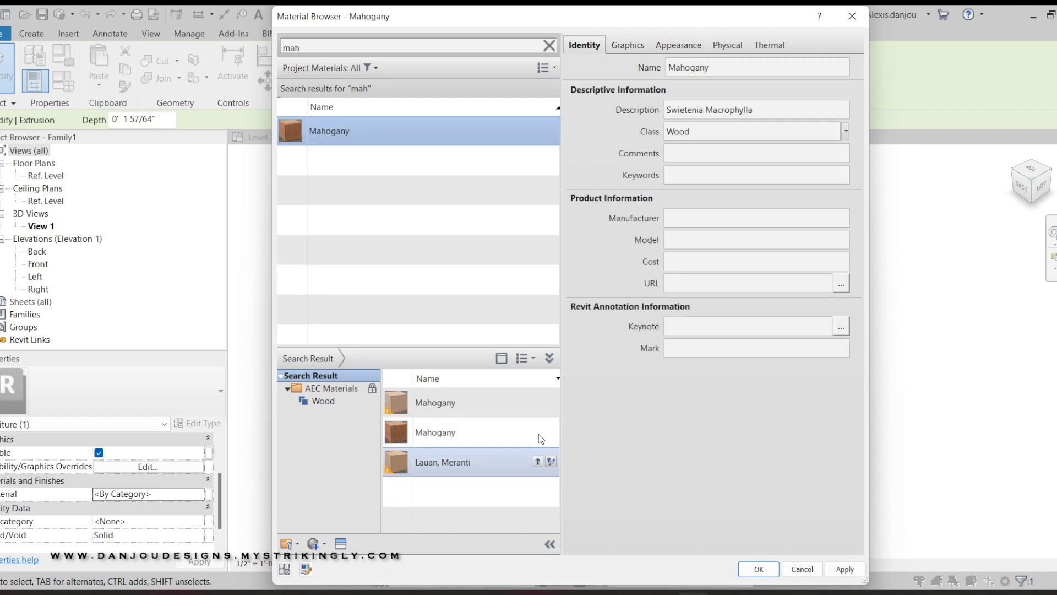
- Enable Use Render Appearance for Mahogany's shading, review its appearance settings, and assign the material to the tabletop
left_click(639, 45)
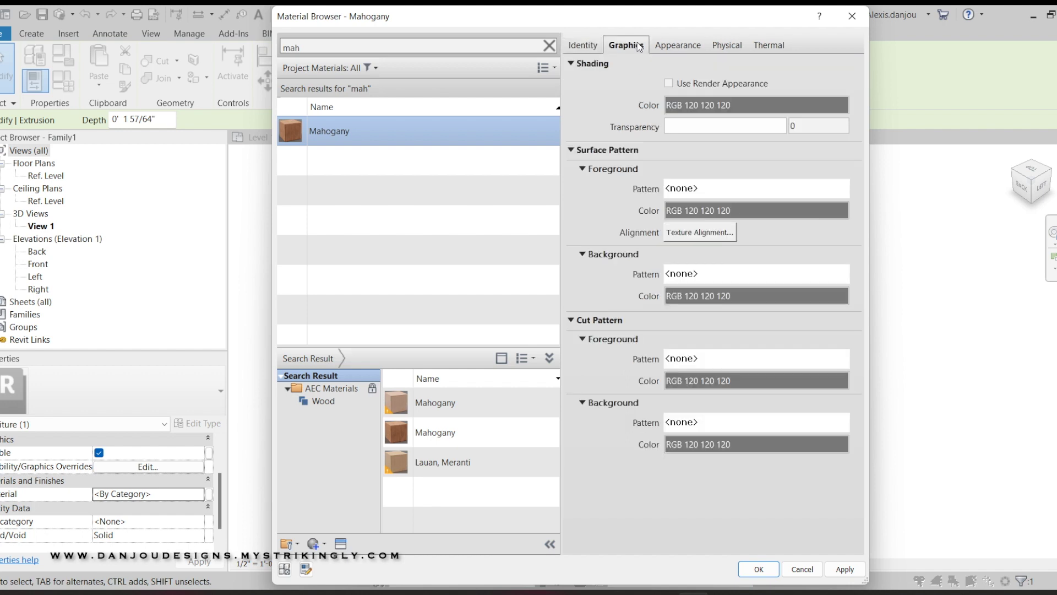
left_click(670, 84)
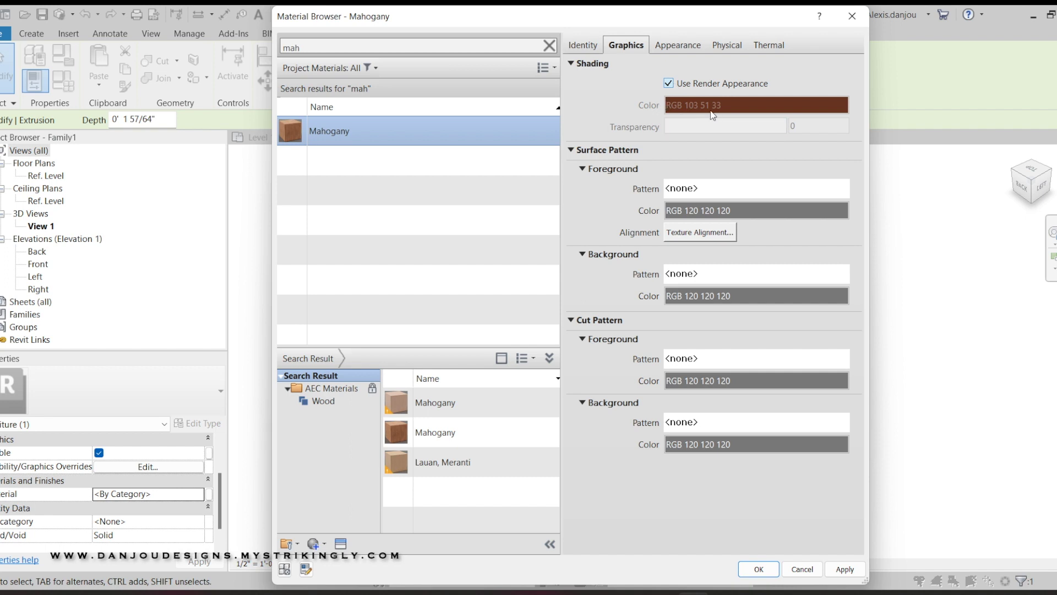
left_click(689, 46)
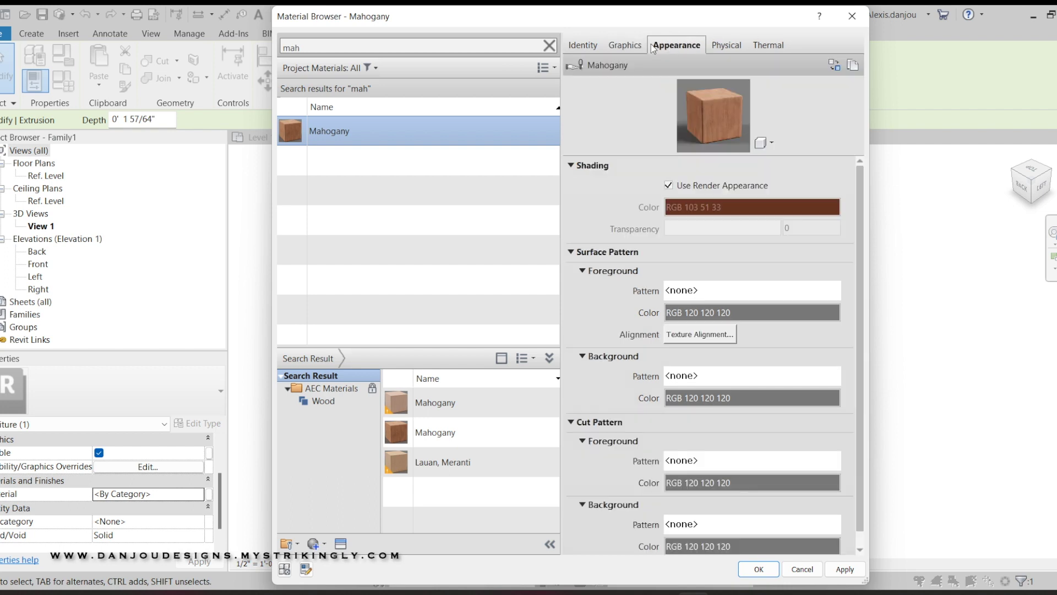
left_click(640, 46)
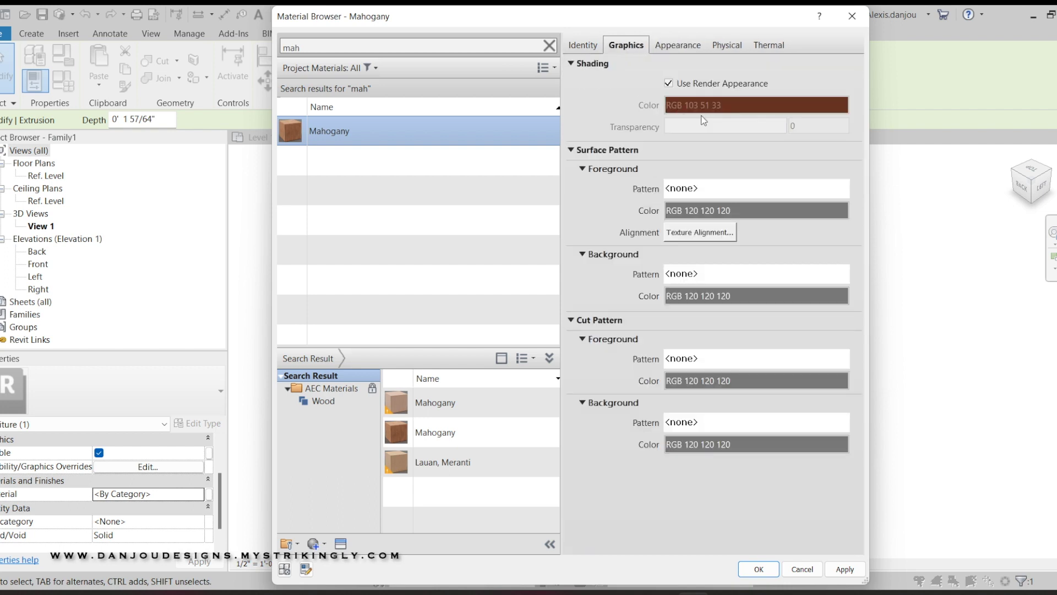
left_click(680, 49)
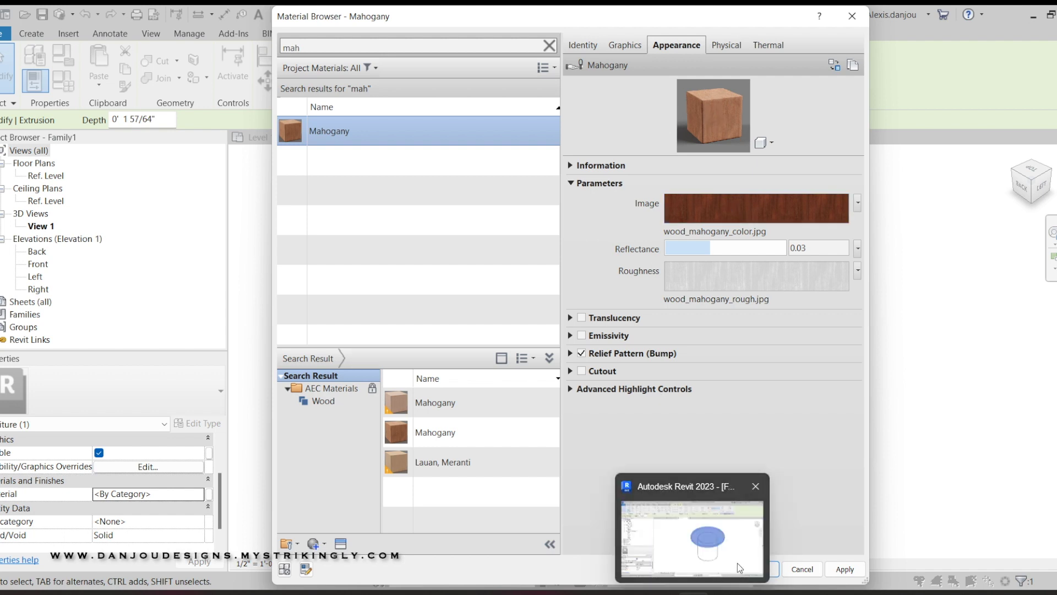
left_click(851, 570)
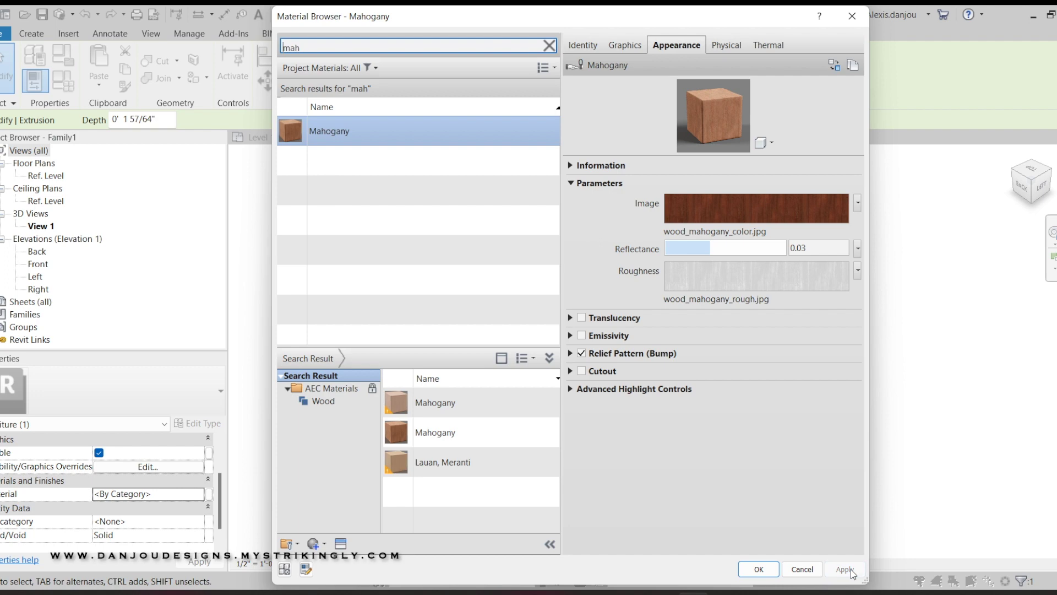
left_click(759, 569)
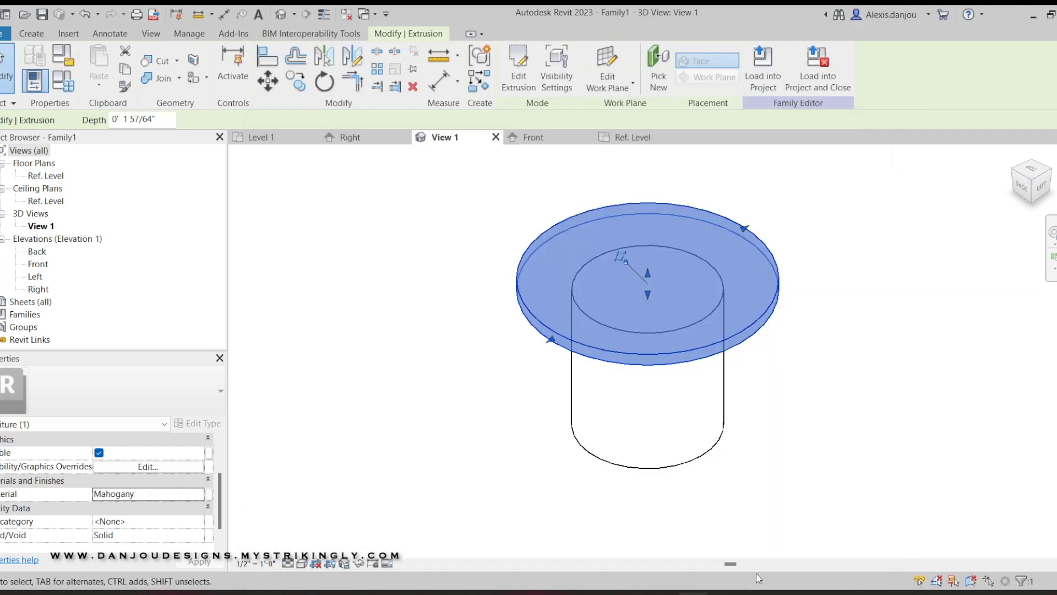
left_click(651, 520)
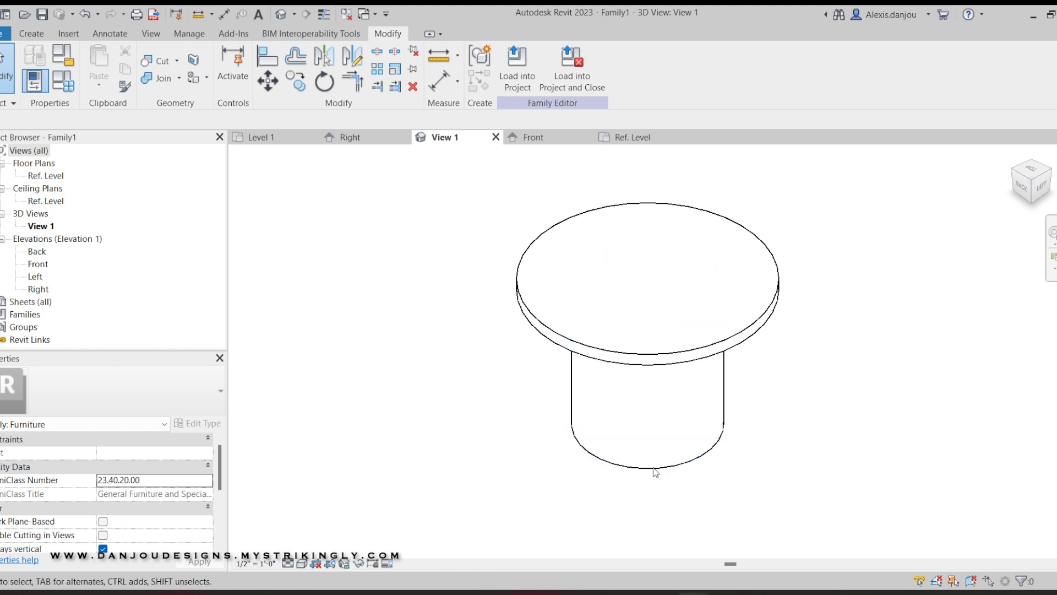
- For the cylindrical base's material, search the Material Browser for "wood" and add the library's Wood Planks and Walnut to the document materials
left_click(655, 472)
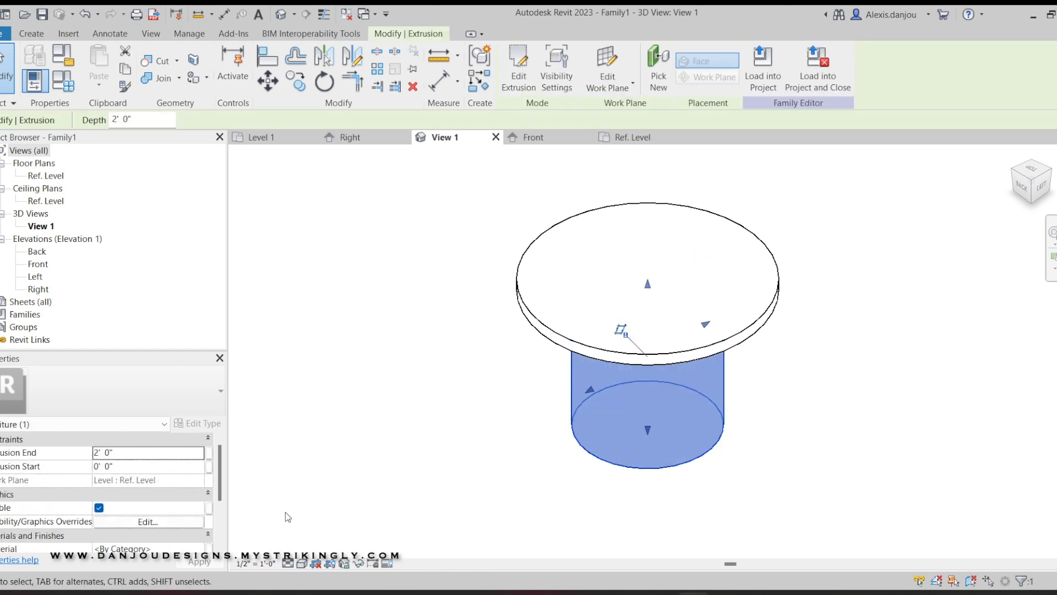
left_click_drag(221, 492, 222, 527)
left_click(199, 495)
left_click(200, 494)
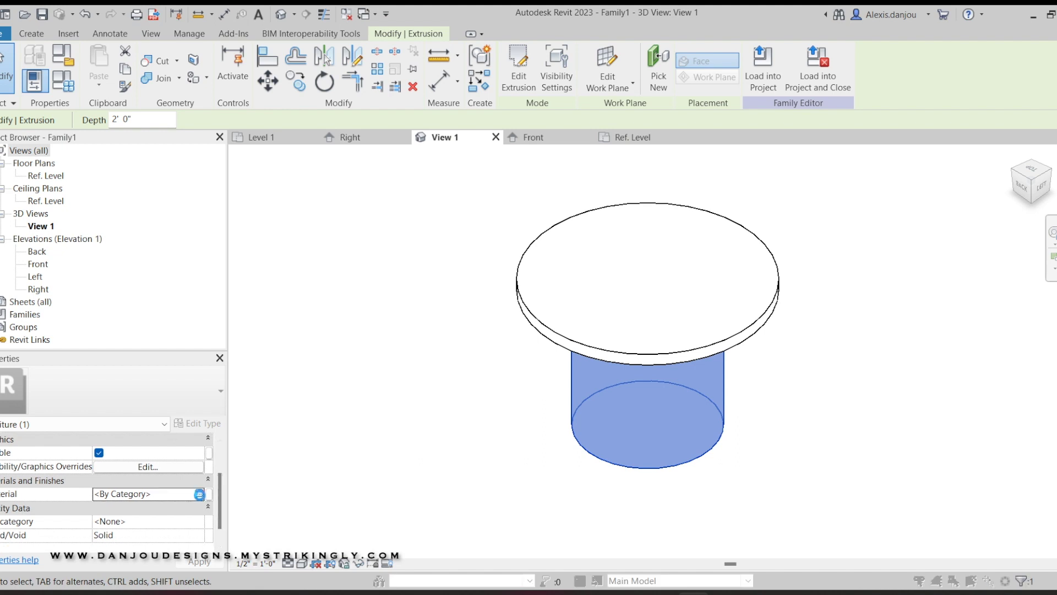
type("wood")
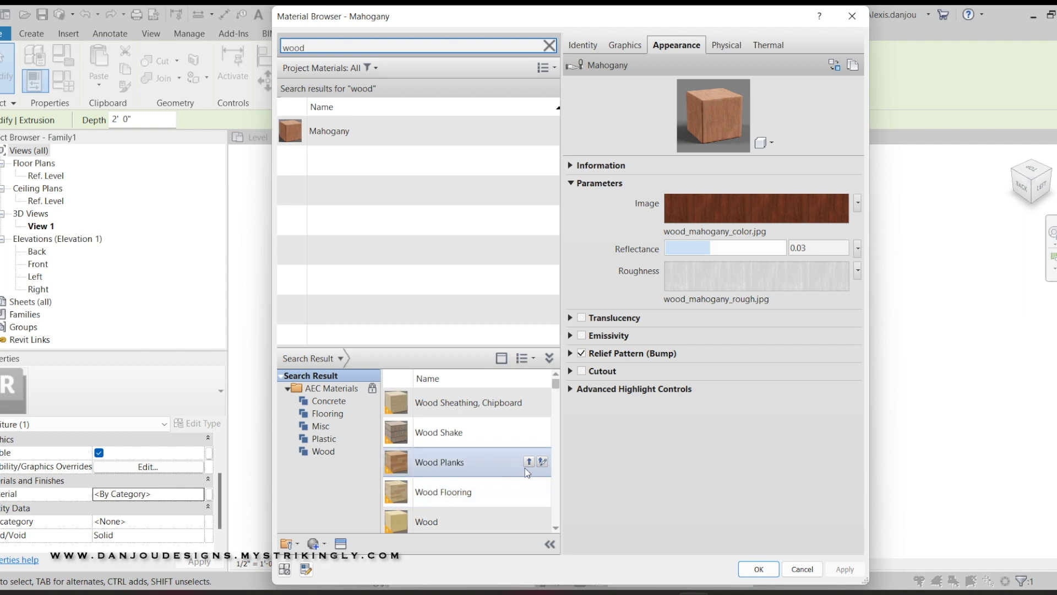
left_click(528, 462)
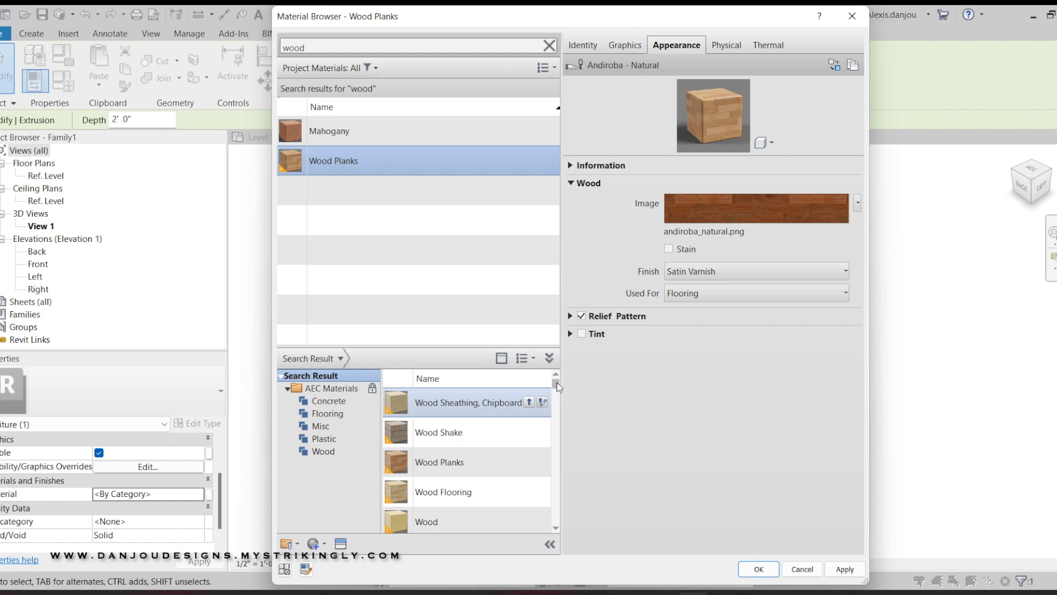
left_click_drag(557, 383, 556, 395)
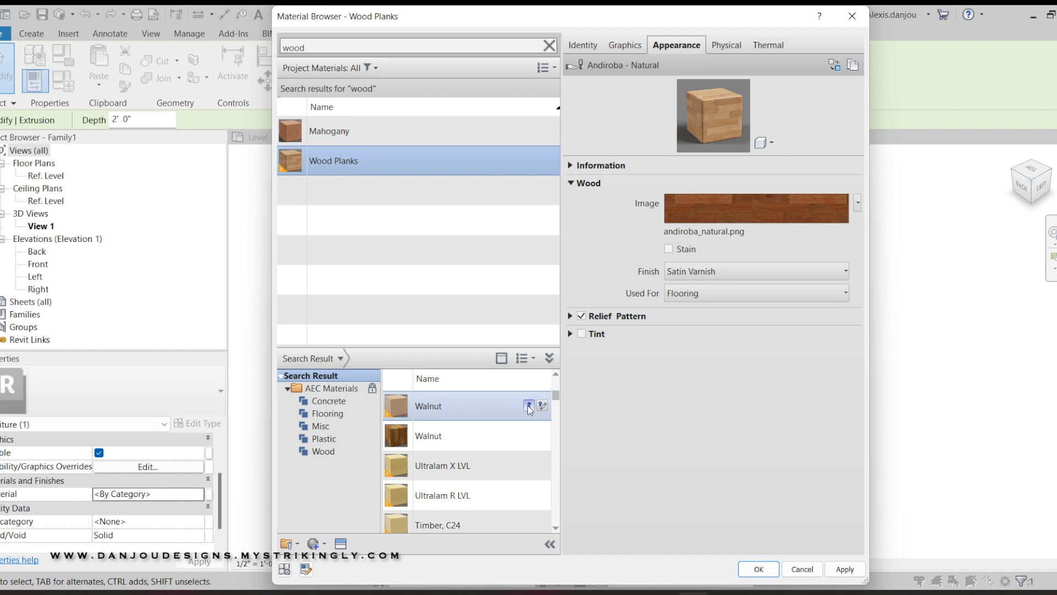
left_click(528, 406)
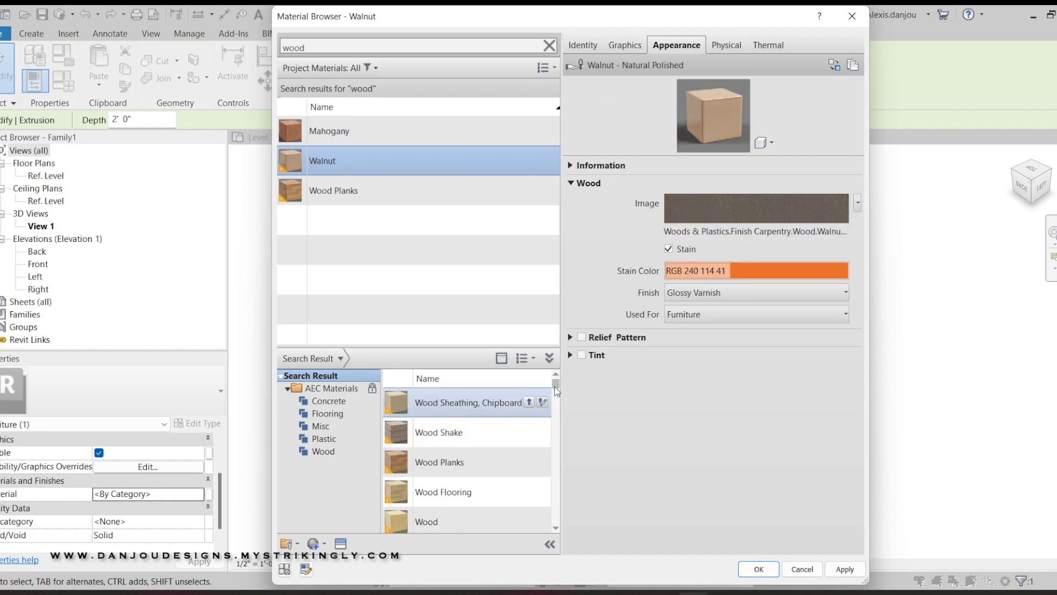
- Enable Use Render Appearance for Walnut's shading and assign the material to the cylindrical base
left_click(638, 47)
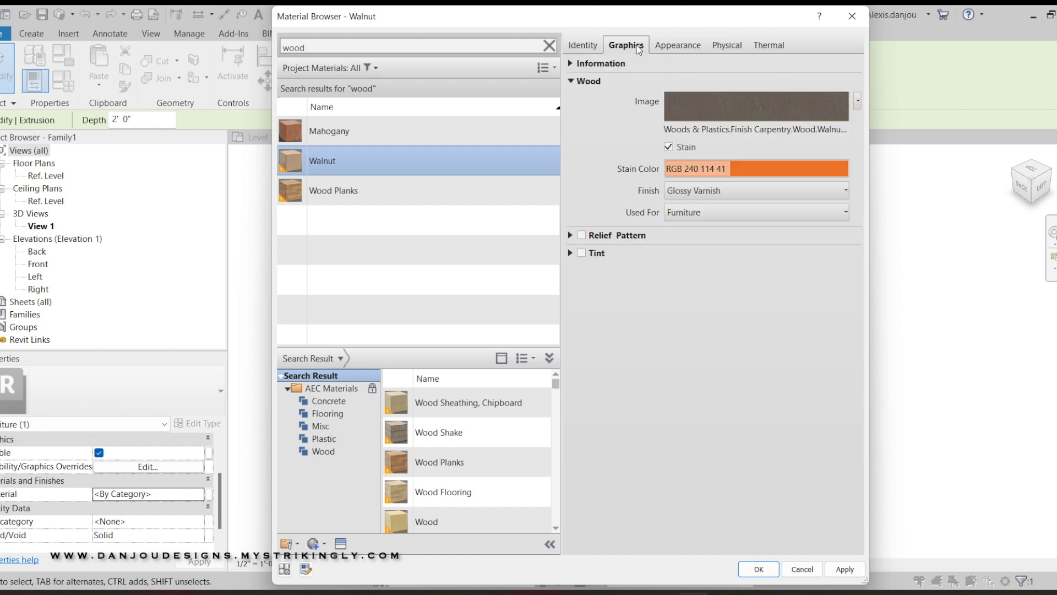
left_click(668, 83)
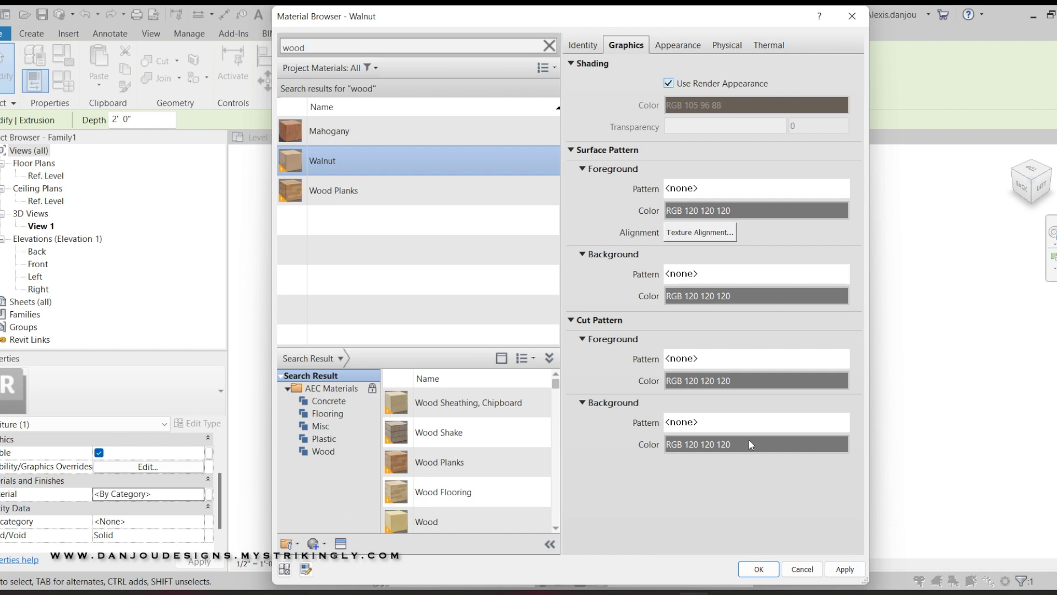
left_click(843, 570)
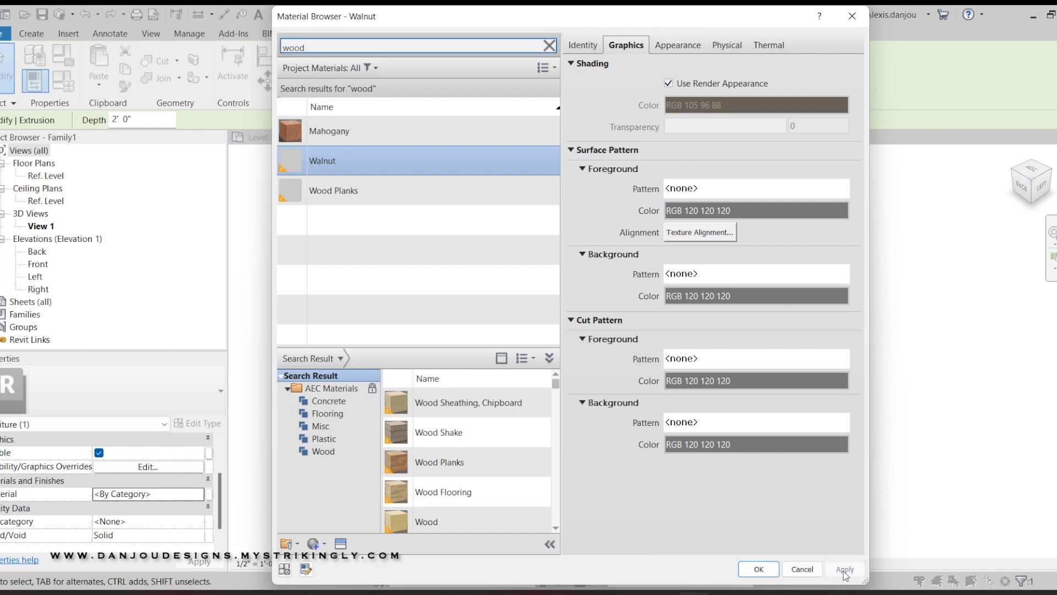
left_click(752, 573)
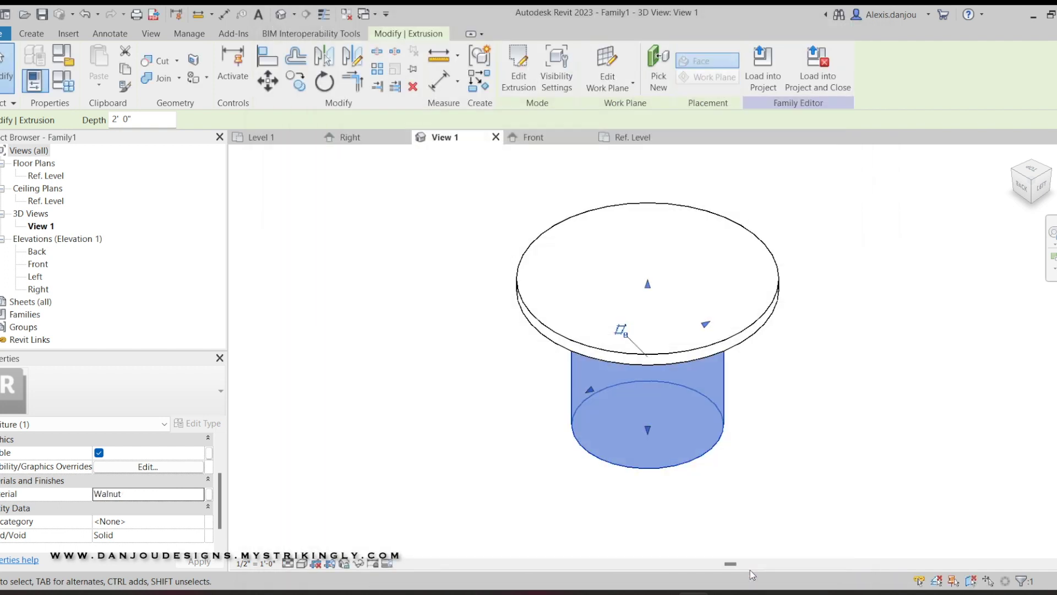
left_click(778, 444)
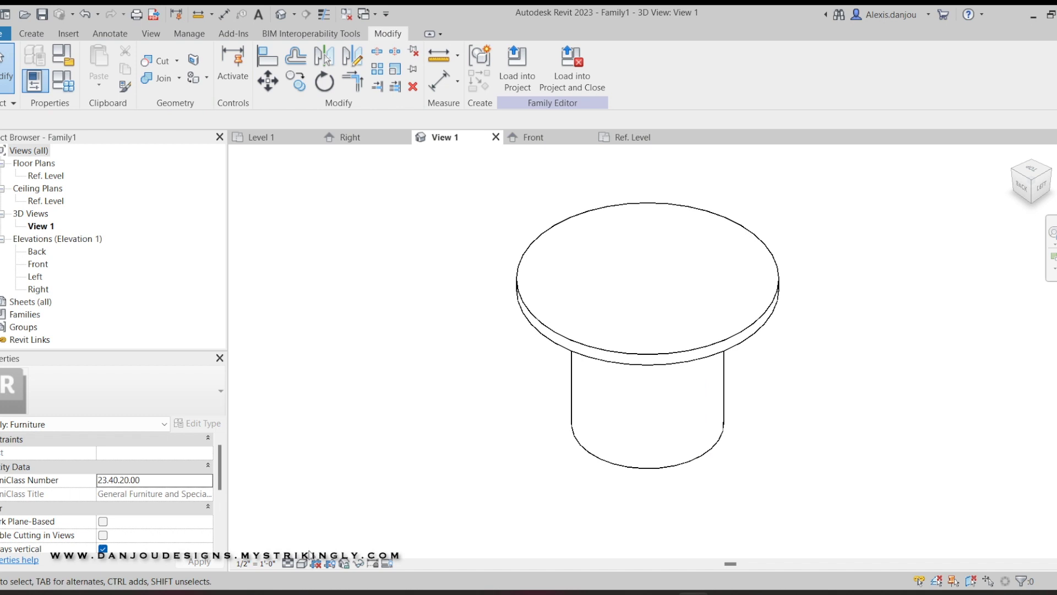
- Set the 3D view's visual style to Realistic and view the table from the left side, slightly above
left_click(302, 563)
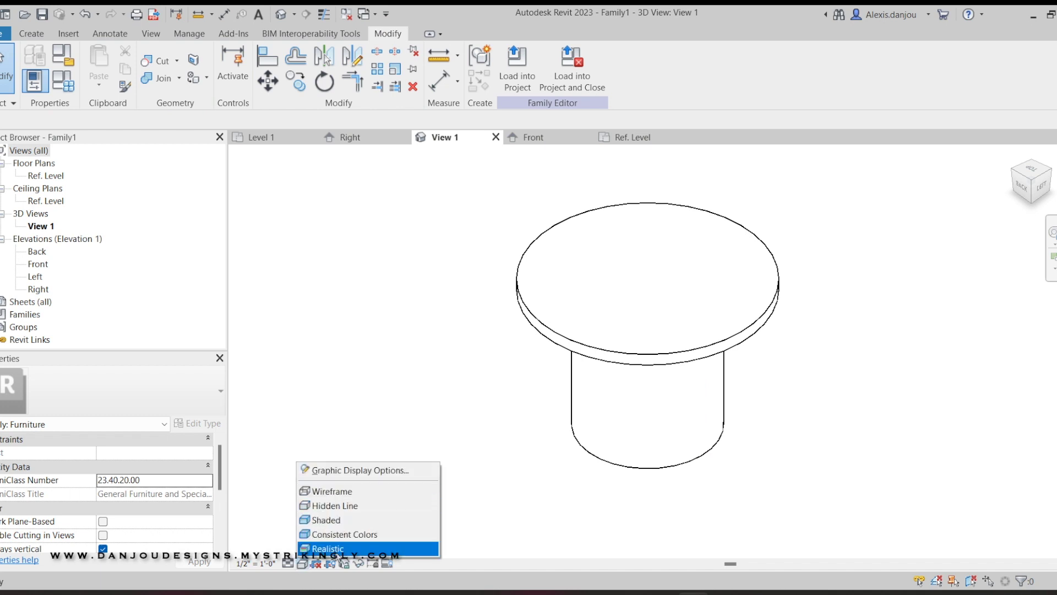
left_click(337, 548)
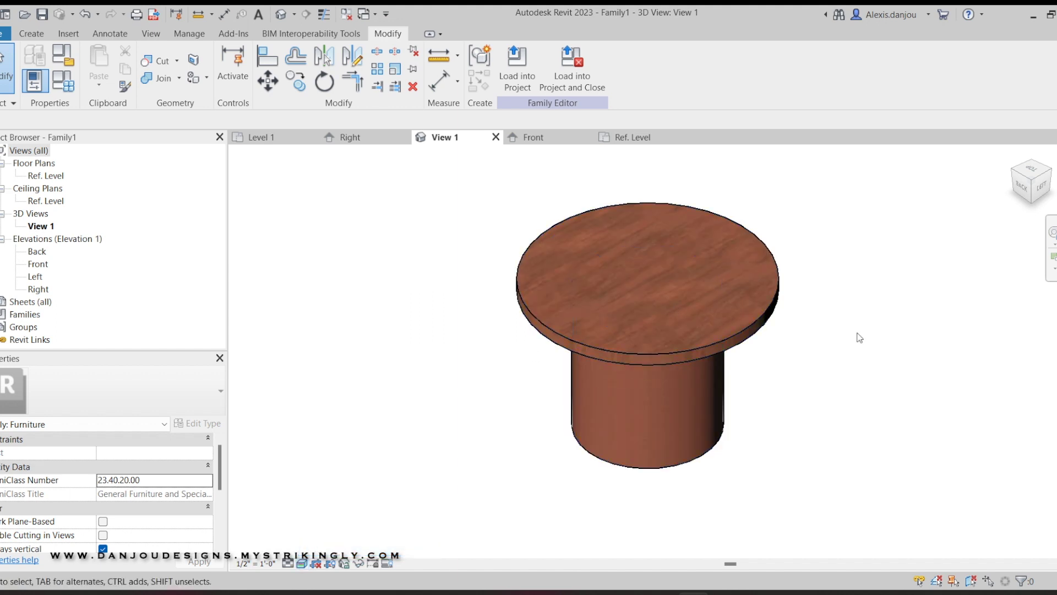
scroll(857, 337, "down", 3)
mouse_move(1038, 179)
left_mouse_down()
mouse_move(979, 186)
mouse_move(934, 150)
mouse_move(963, 550)
mouse_move(976, 559)
mouse_move(970, 554)
left_mouse_up()
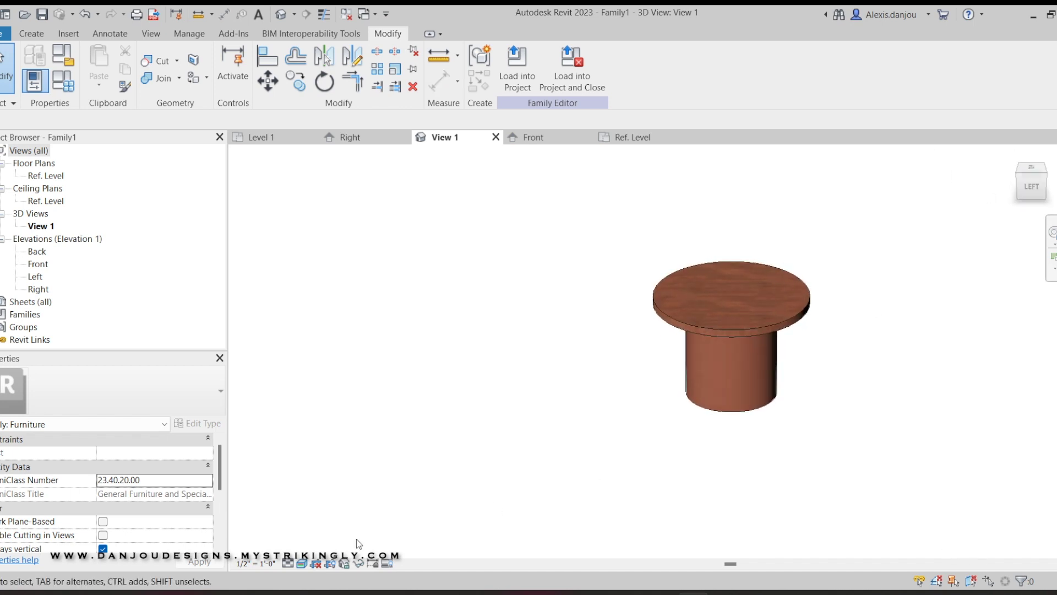
- Switch the 3D view's visual style to Hidden Line
left_click(302, 563)
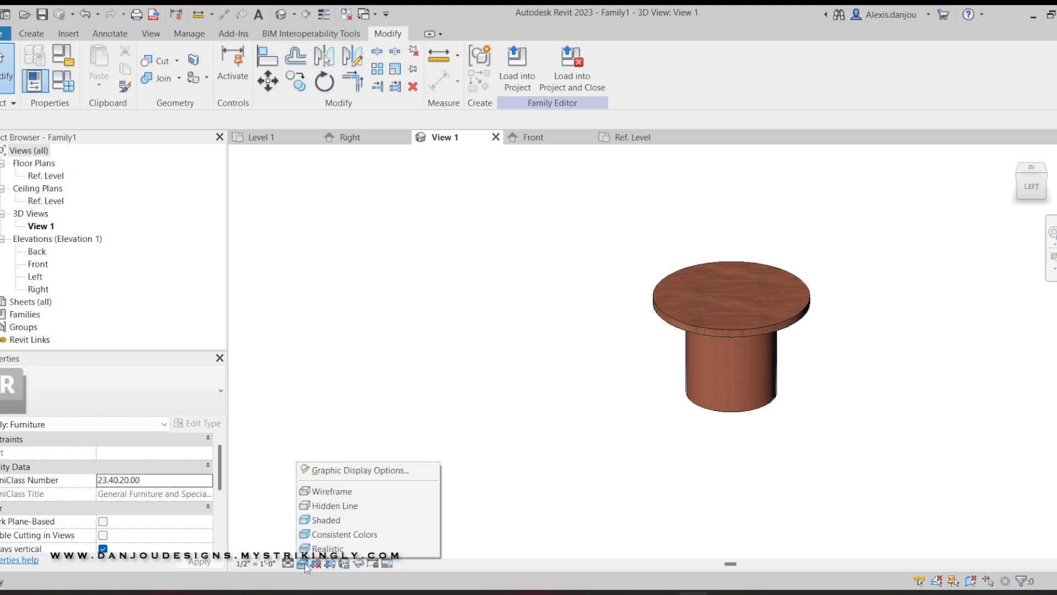
left_click(314, 507)
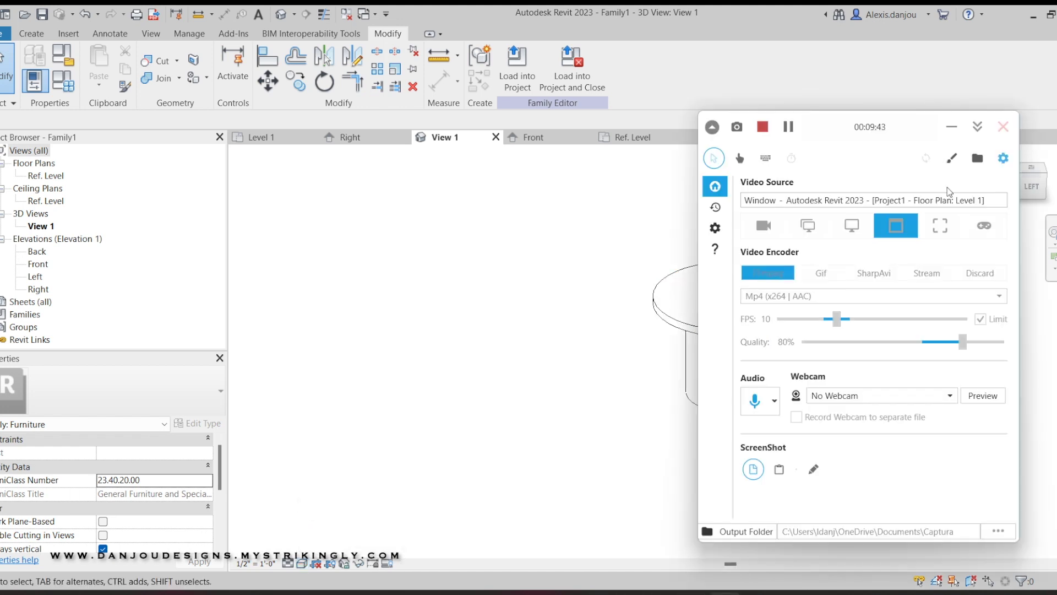
left_click(789, 127)
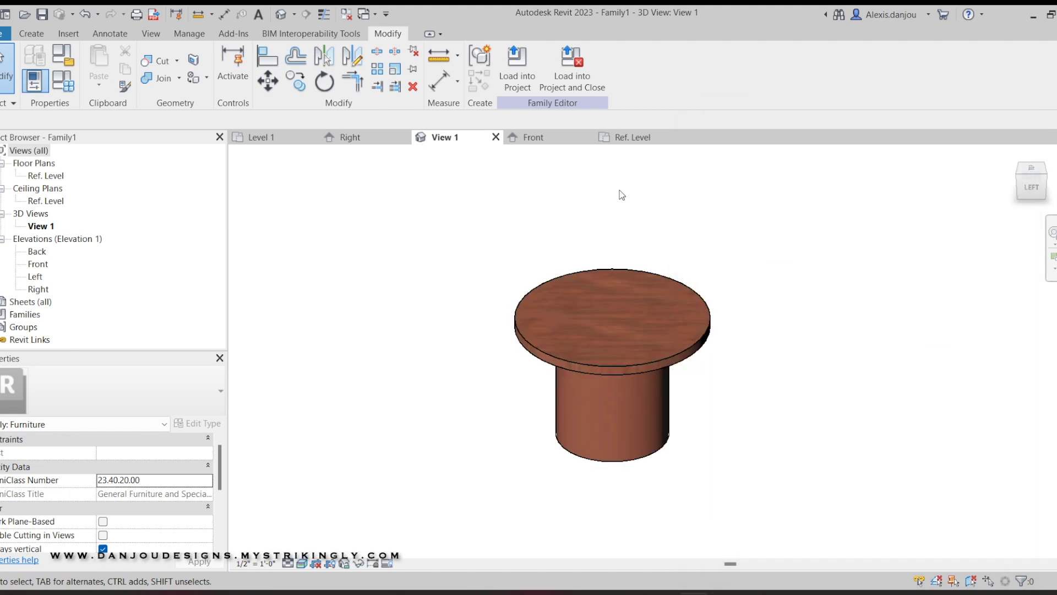
- Load the table family into the project and close it, saving it in Documents as ROUND TABLE
left_click(576, 65)
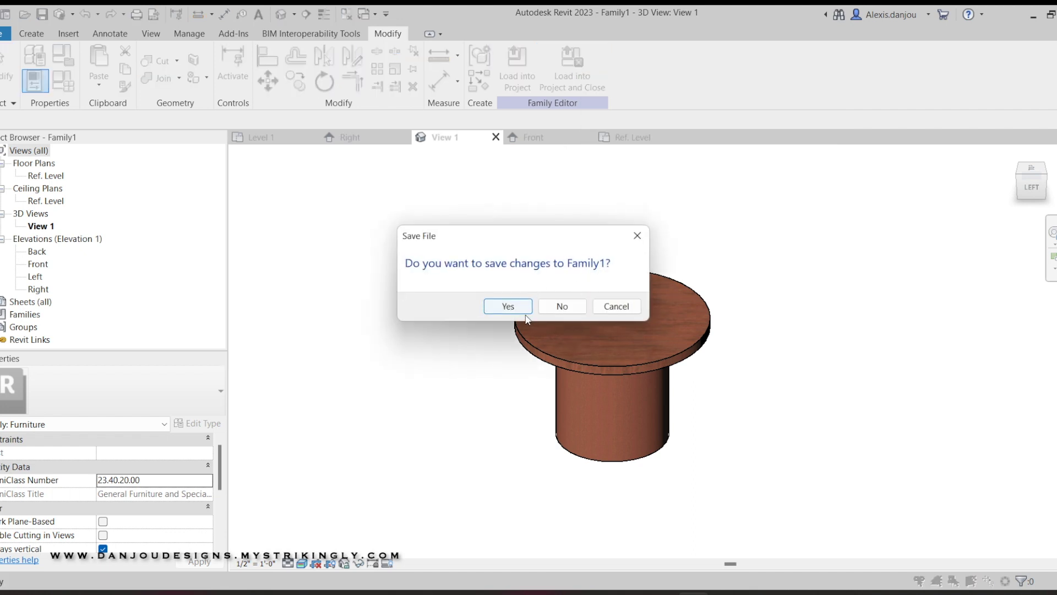
left_click(504, 307)
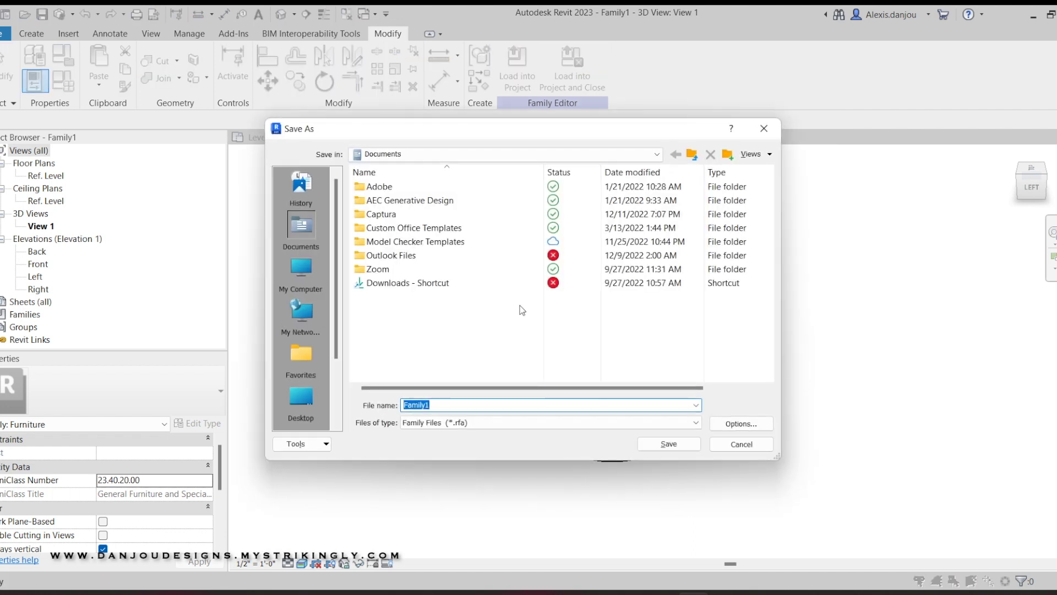
type("ROUND TABLE")
left_click(682, 443)
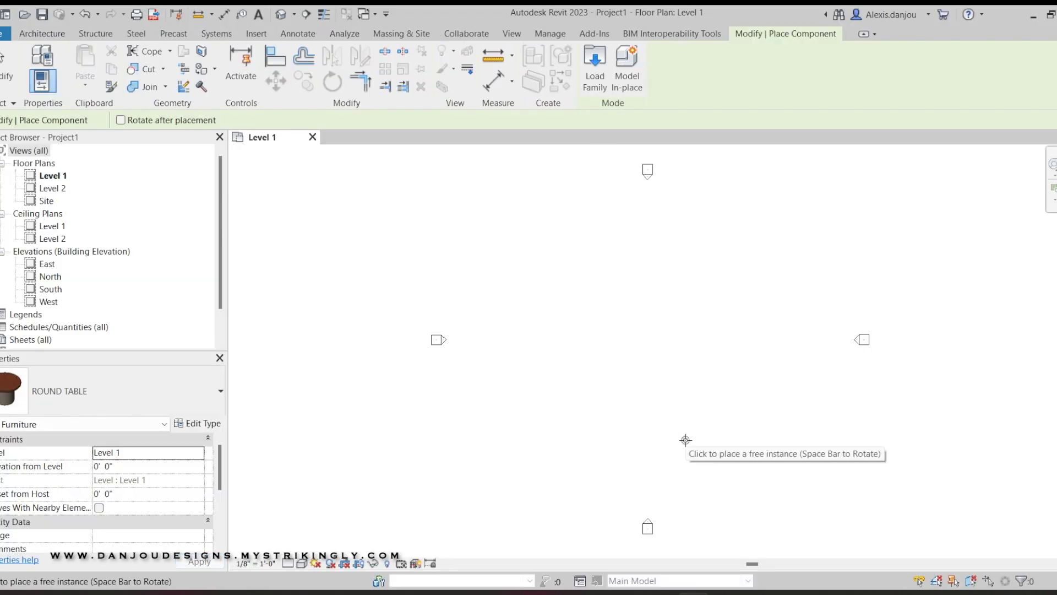
- Place one free instance of ROUND TABLE in the Level 1 floor plan and end the placement
scroll(635, 379, "up", 4)
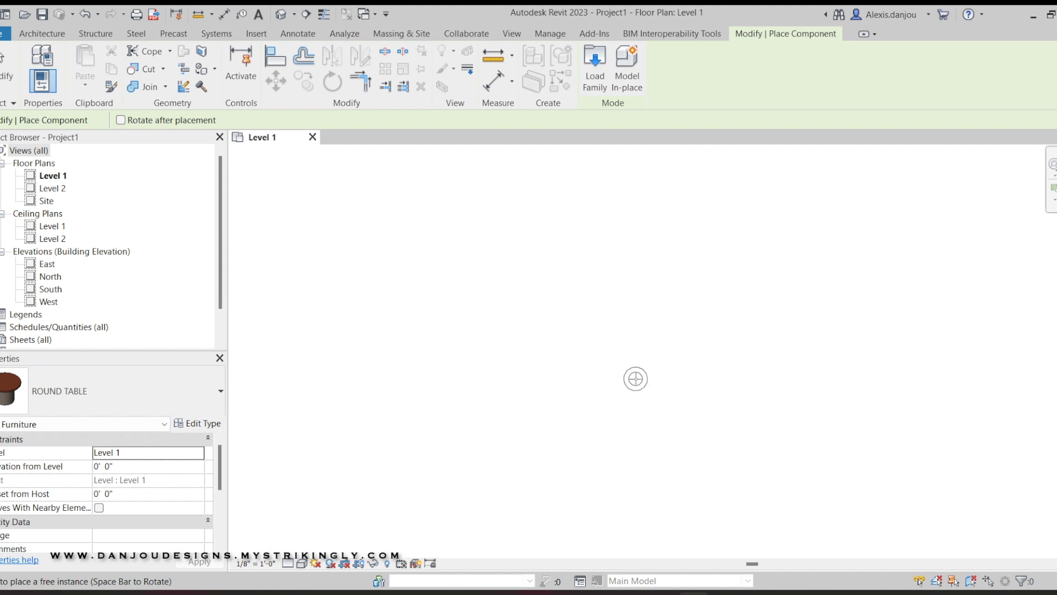
scroll(633, 378, "up", 5)
left_click(575, 312)
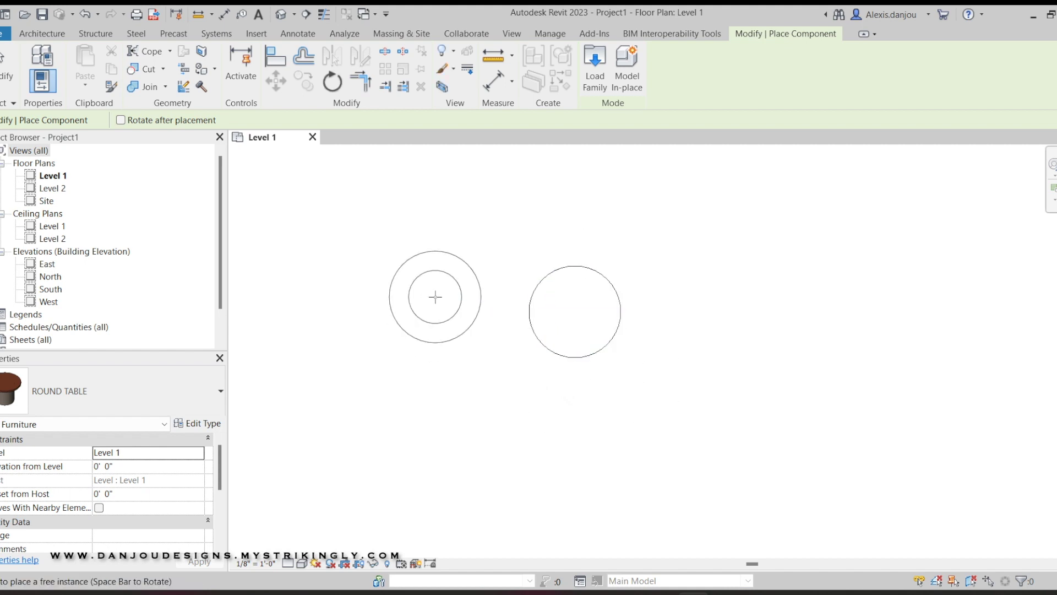
key("Escape")
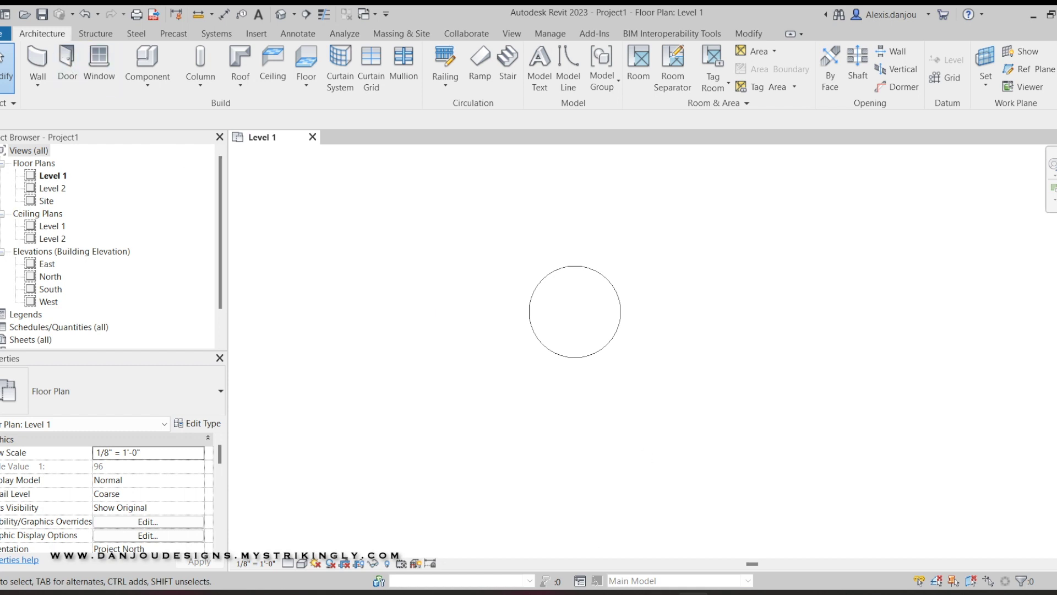
- Create a new family from the Furniture template in the English-Imperial template folder
left_click(6, 33)
mouse_move(72, 96)
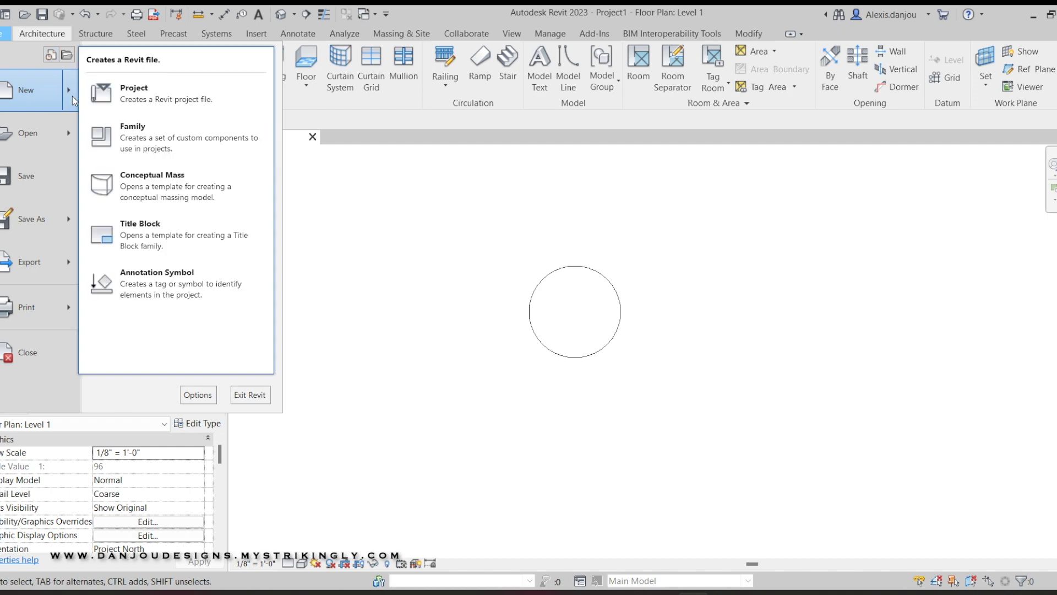
left_click(146, 128)
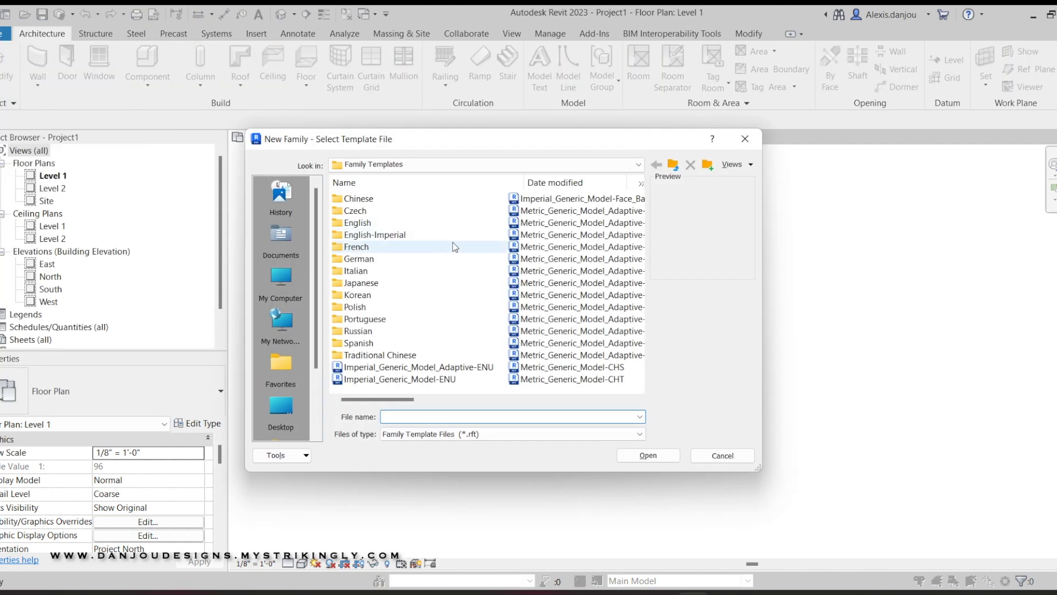
double_click(440, 234)
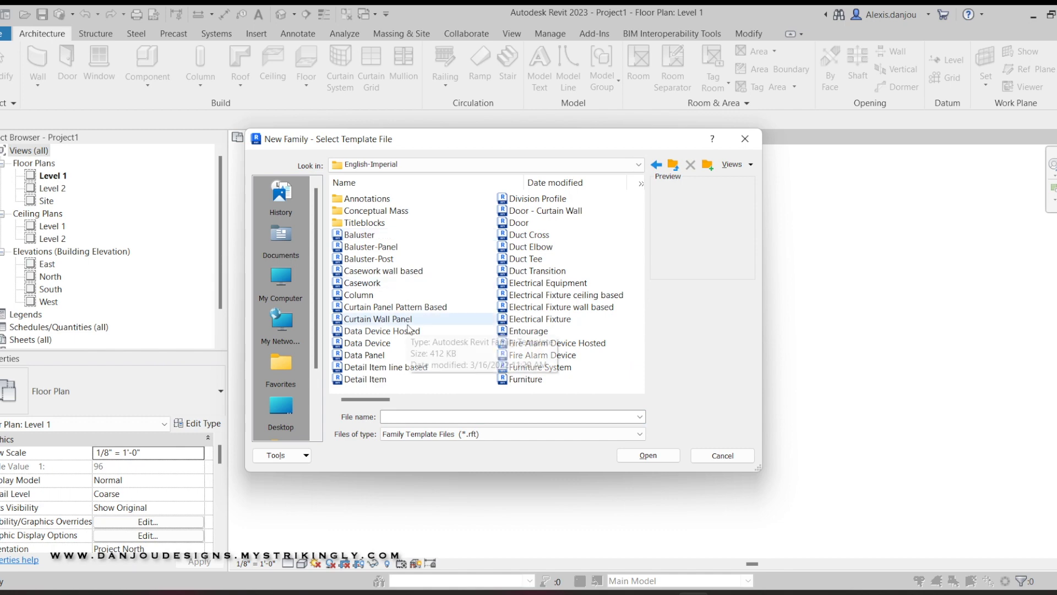
scroll(408, 329, "down", 5)
scroll(397, 364, "up", 4)
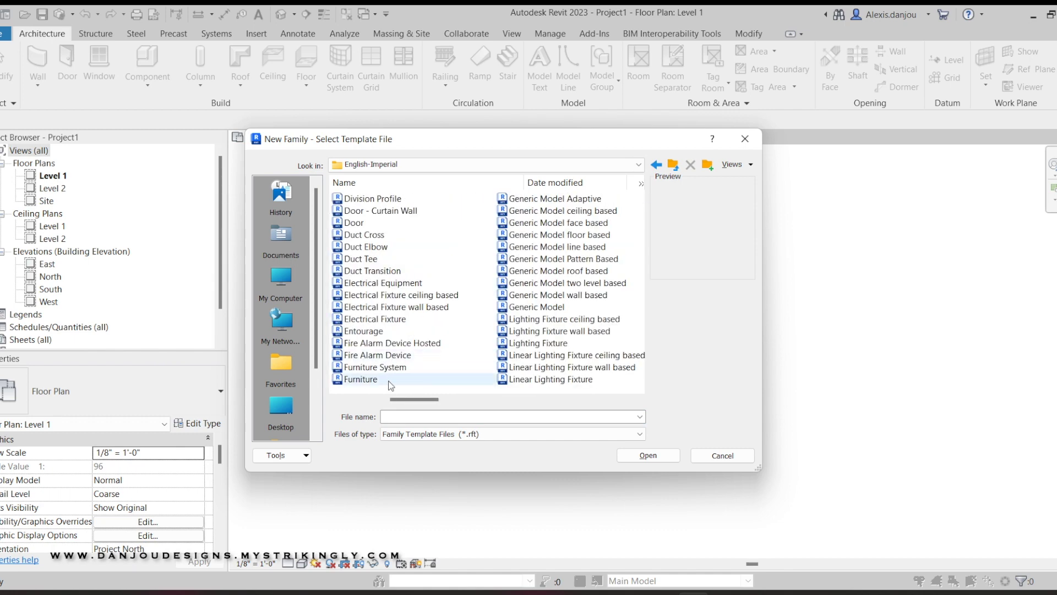
double_click(385, 382)
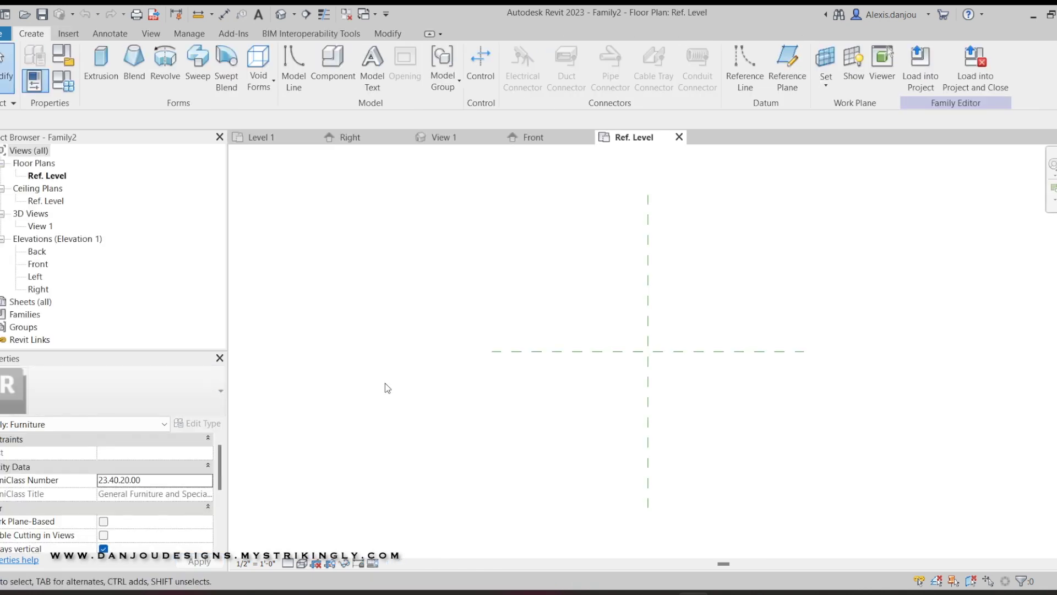
- Create an extrusion in the Ref. Level plan from a rectangle about 4' 10" by 2' 1" drawn around the reference planes' intersection
left_click(94, 61)
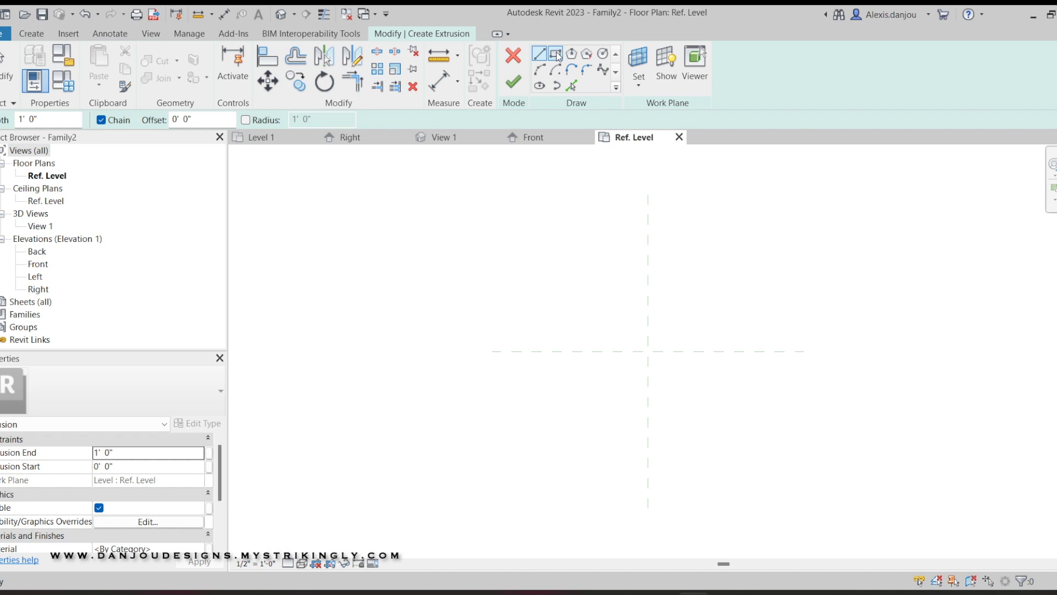
left_click(556, 54)
scroll(554, 307, "down", 3)
scroll(559, 309, "up", 4)
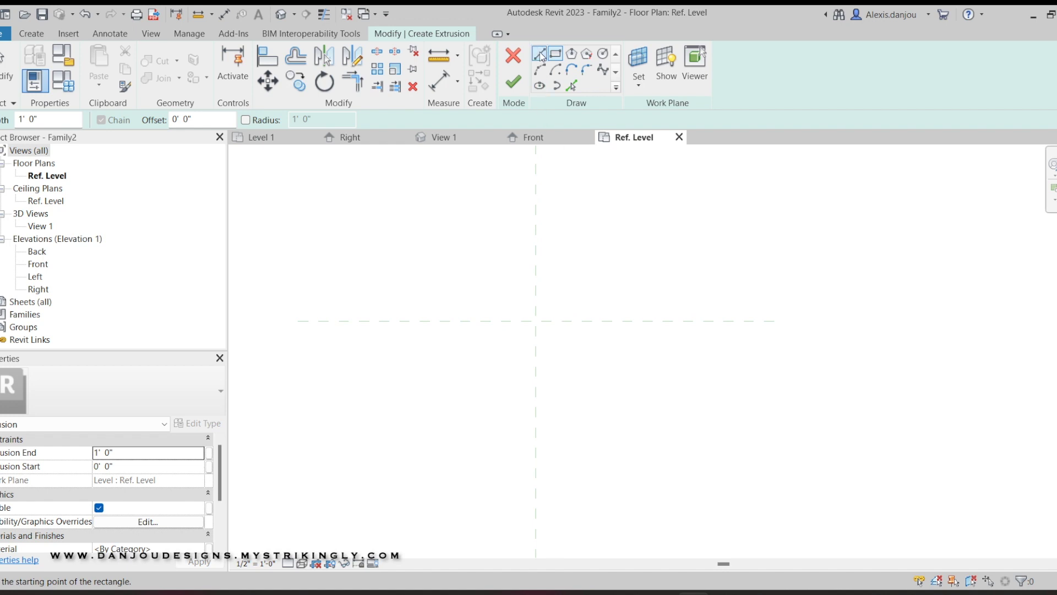
left_click(427, 272)
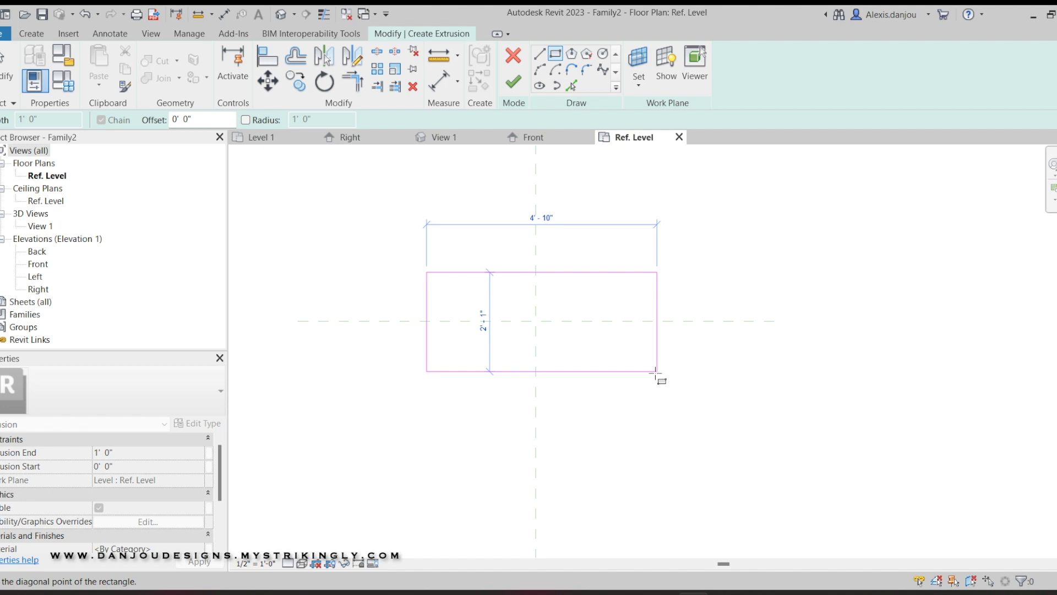
left_click(656, 372)
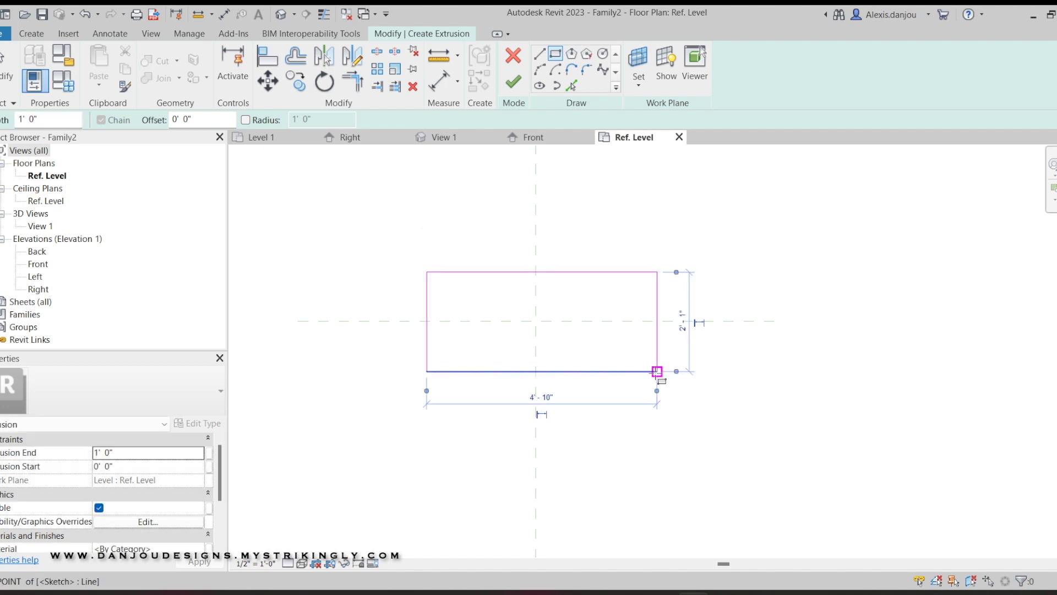
key("Escape")
key("Escape")
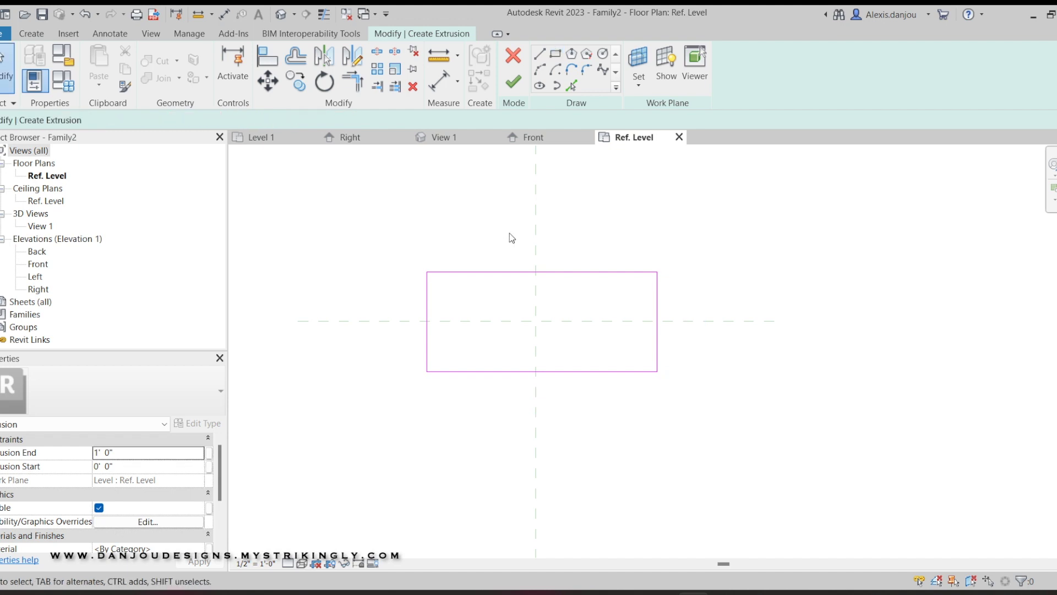
left_click(521, 81)
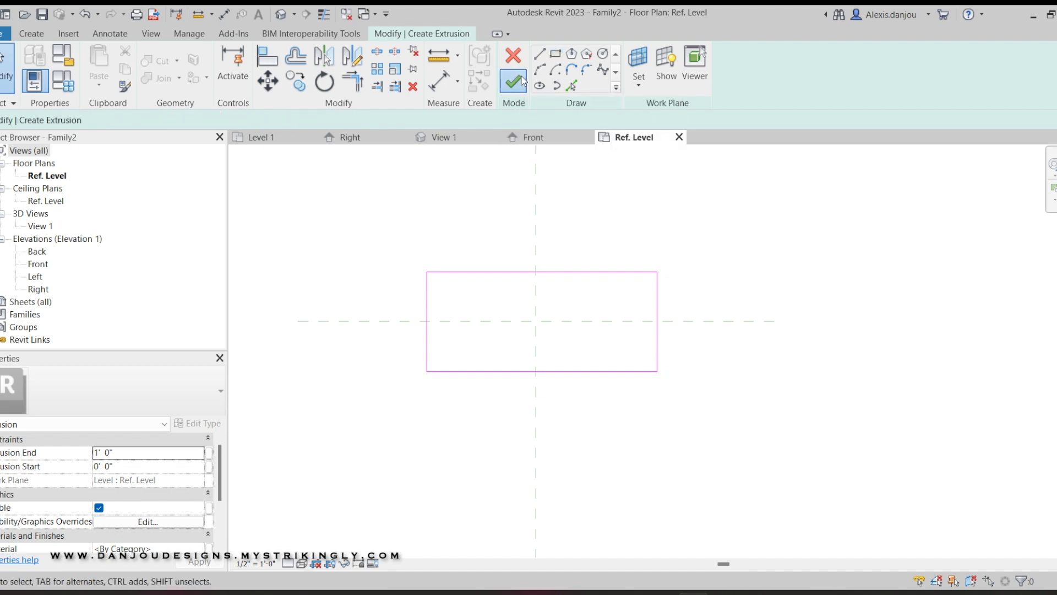
- In the Front elevation, reshape the rectangular extrusion into a tabletop about 2" thick with its upper face about 2' 3" above Ref. Level
left_click(552, 137)
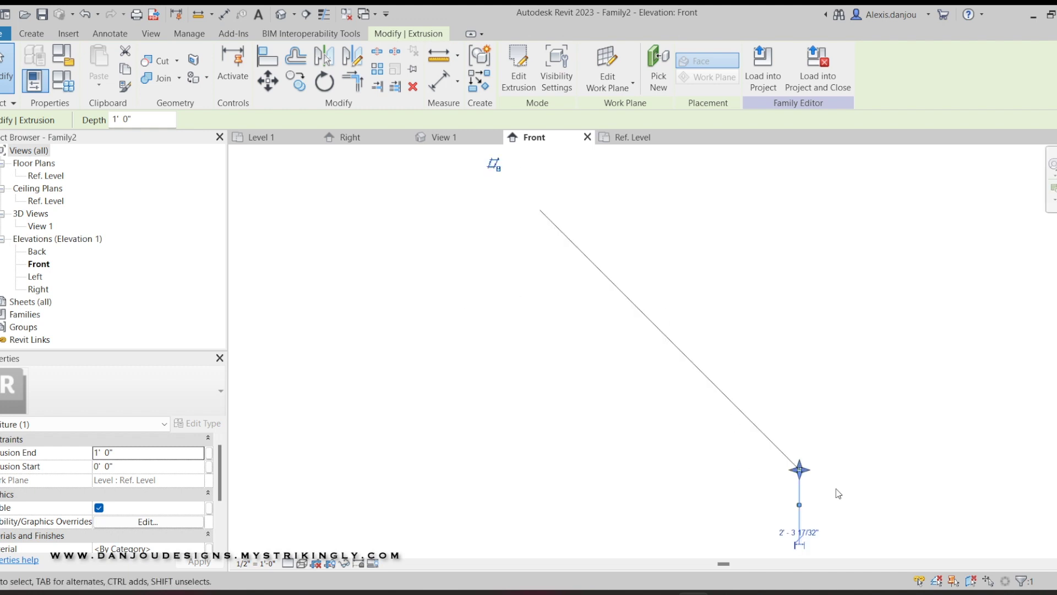
scroll(839, 493, "up", 5)
scroll(831, 491, "down", 3)
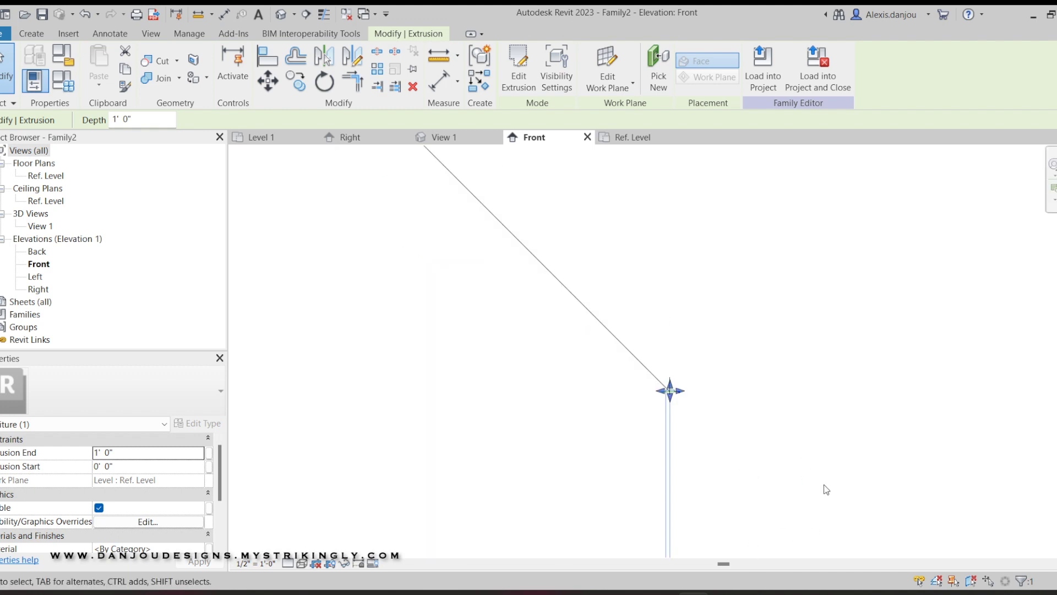
scroll(678, 396, "up", 3)
scroll(651, 415, "up", 5)
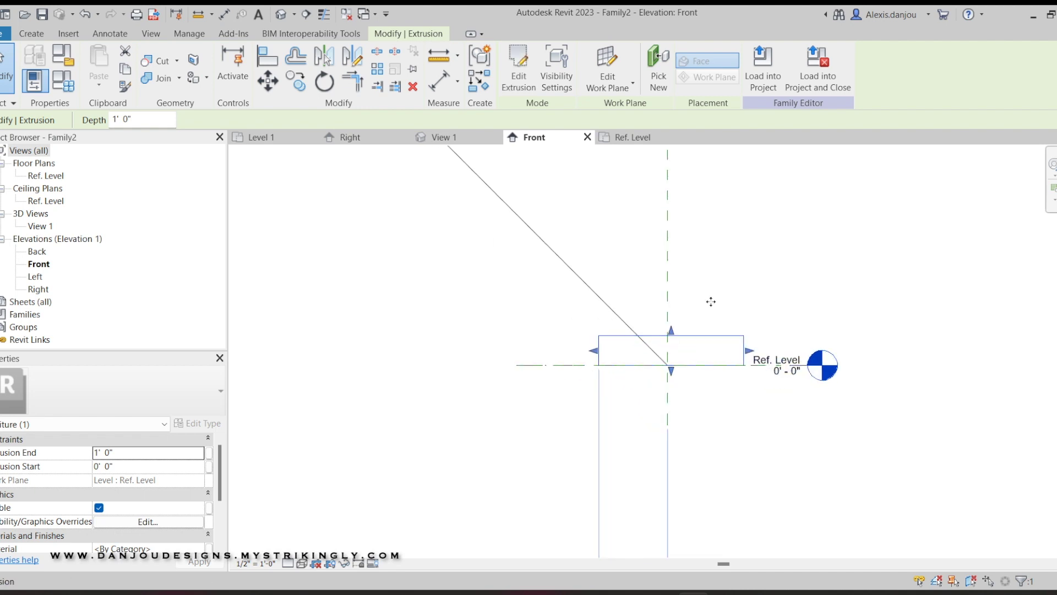
scroll(710, 282, "up", 3)
left_click_drag(639, 375, 640, 308)
left_click_drag(641, 443, 610, 319)
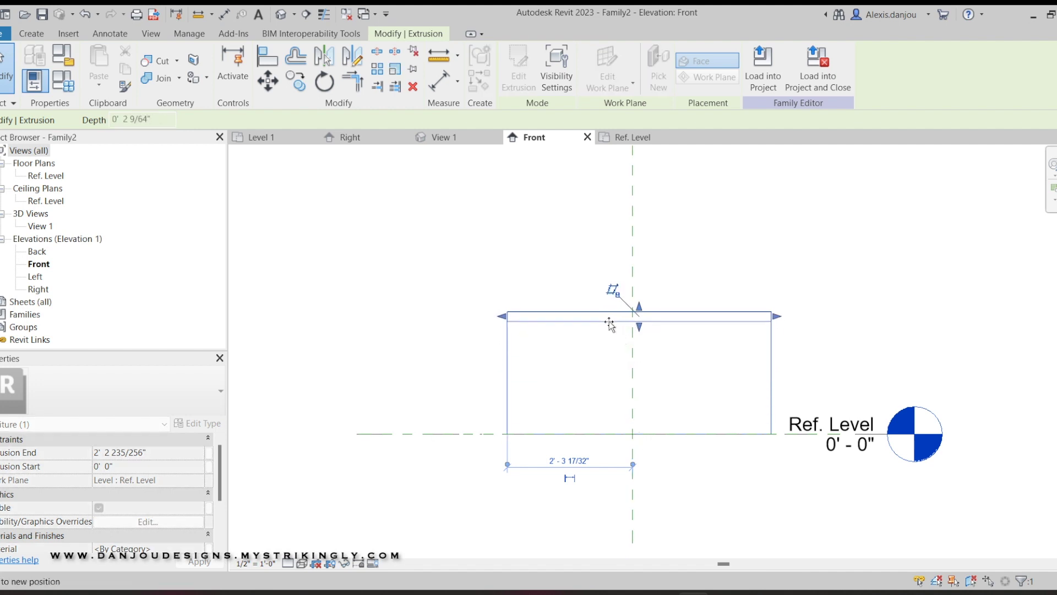
left_click(548, 249)
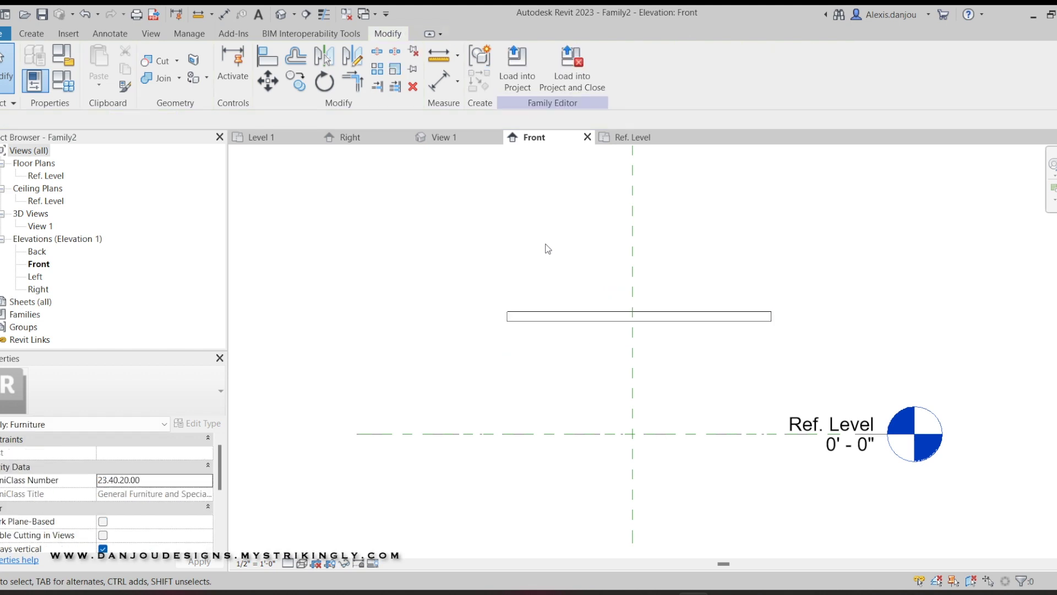
- Start a new extrusion in the Ref. Level plan and sketch a 2" square leg profile just inside the tabletop's back-left corner
left_click(640, 137)
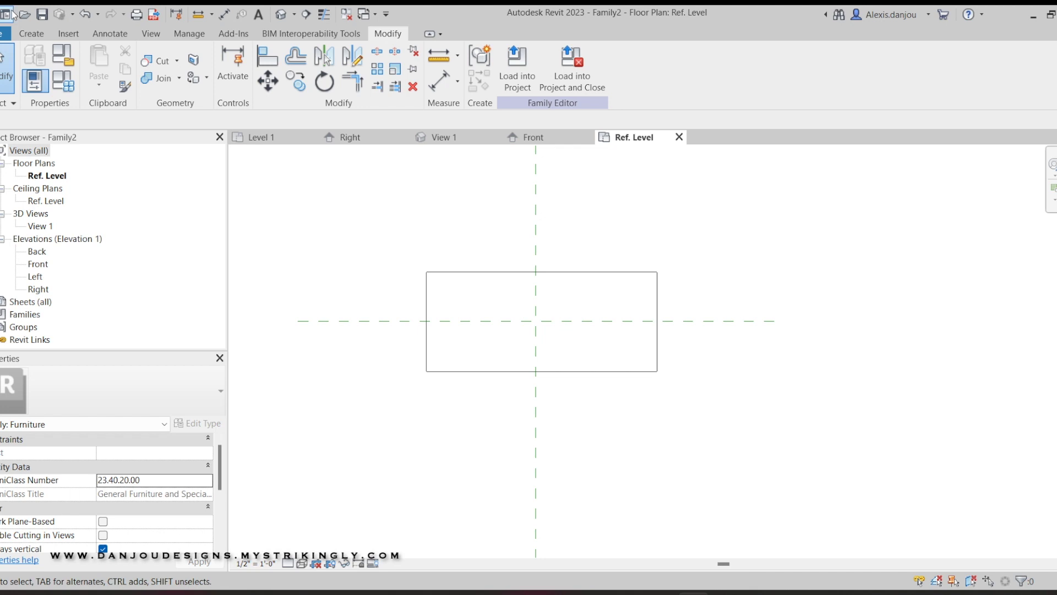
left_click(31, 32)
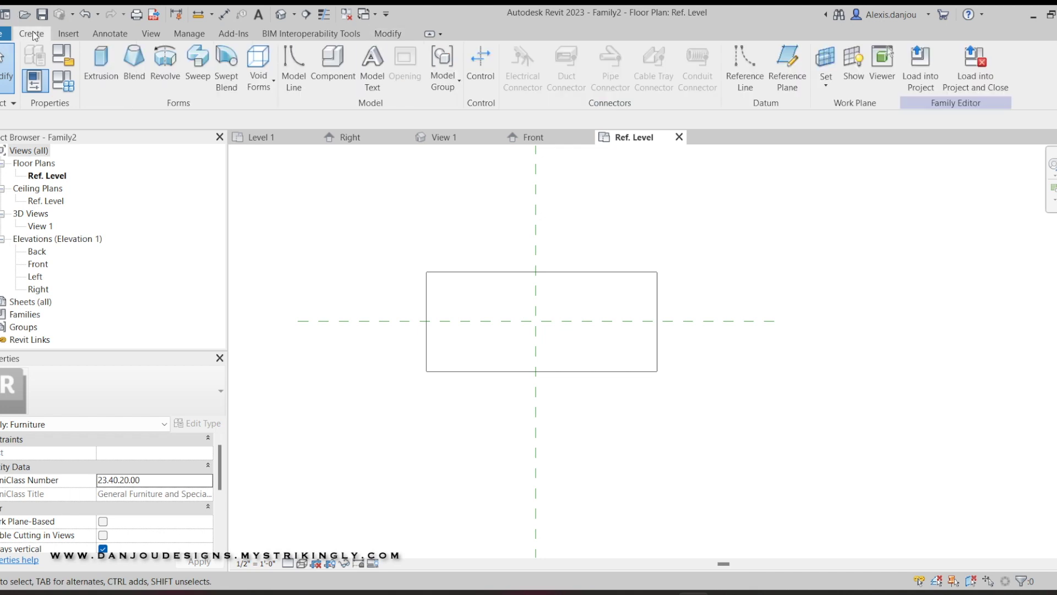
left_click(101, 64)
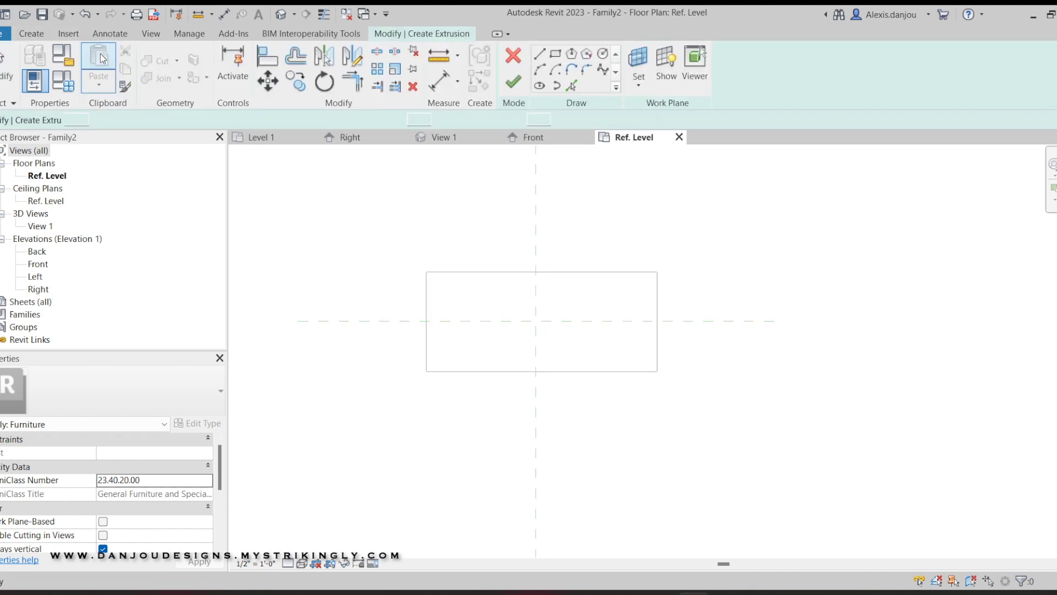
left_click(558, 55)
scroll(471, 321, "up", 3)
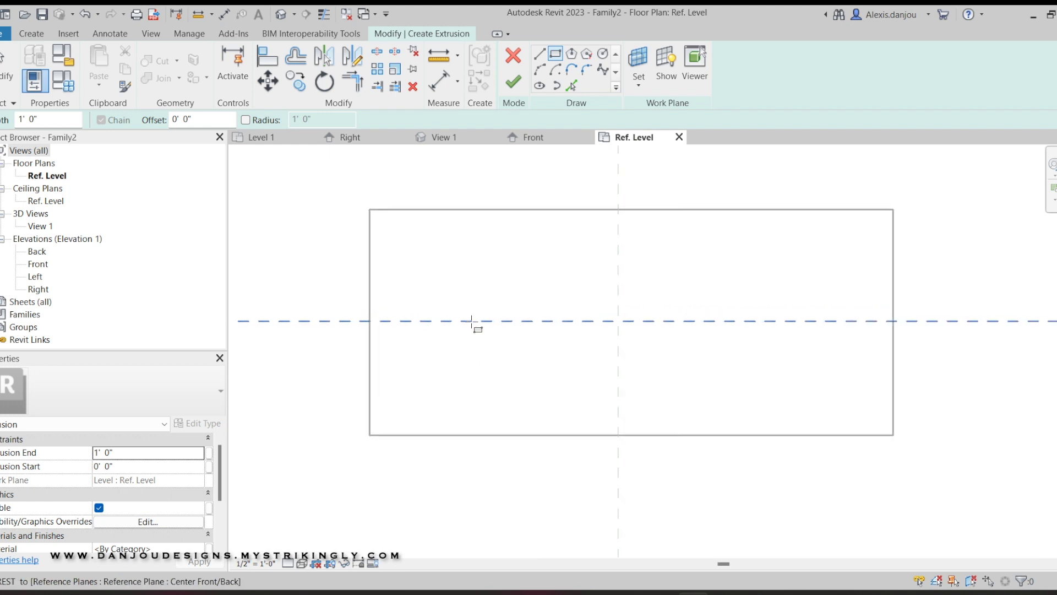
left_click(384, 221)
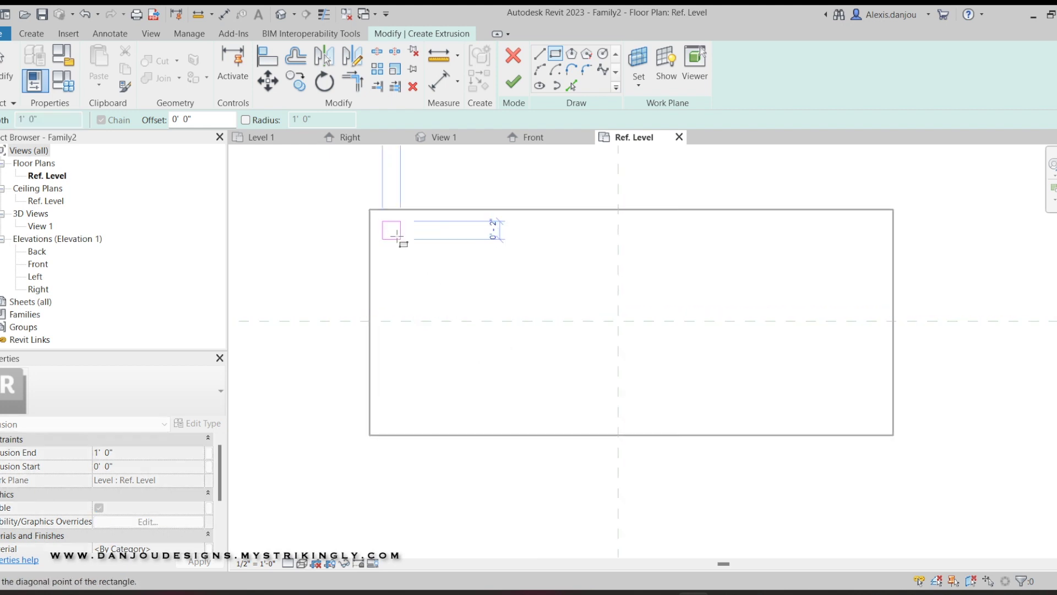
scroll(398, 236, "down", 2)
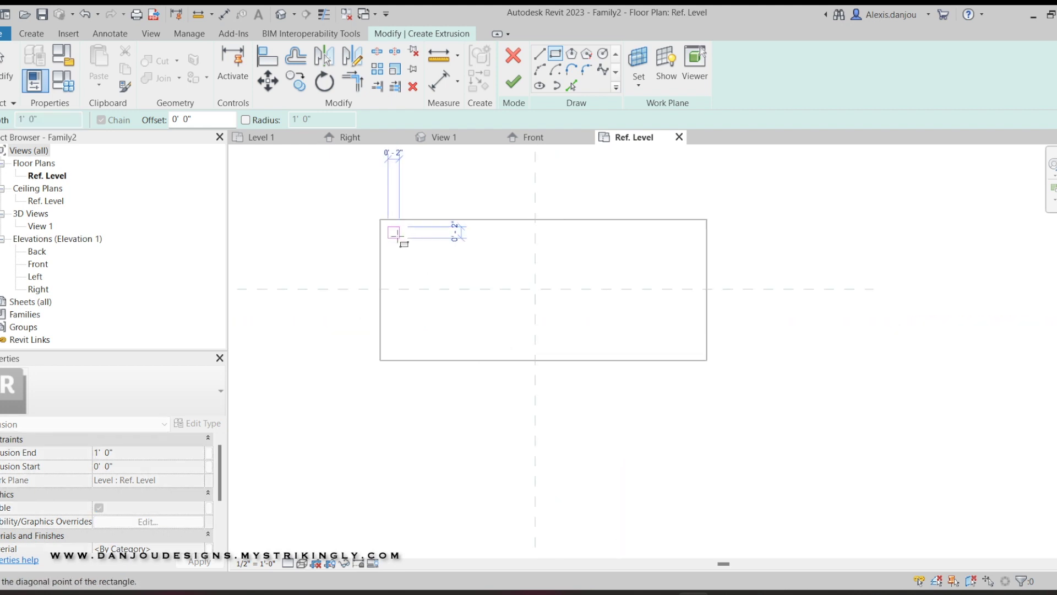
left_click(399, 236)
scroll(386, 347, "up", 3)
key("Escape")
scroll(398, 353, "down", 2)
- Copy the square leg profile to the tabletop's other three corners and finish the extrusion sketch
mouse_move(367, 184)
left_mouse_down()
mouse_move(429, 288)
mouse_move(455, 291)
left_mouse_up()
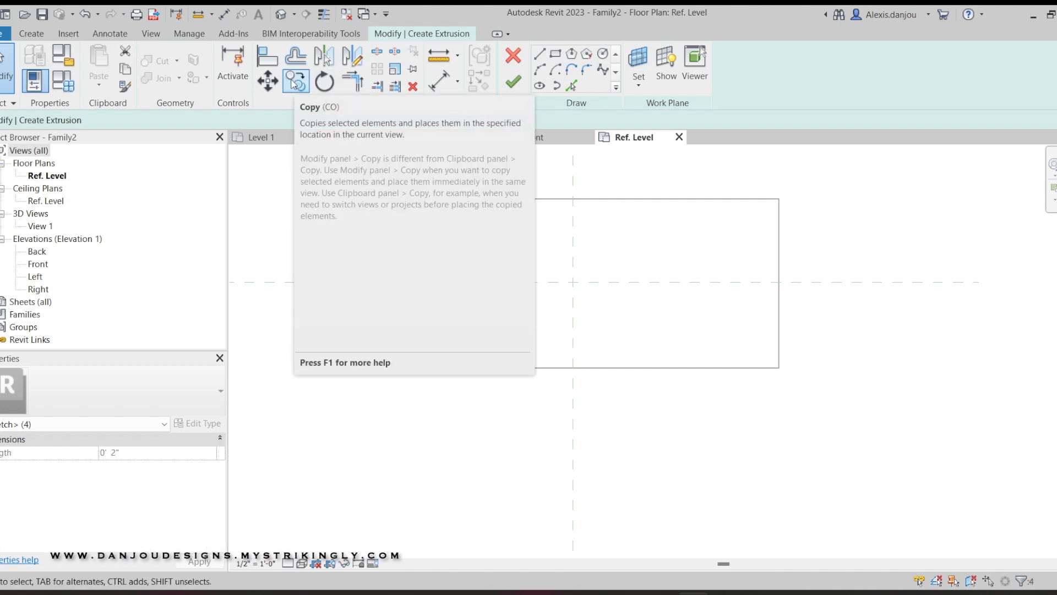
key("c")
key("o")
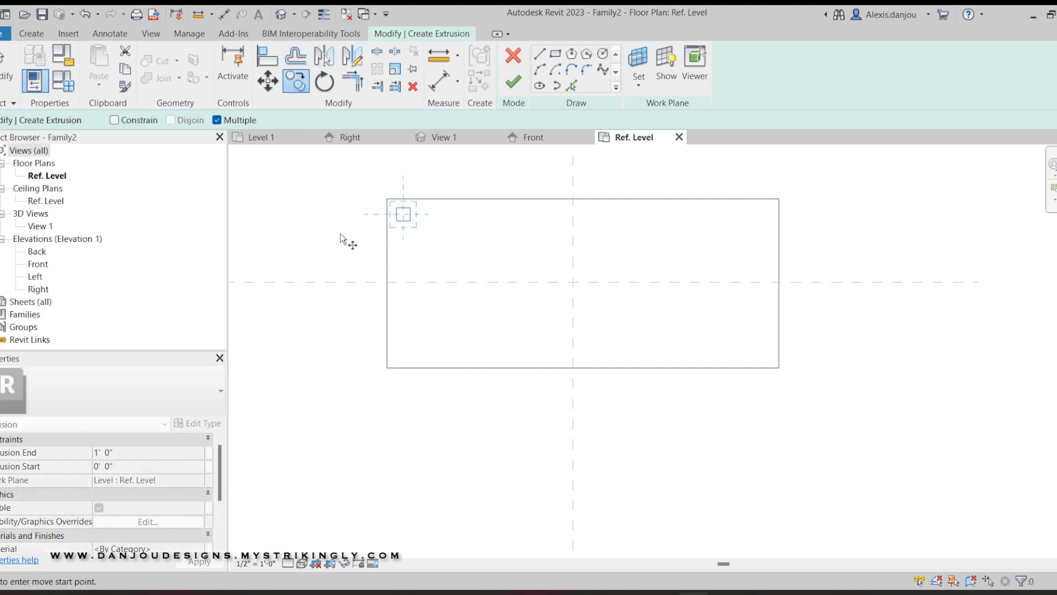
scroll(407, 232, "up", 1)
left_click(403, 212)
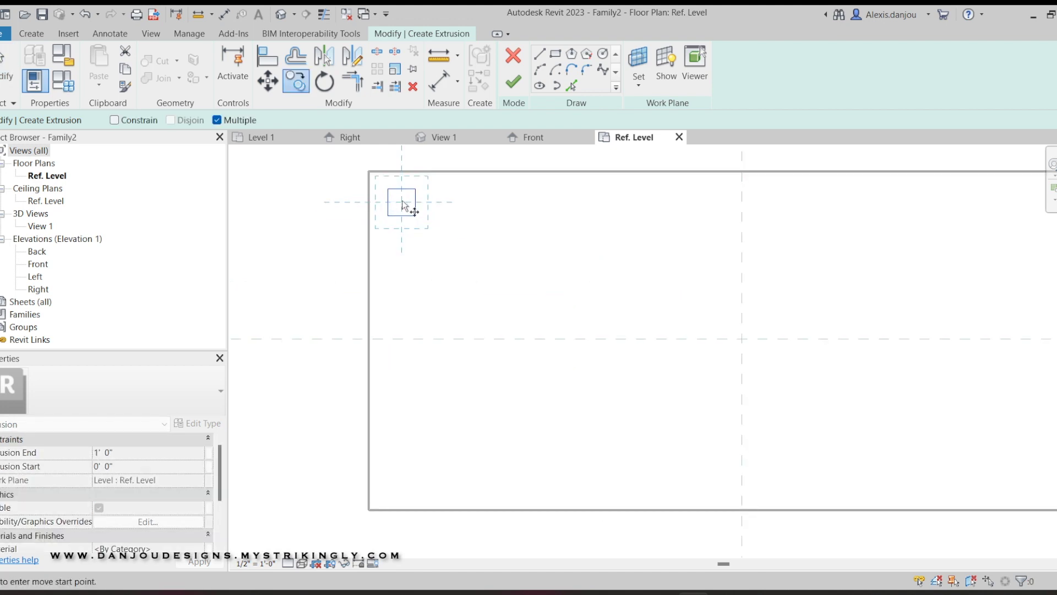
scroll(402, 205, "up", 1)
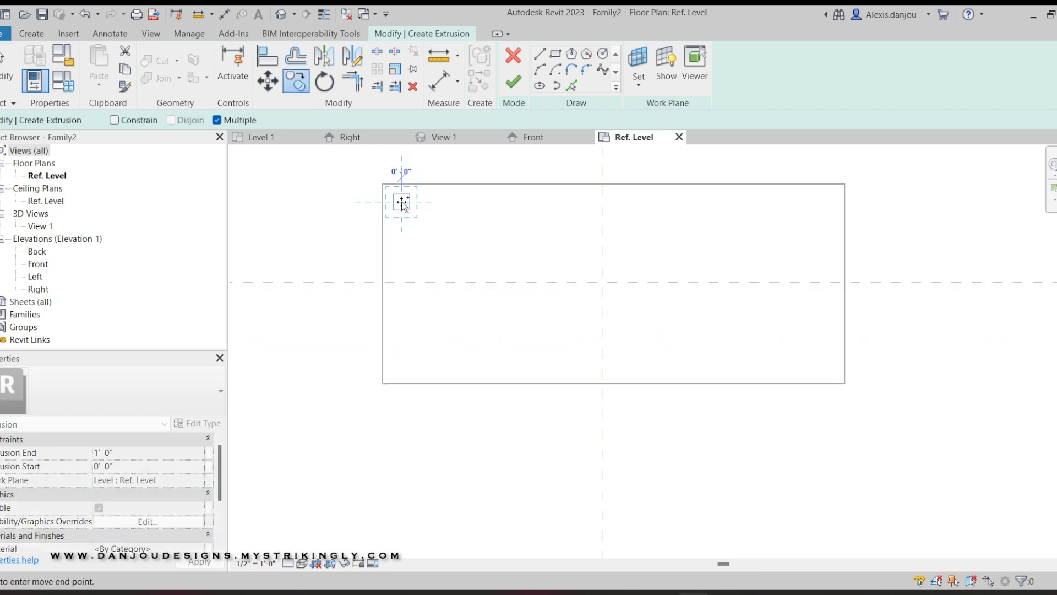
left_click(401, 361)
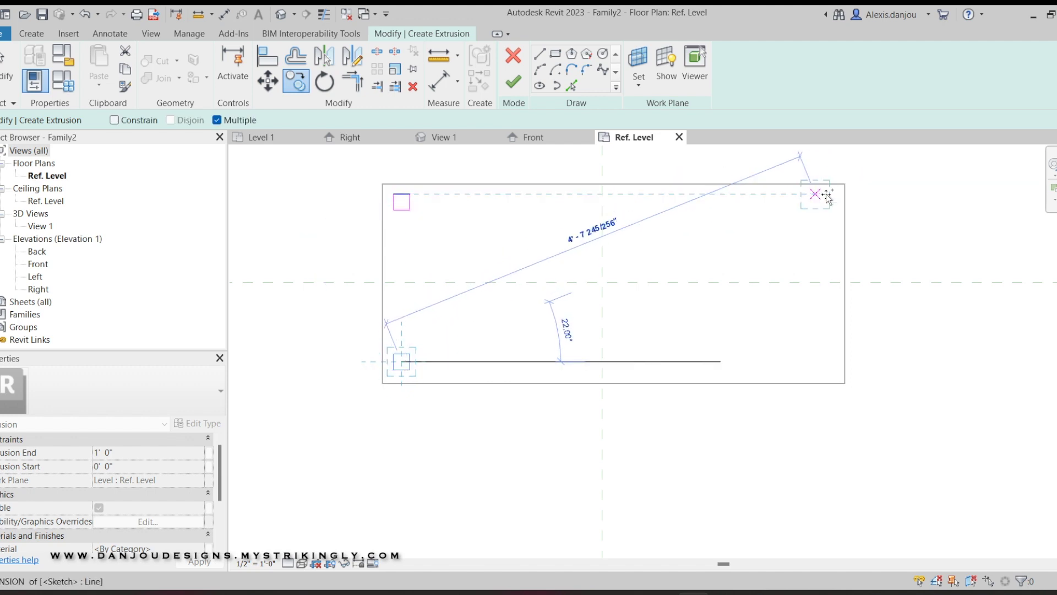
left_click(824, 201)
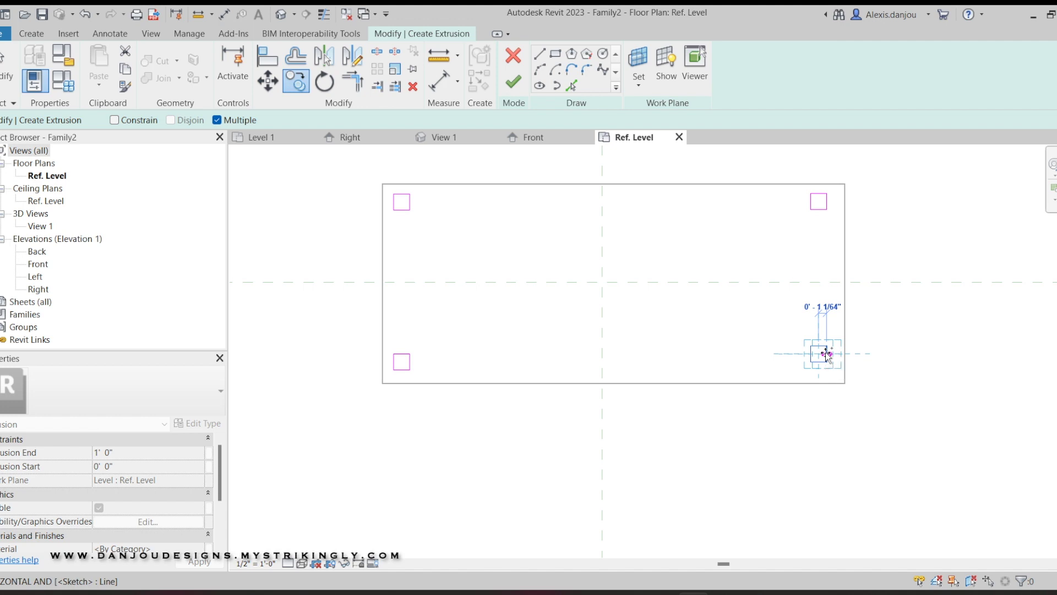
key("Escape")
key("Escape")
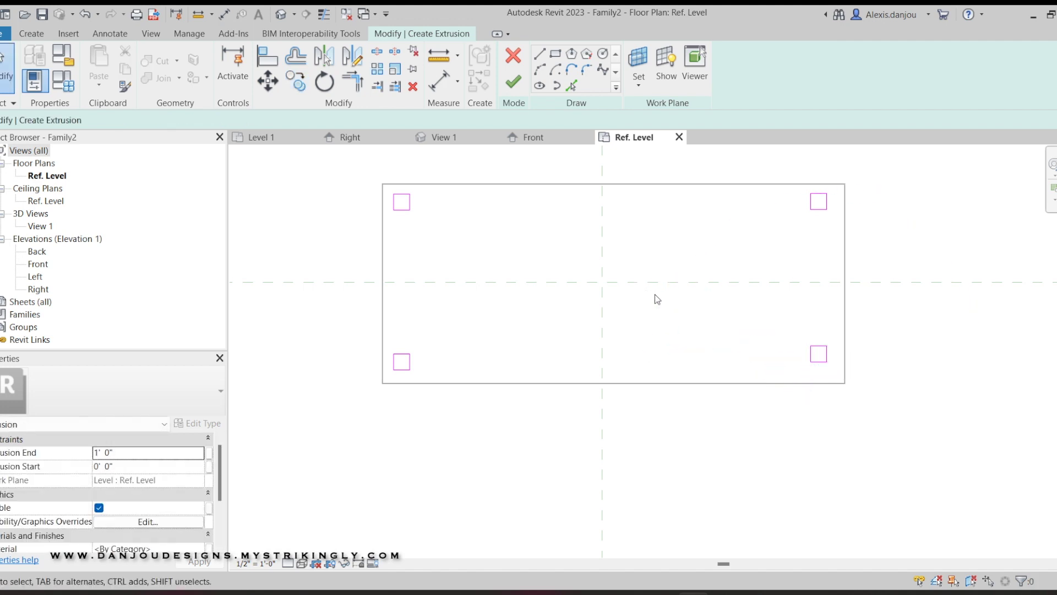
left_click(513, 82)
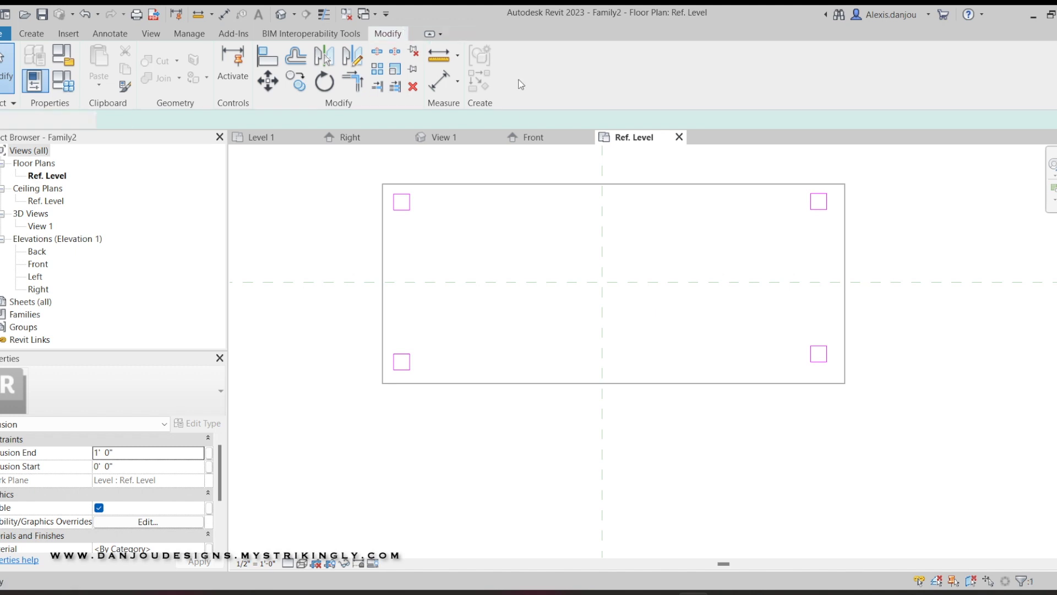
- Extend the four legs in the Front elevation up to the tabletop's underside, about 2' 0 3/4" high
left_click(570, 142)
scroll(681, 375, "up", 4)
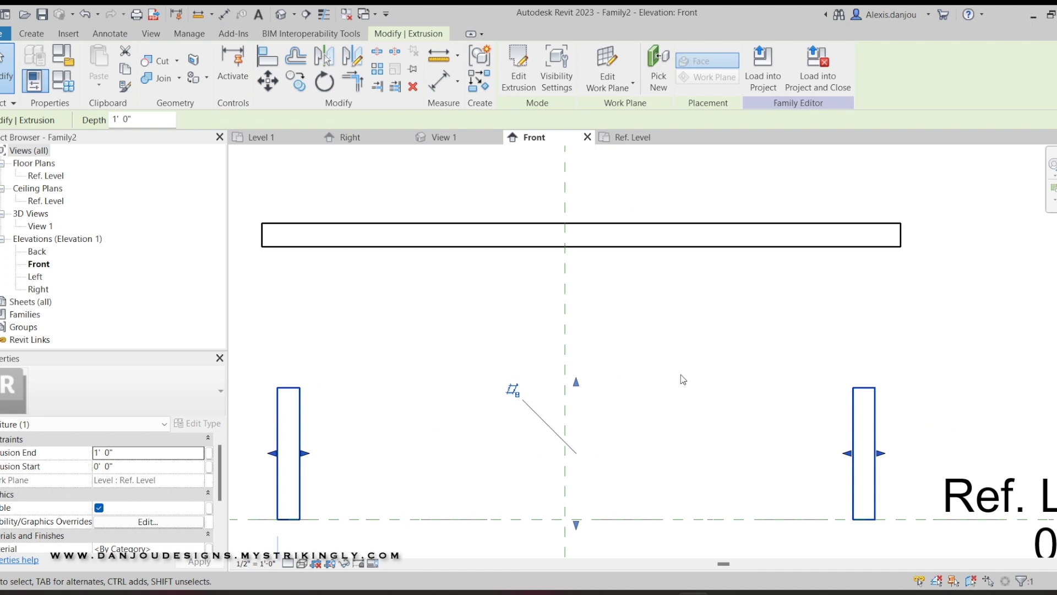
left_click_drag(576, 381, 523, 250)
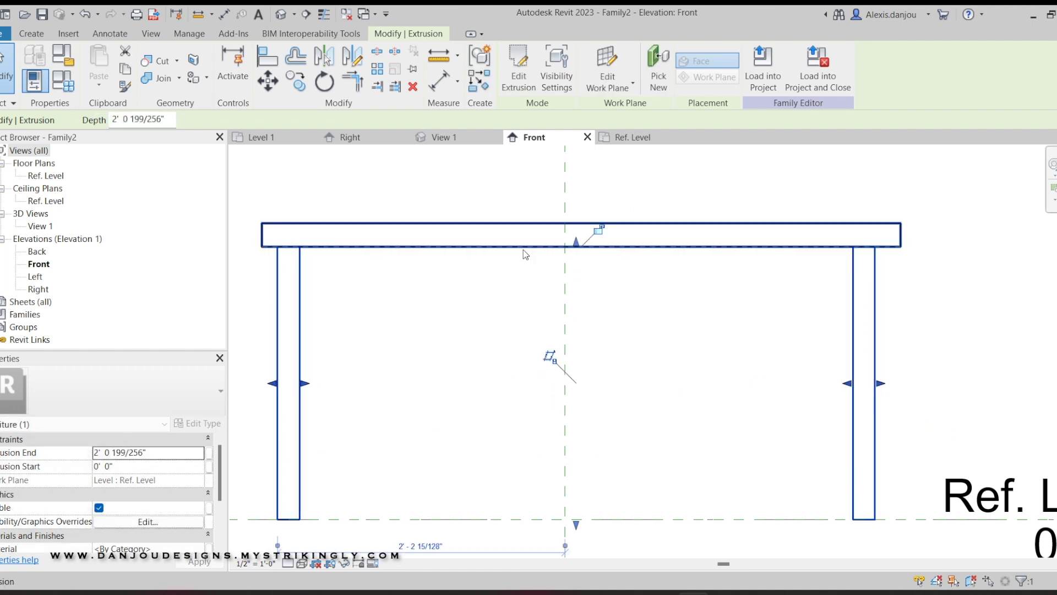
scroll(517, 315, "down", 3)
left_click(433, 159)
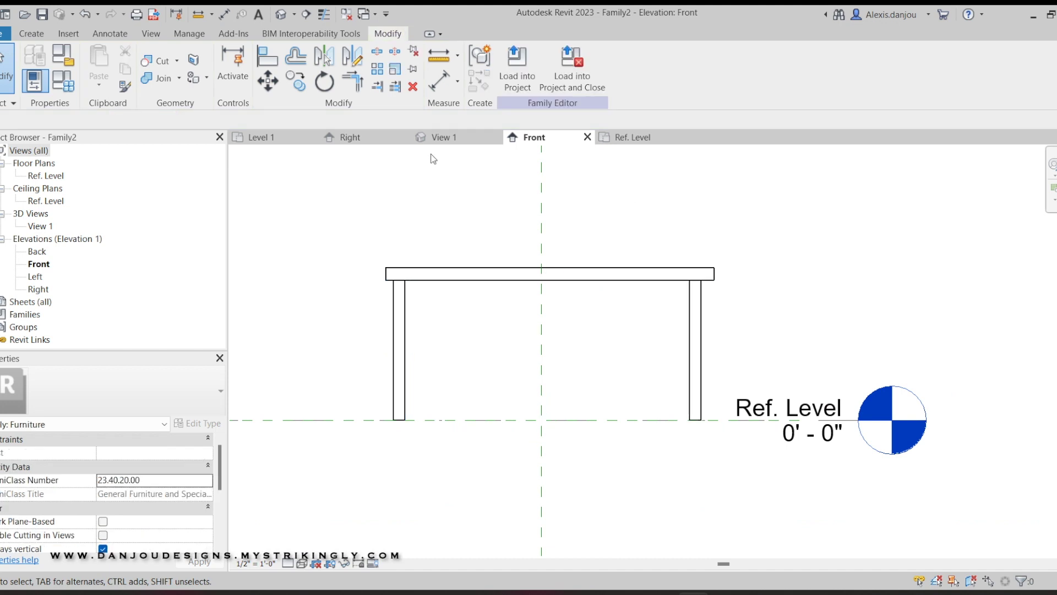
- Show the table from an isometric angle in 3D View 1 with the Hidden Line visual style
left_click(441, 137)
scroll(570, 307, "down", 3)
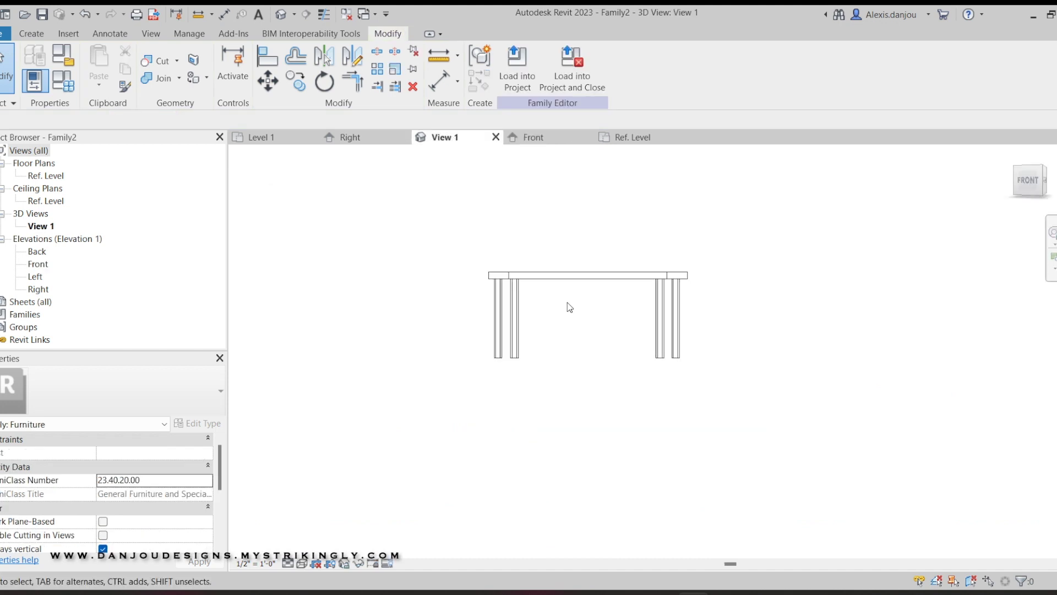
left_click_drag(1018, 180, 961, 226)
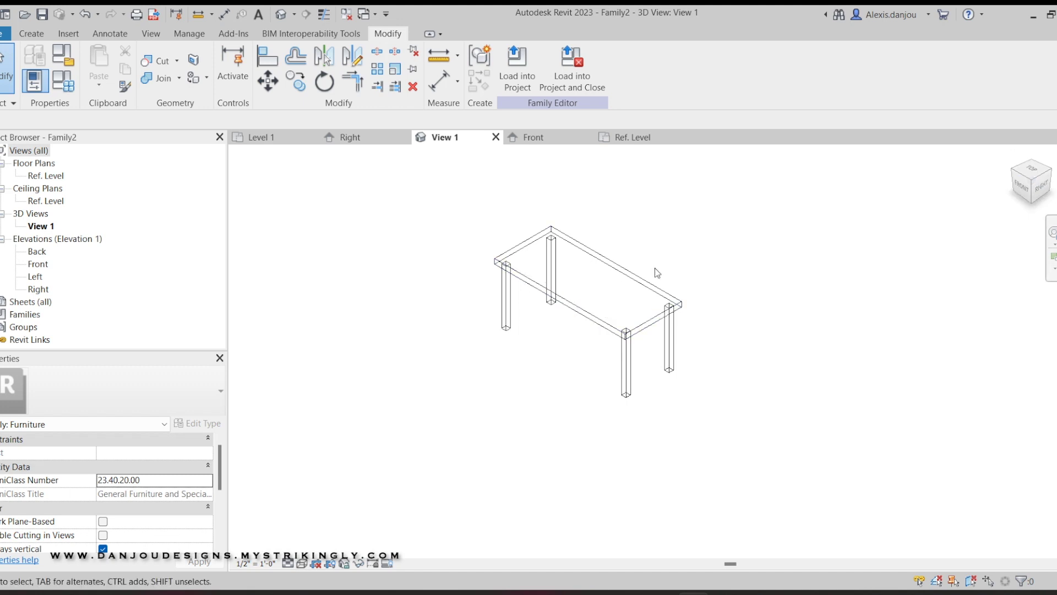
scroll(606, 252, "up", 3)
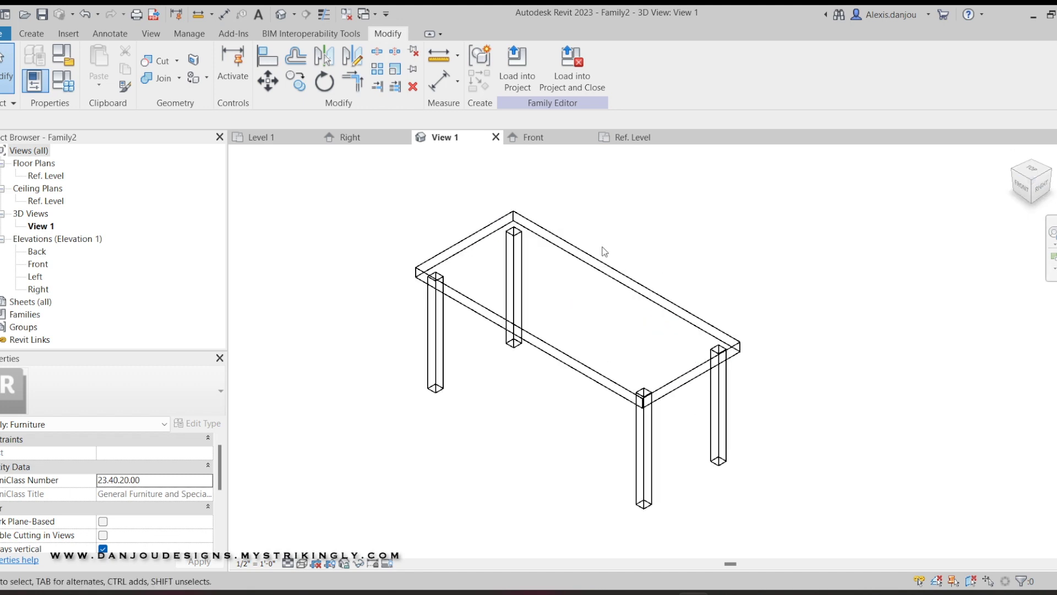
left_click(304, 563)
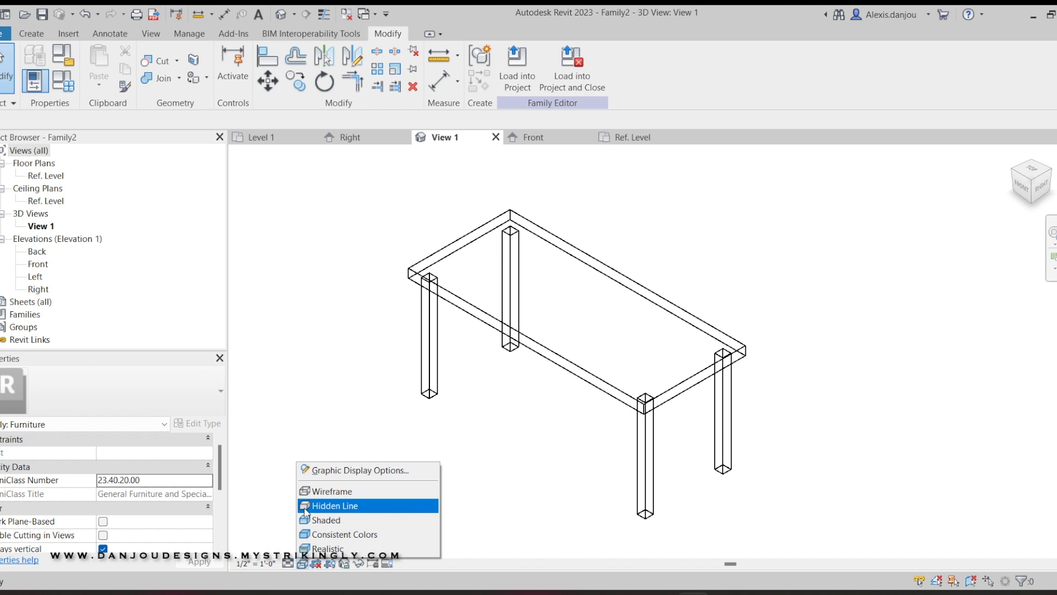
left_click(331, 505)
left_click(1023, 186)
mouse_move(193, 591)
middle_mouse_down("shift")
mouse_move(967, 165)
mouse_move(944, 561)
mouse_move(956, 500)
mouse_move(1031, 523)
mouse_move(249, 199)
mouse_move(272, 195)
middle_mouse_up("shift")
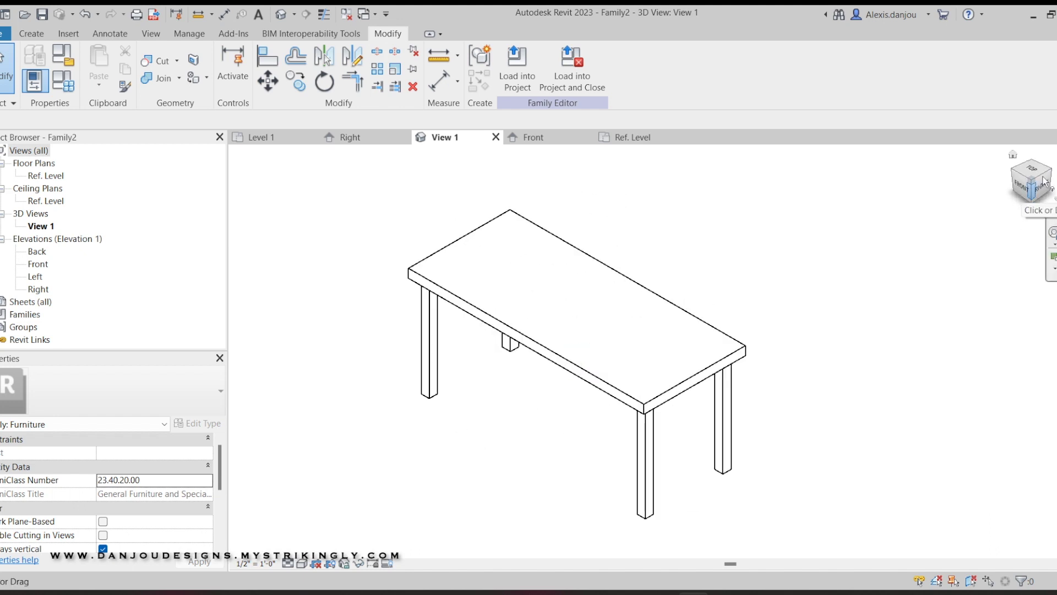
- Load the table family into the project and close it, saving it in Documents as SQUARE TABLE
left_click(578, 70)
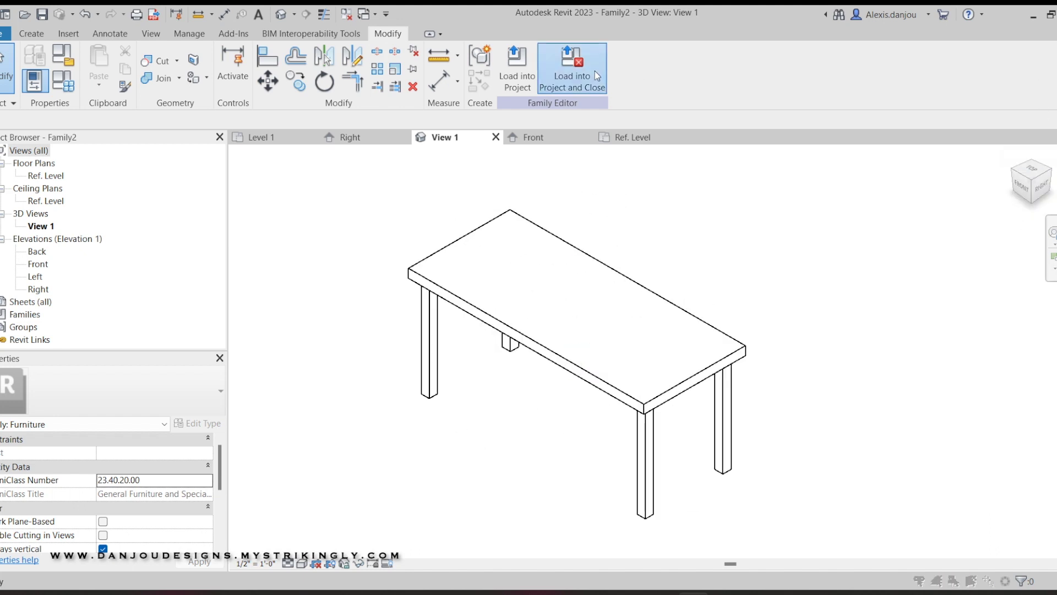
left_click(500, 307)
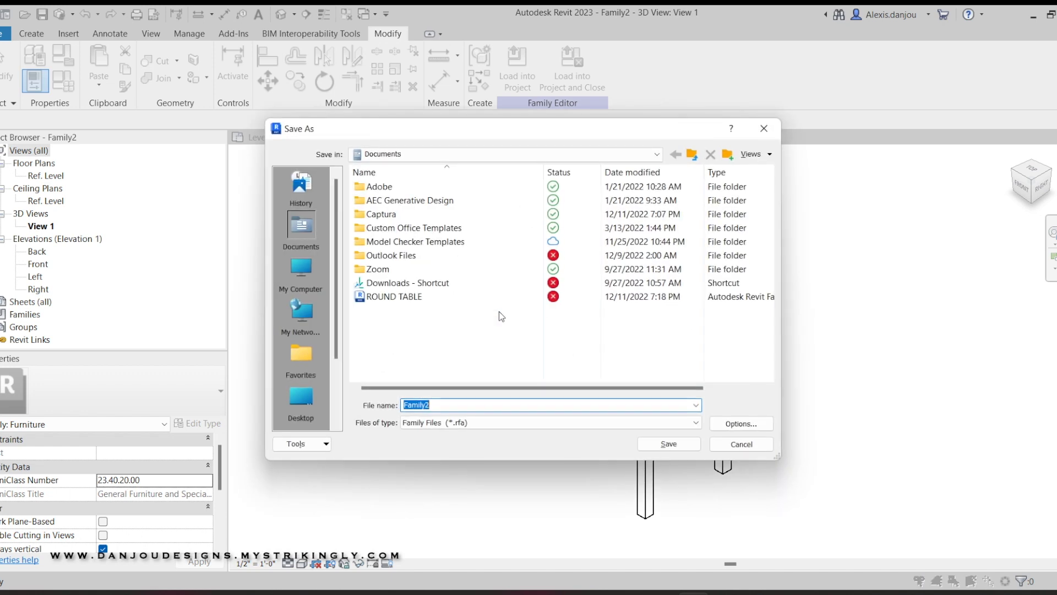
type("SQUARE TABLE")
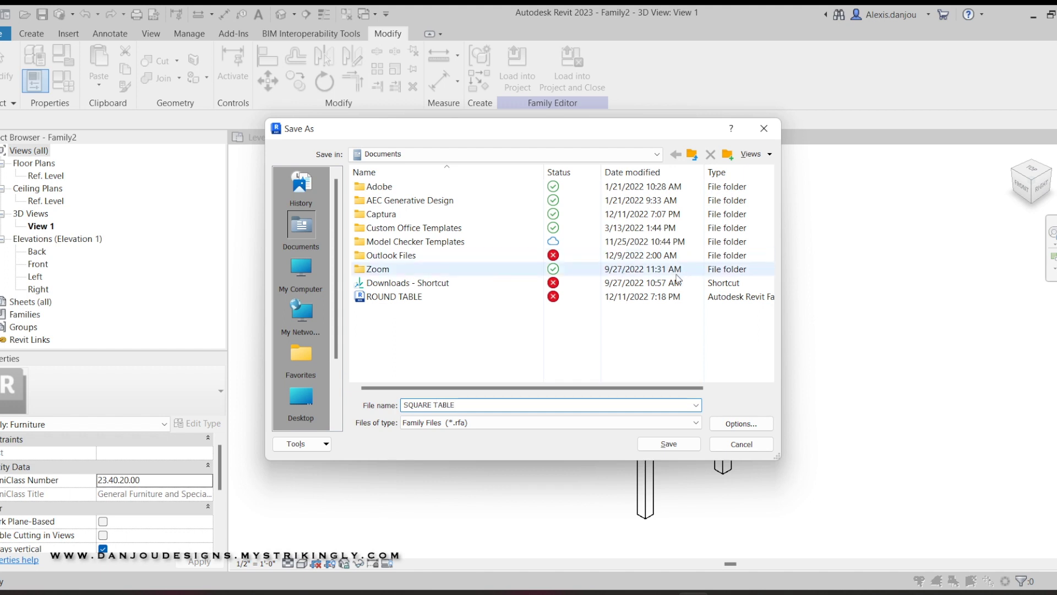
left_click(681, 445)
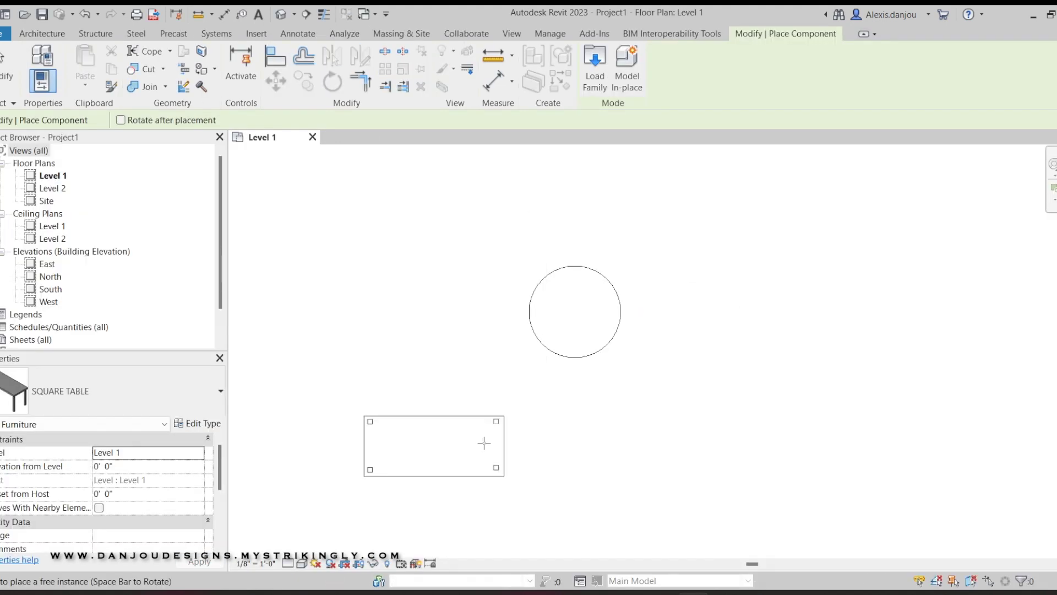
- Place one instance of SQUARE TABLE to the upper left of the round table in the Level 1 floor plan and end the placement
left_click(445, 234)
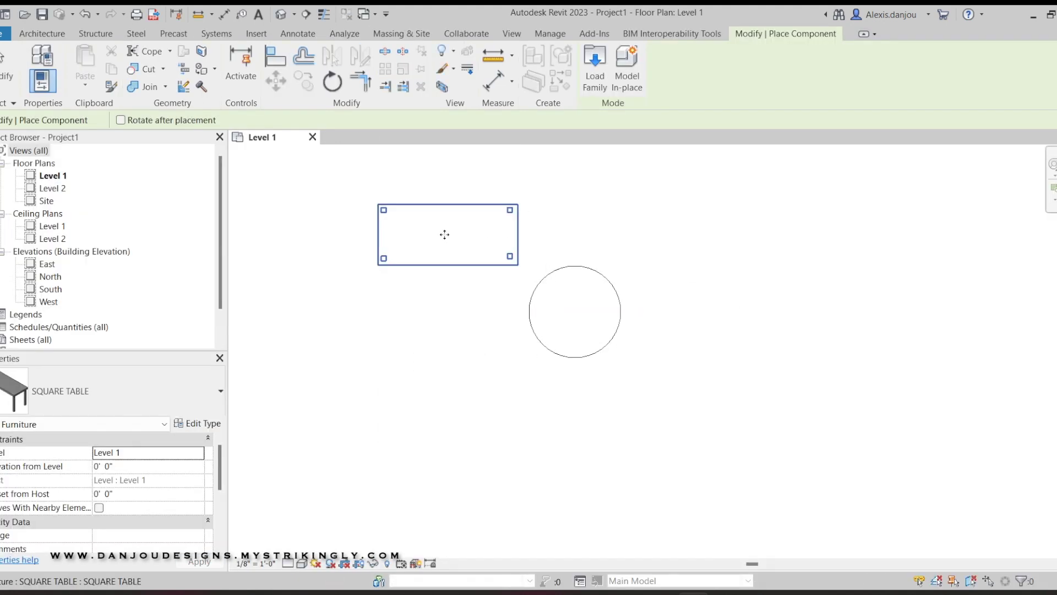
key("Escape")
key("Escape")
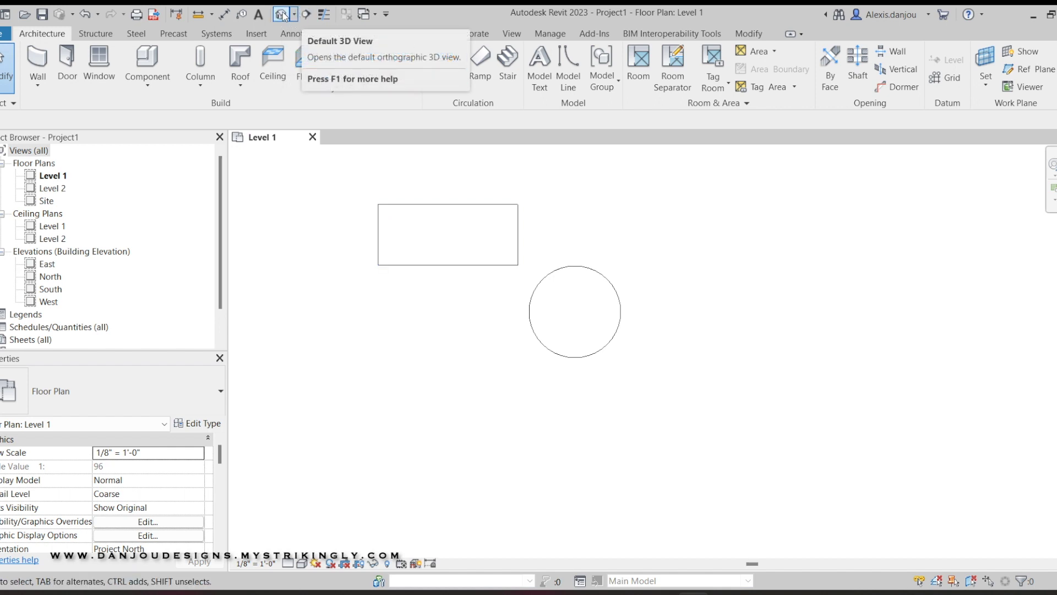
- Open the project's default 3D view and examine both placed tables from an angled front viewpoint
left_click(282, 15)
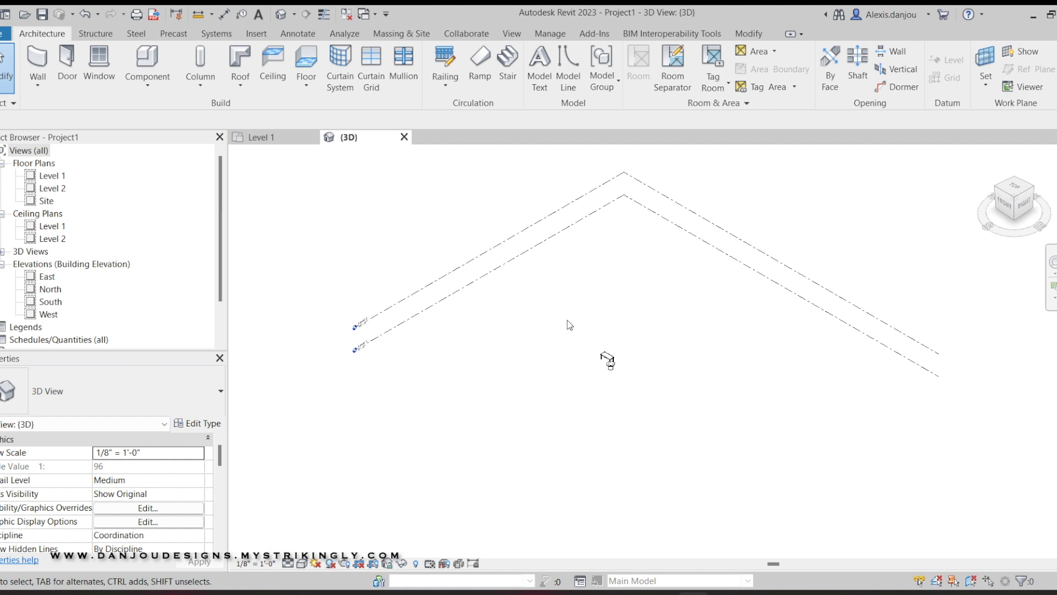
scroll(610, 359, "up", 10)
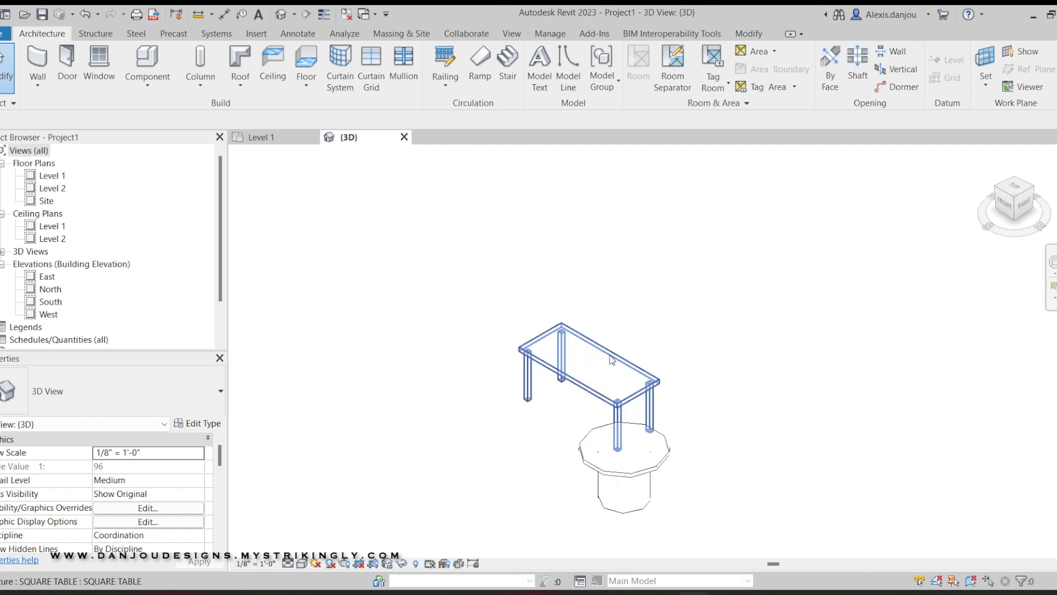
left_click(1007, 215)
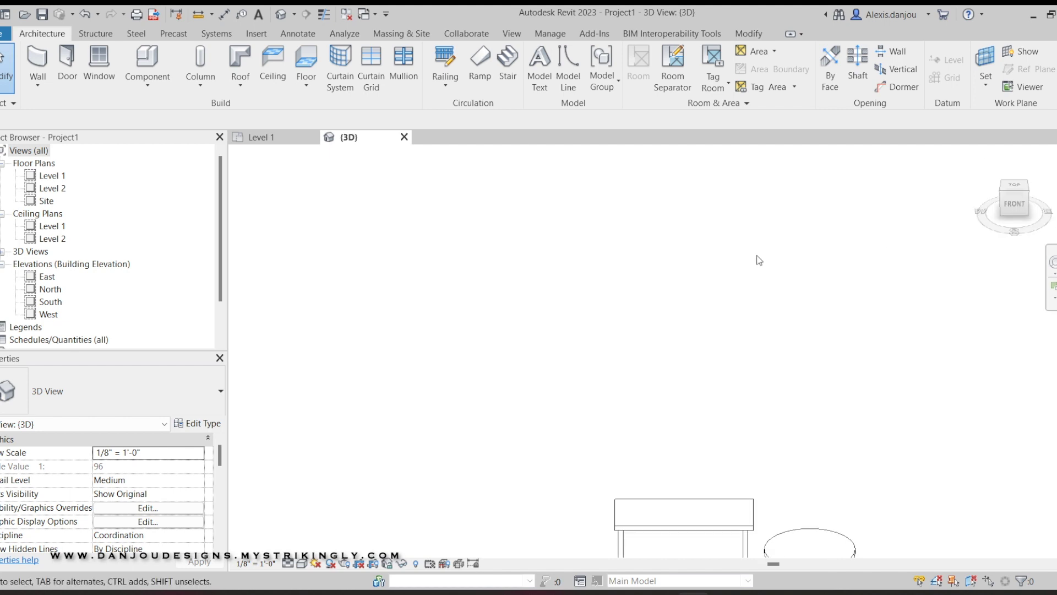
left_click(1024, 192)
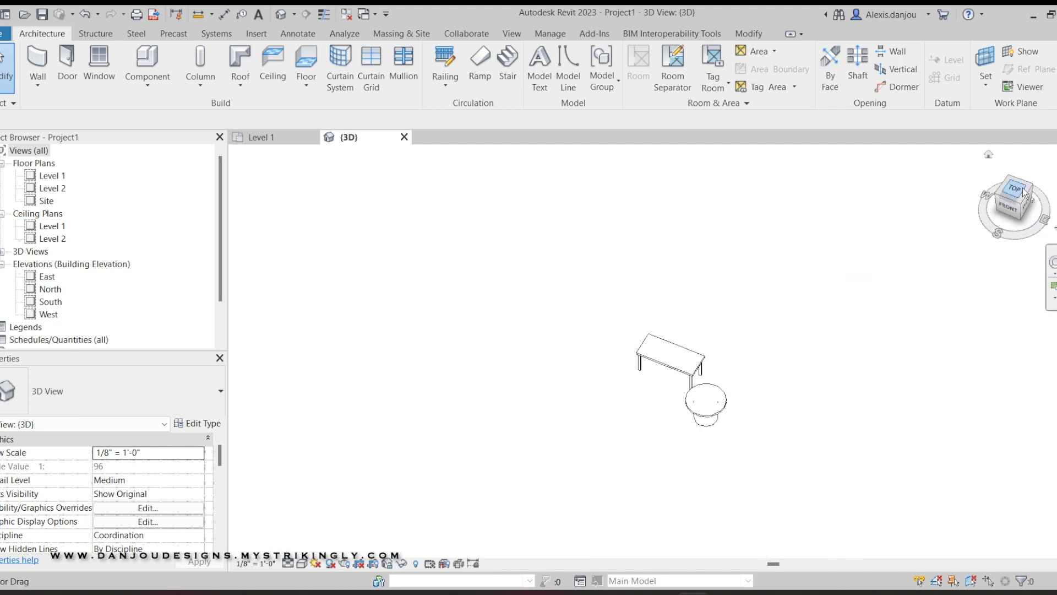
scroll(740, 467, "up", 4)
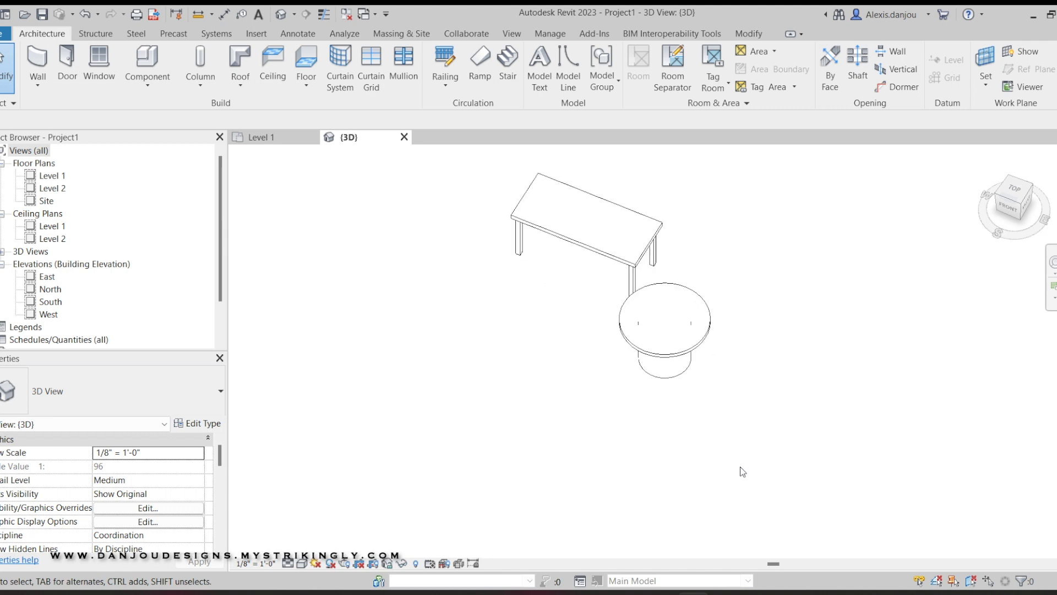